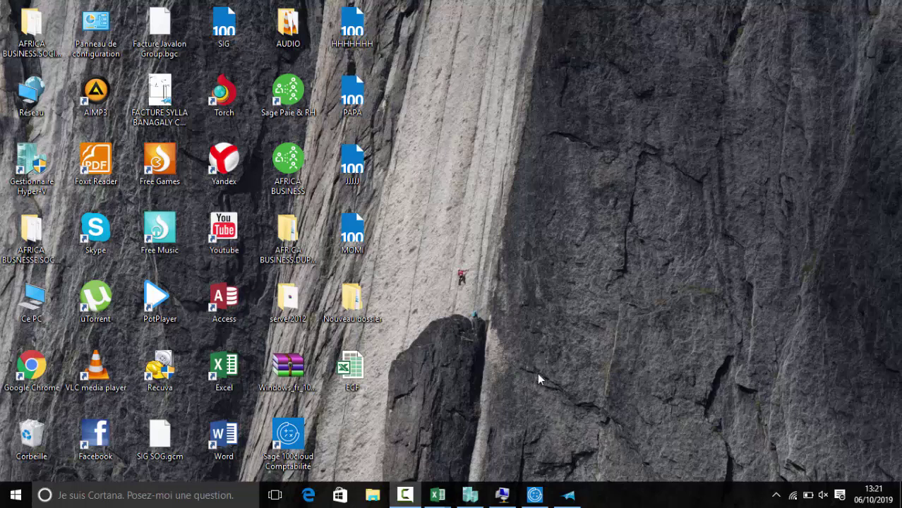
Switch to the SERVEUR virtual machine in full-screen mode and bring up its Sage 100cloud Comptabilité window
click(511, 496)
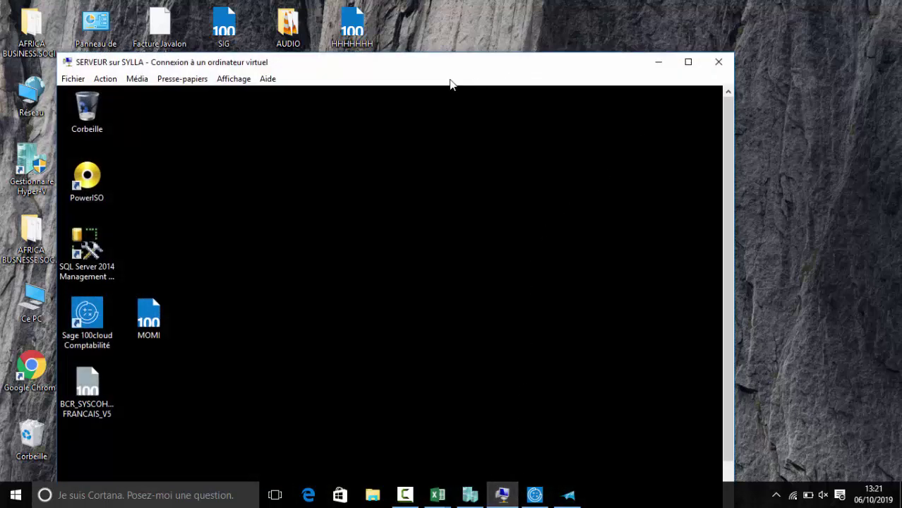
click(235, 80)
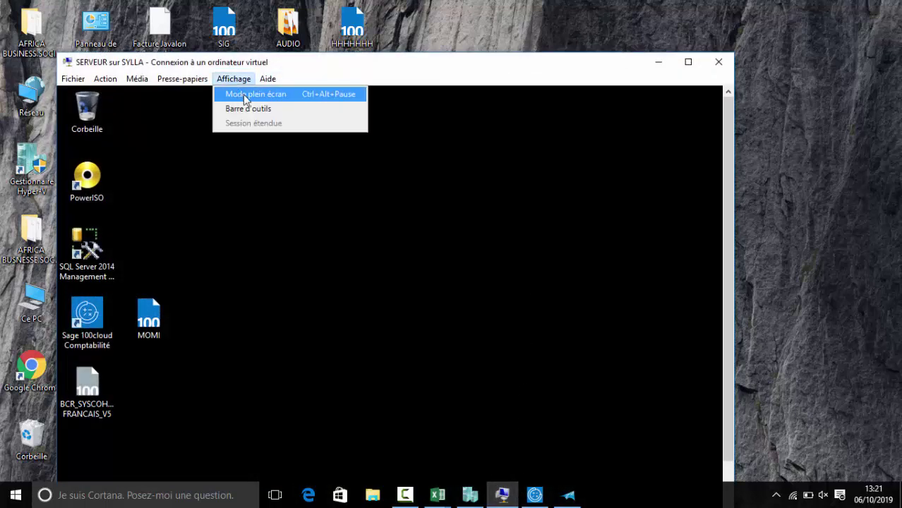
click(245, 97)
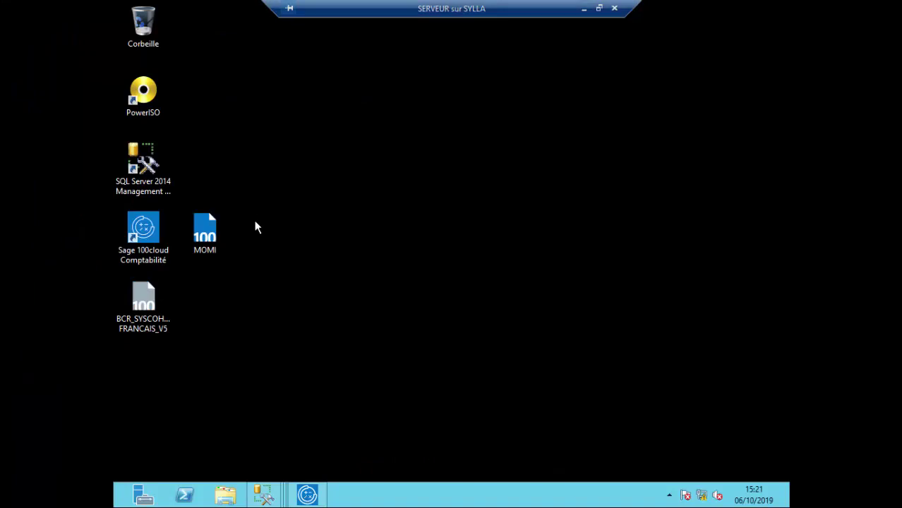
click(306, 494)
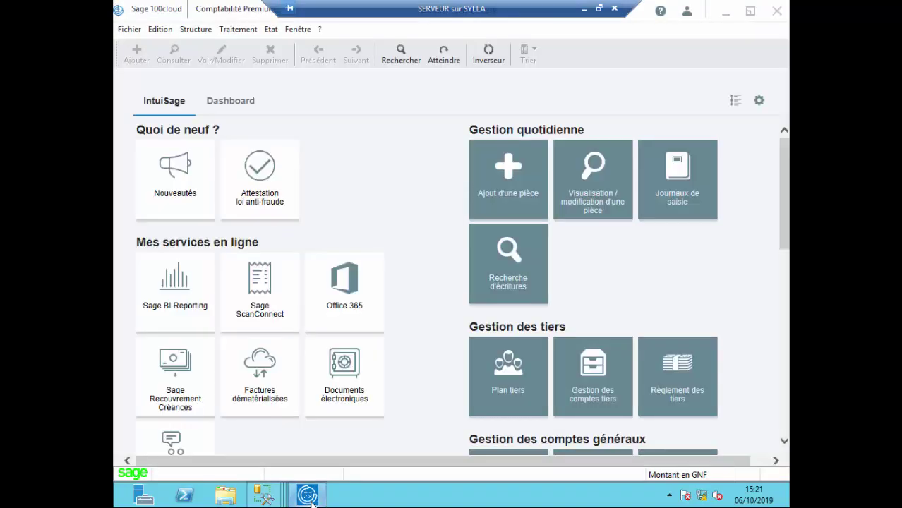
View Journaux de saisie in the server's Sage, close it and minimize the virtual machine
click(239, 31)
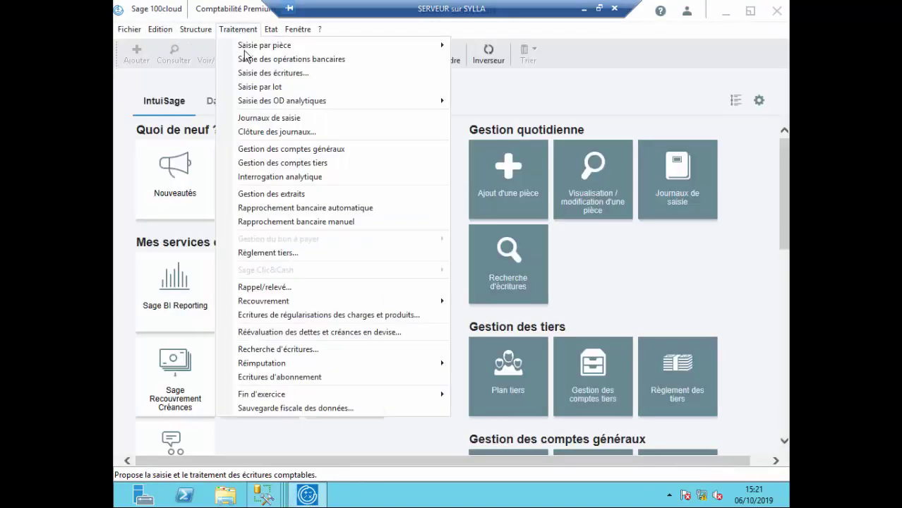
click(267, 120)
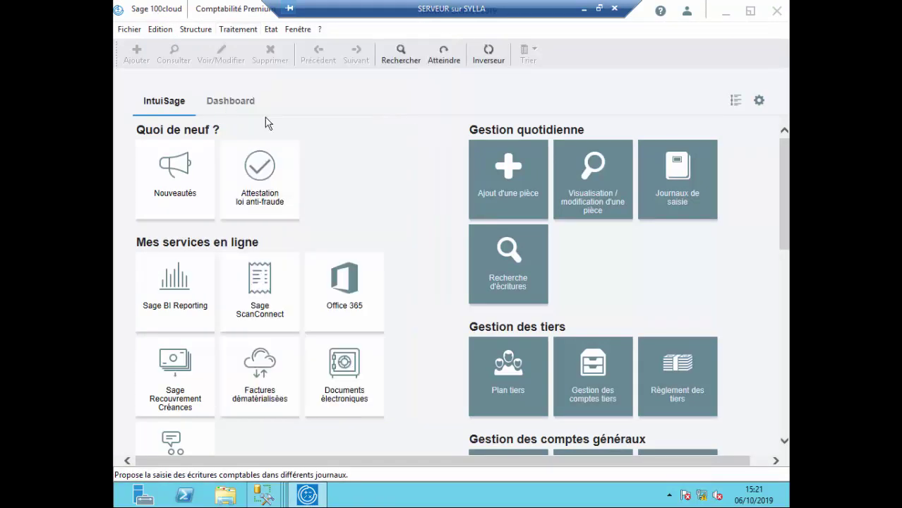
click(550, 93)
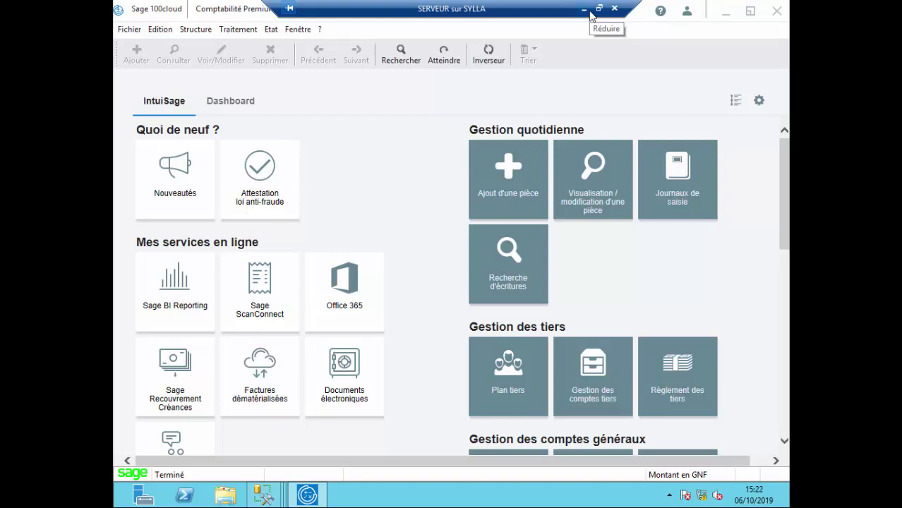
click(584, 10)
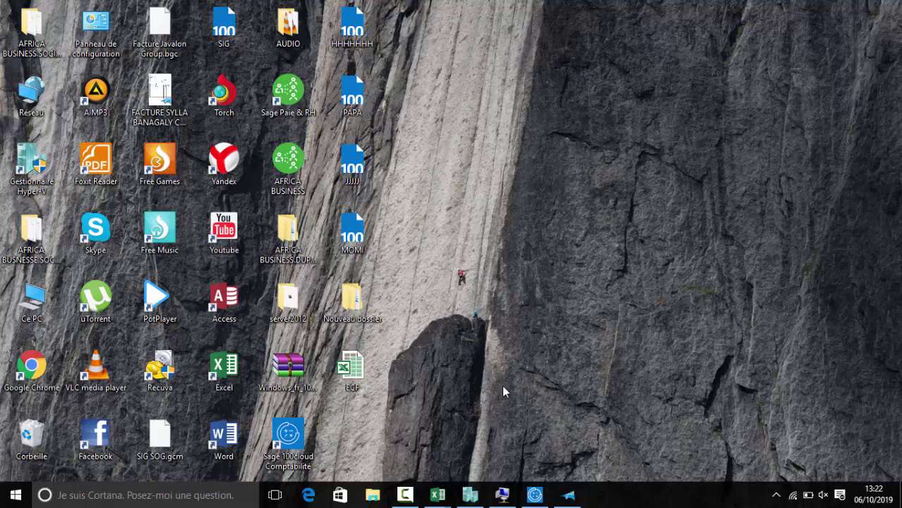
Switch to the local Sage 100cloud Comptabilité and examine the Bilan/compte de résultat print options, including Détail des comptes, without printing
click(537, 503)
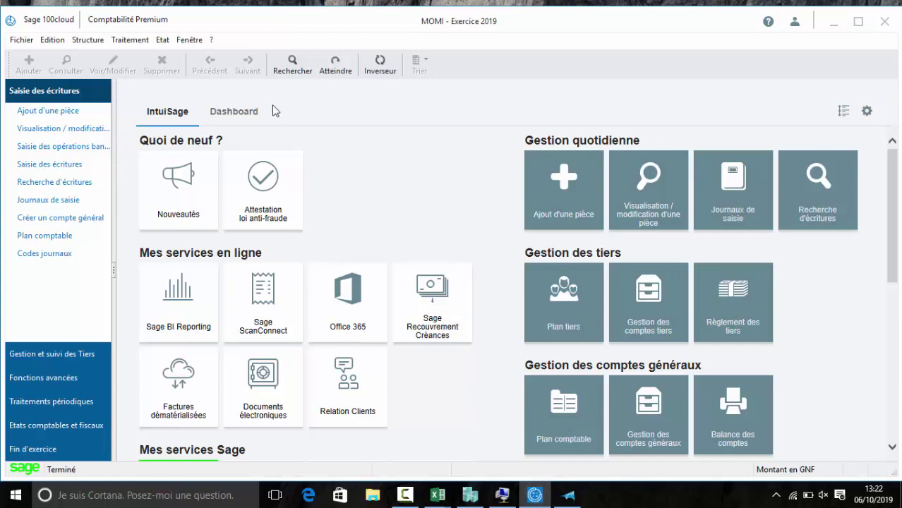
click(166, 41)
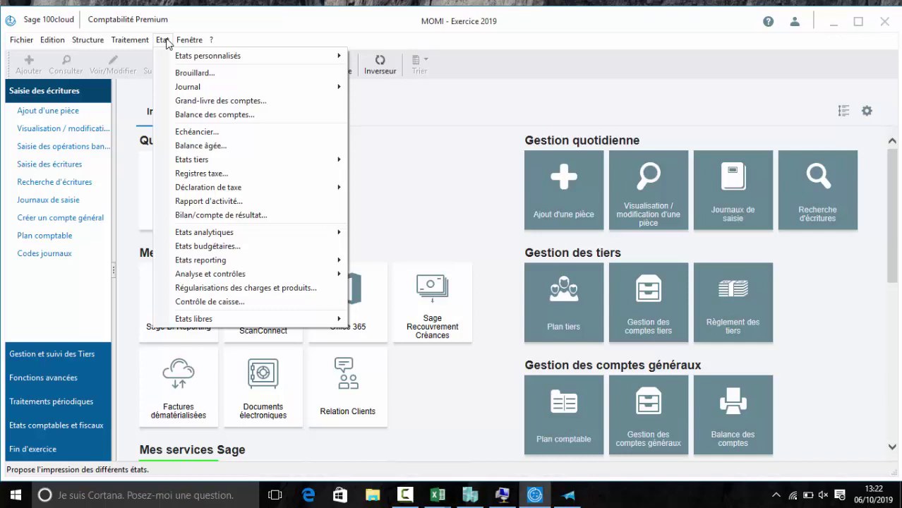
click(235, 215)
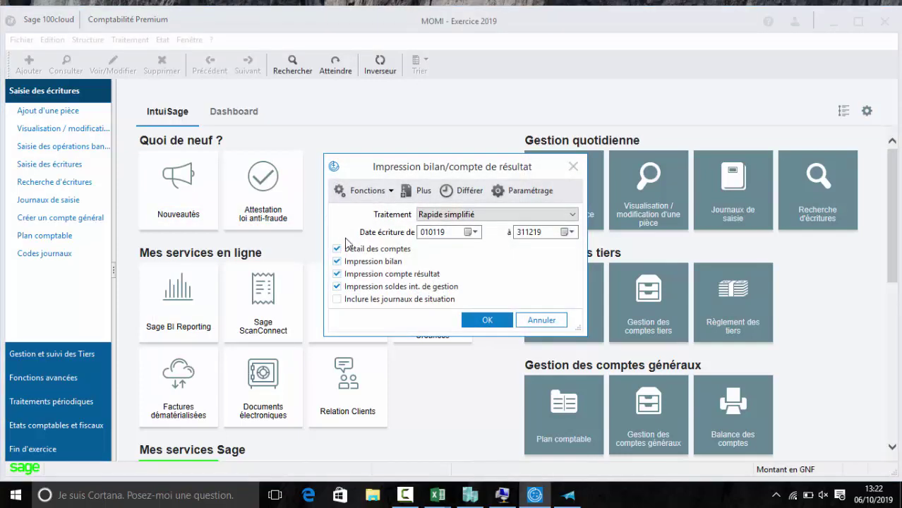
click(351, 251)
click(572, 167)
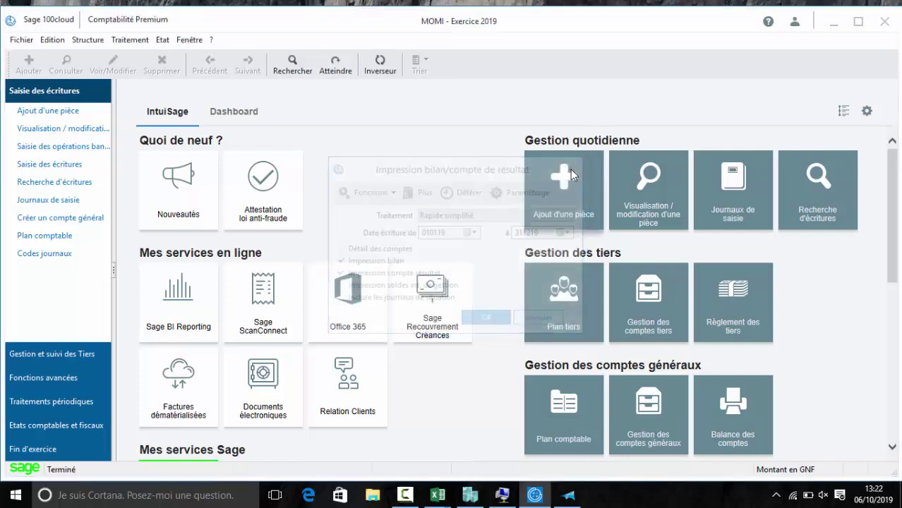
Compare the file commands of the local and server copies of Sage, viewing the server's Paramètres société window
click(22, 40)
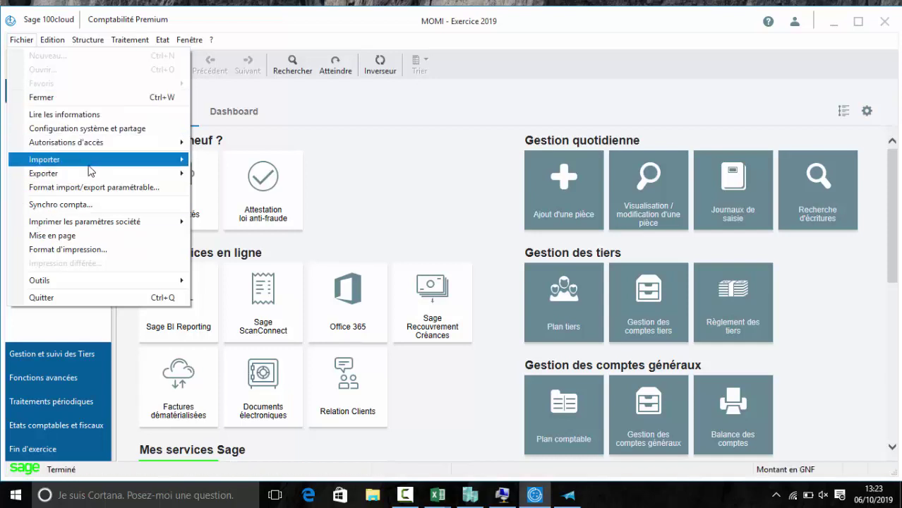
mouse_move(90, 160)
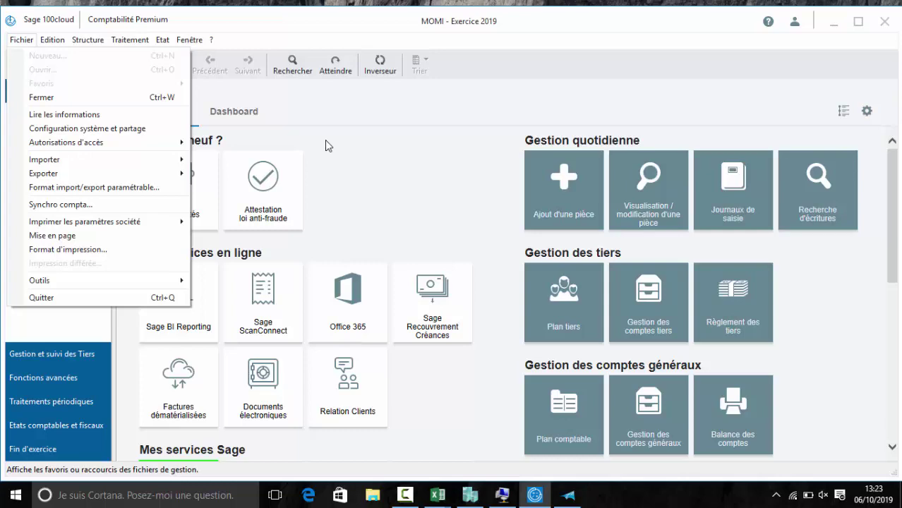
click(502, 495)
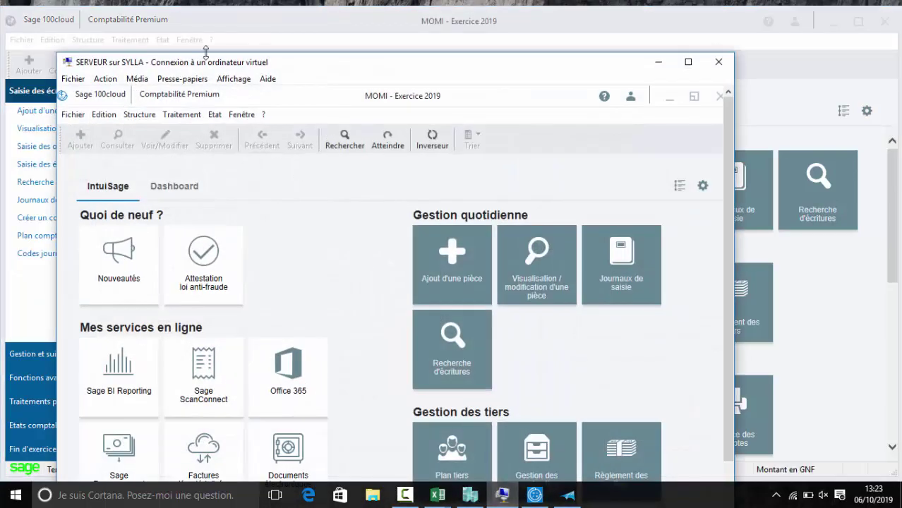
click(233, 78)
click(243, 90)
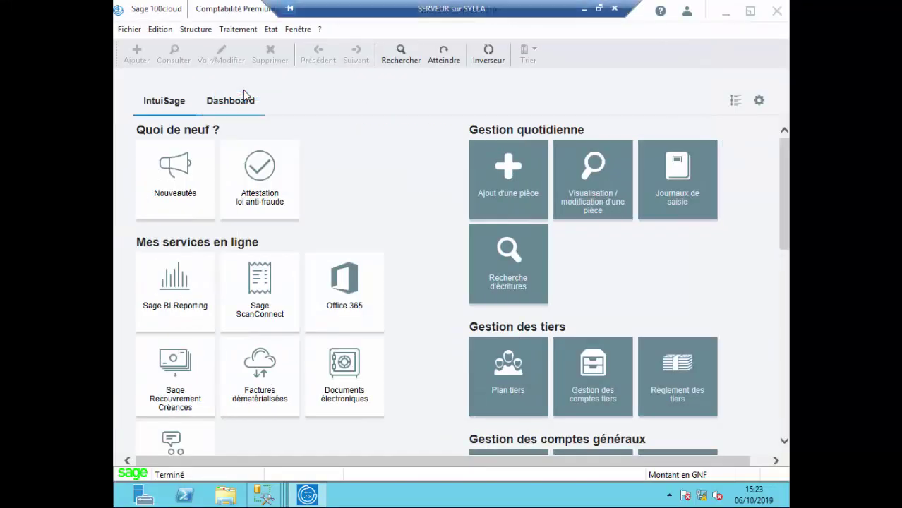
click(128, 30)
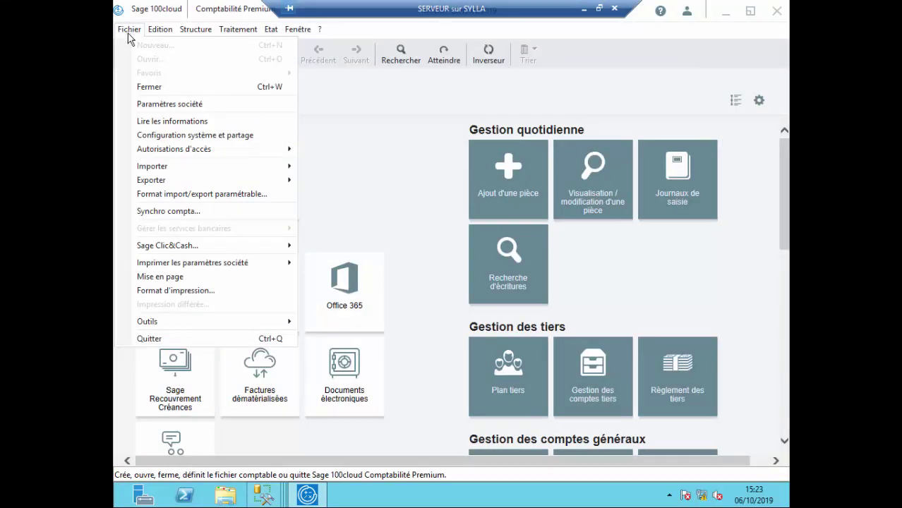
click(150, 104)
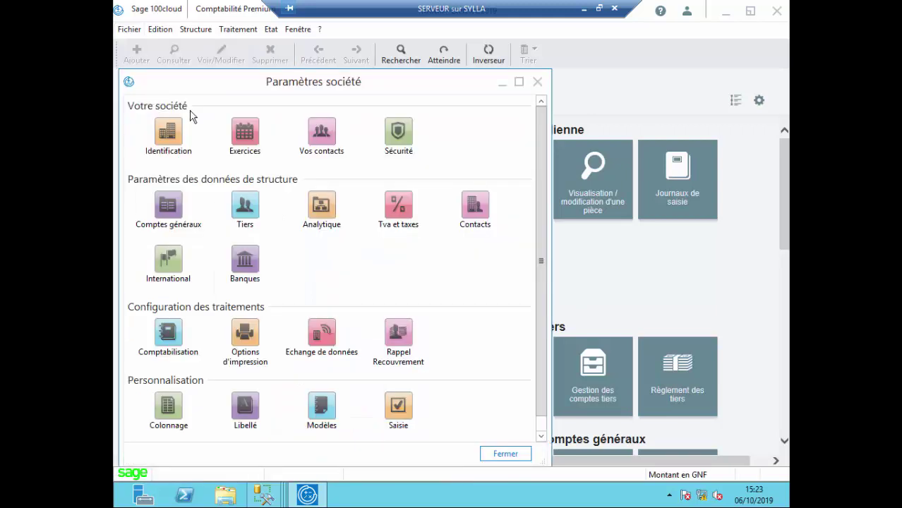
click(538, 82)
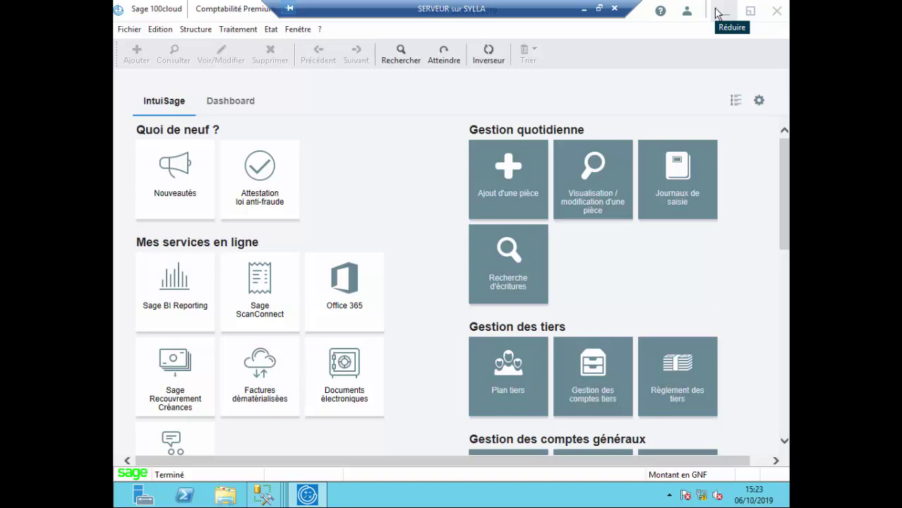
click(584, 11)
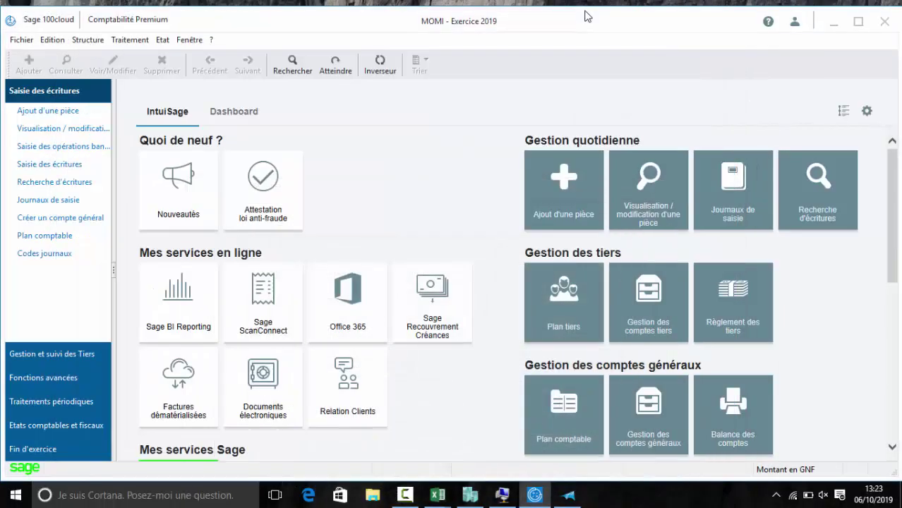
click(20, 40)
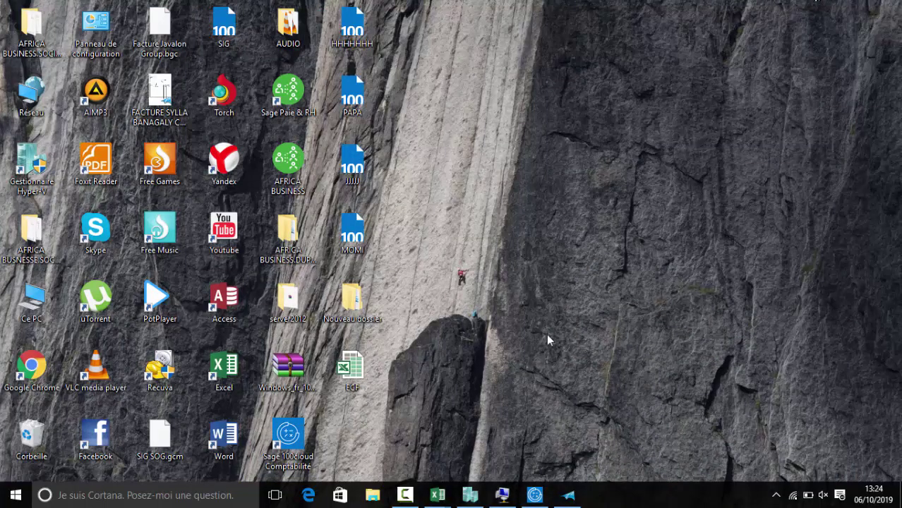
Return to the SERVEUR virtual machine in full-screen mode and minimize Sage to reveal the server desktop
click(502, 495)
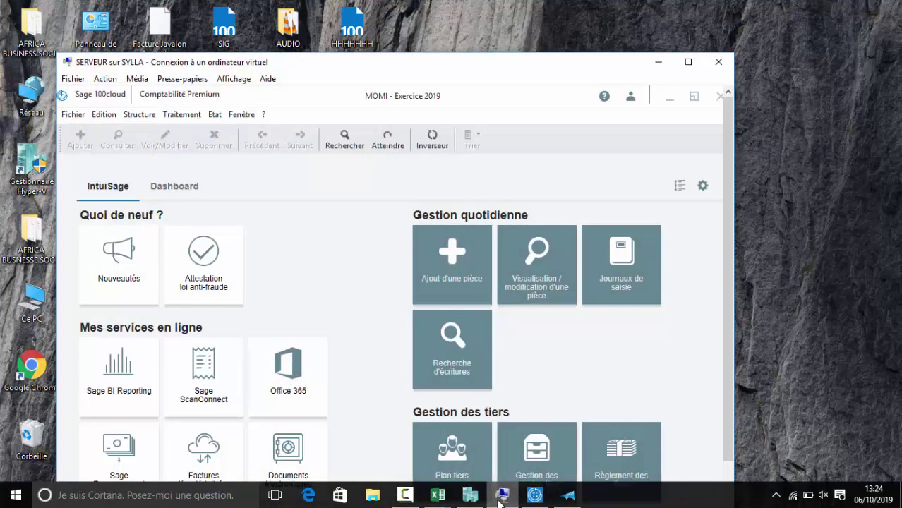
click(682, 63)
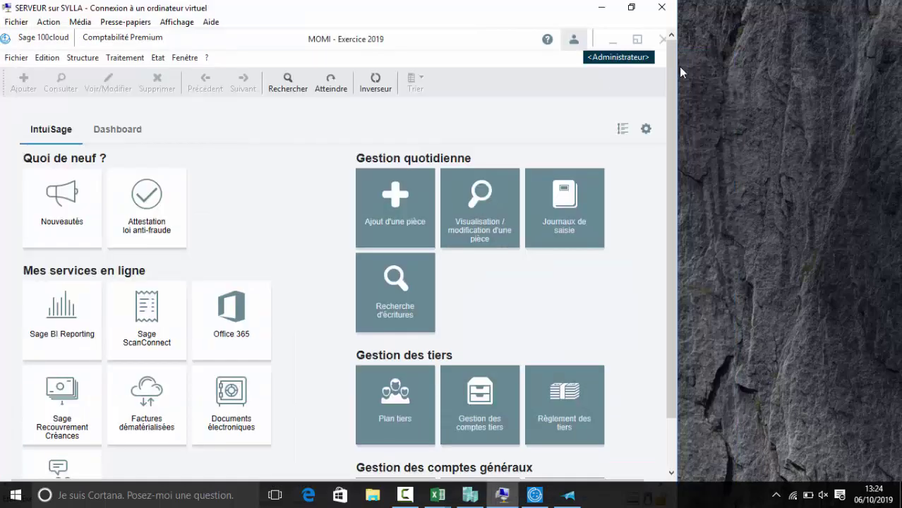
click(177, 22)
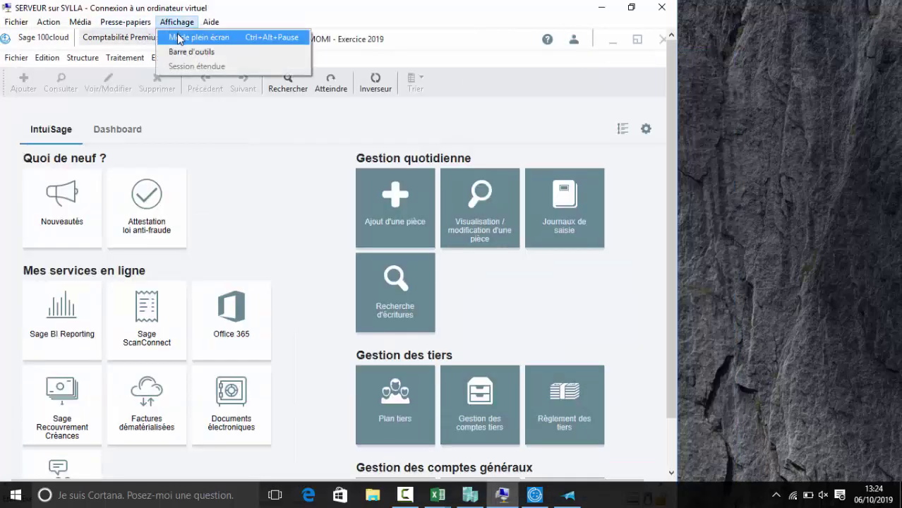
click(177, 36)
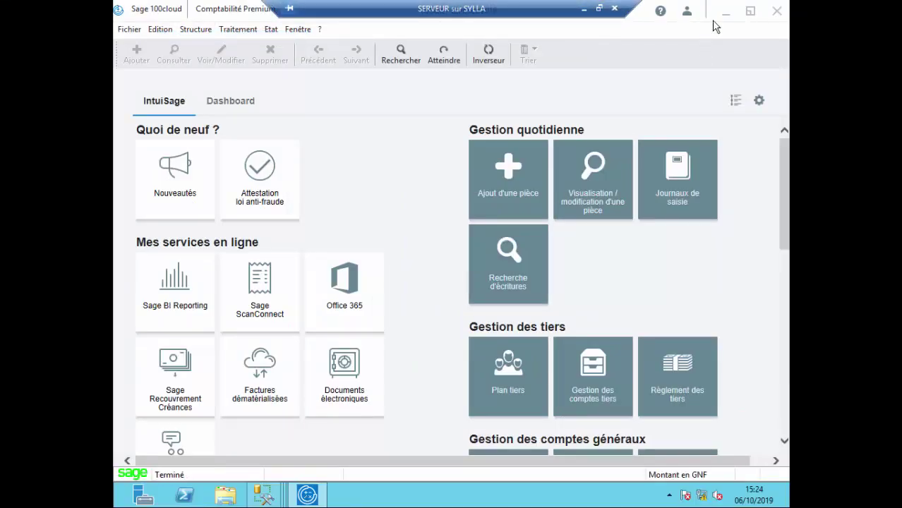
click(726, 12)
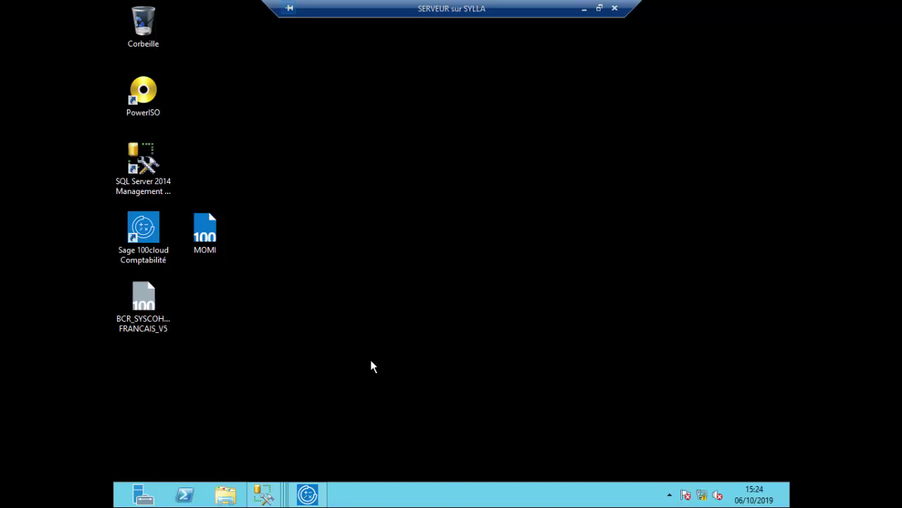
Open the file explorer on the server, show the virtual machine in a window and browse to the Réseau location
drag(370, 361, 226, 394)
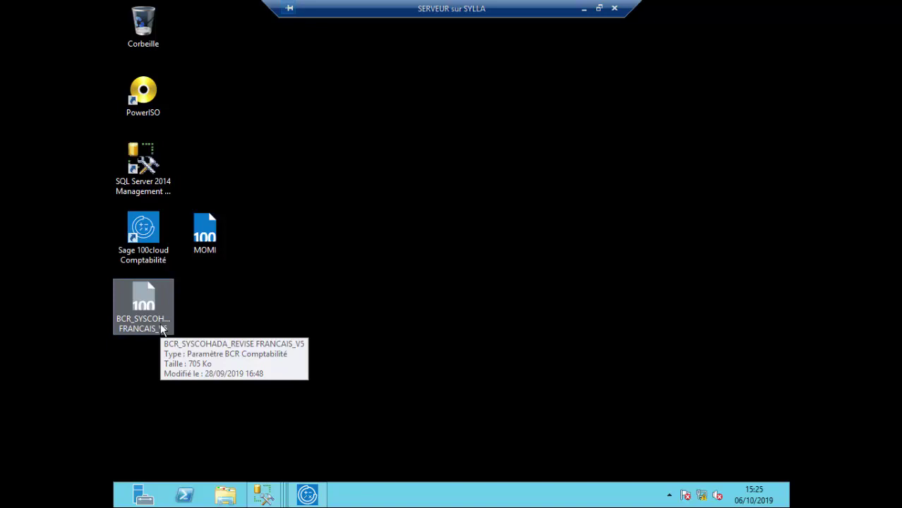
click(226, 497)
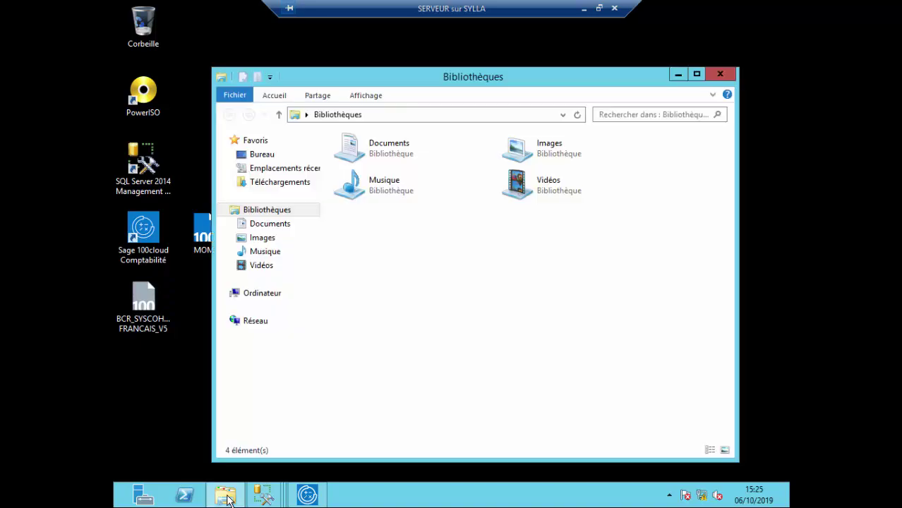
click(585, 9)
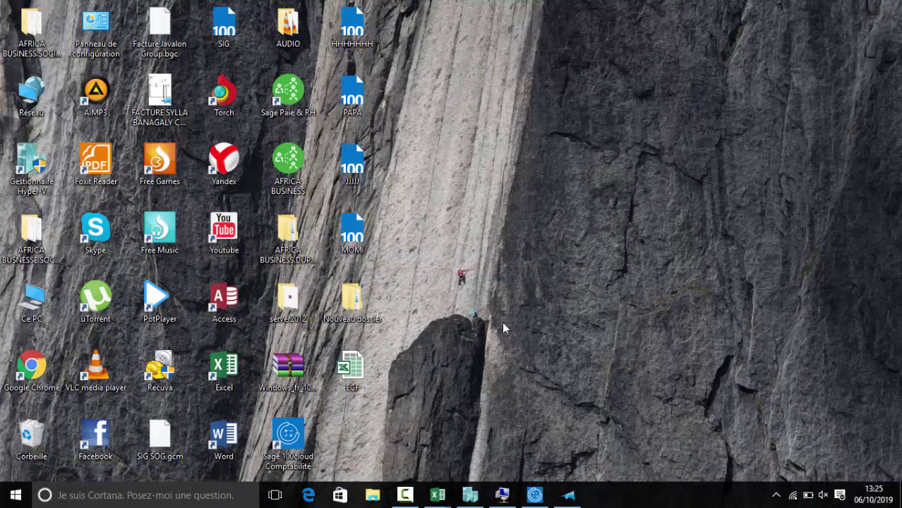
click(503, 495)
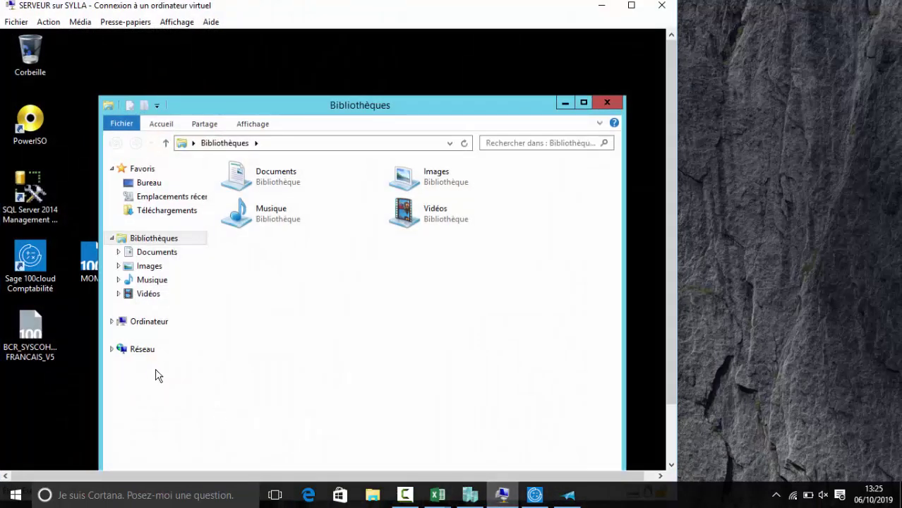
click(145, 350)
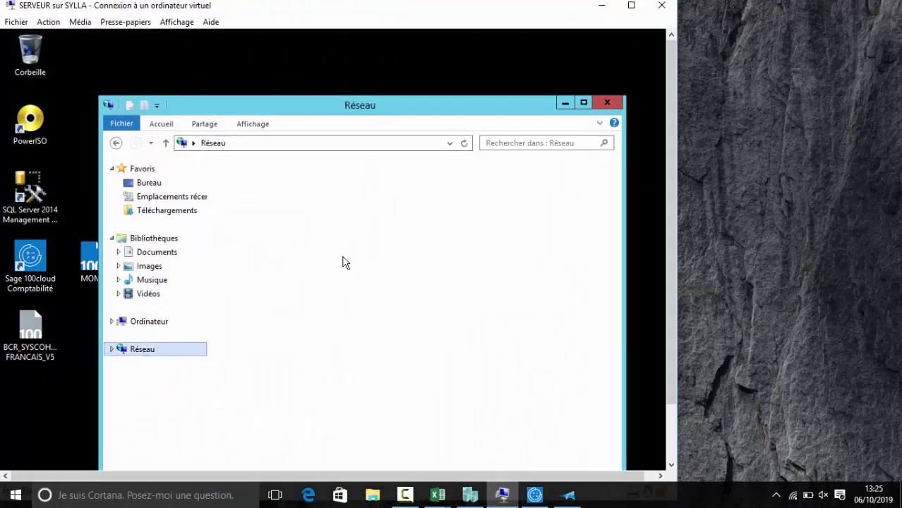
click(232, 143)
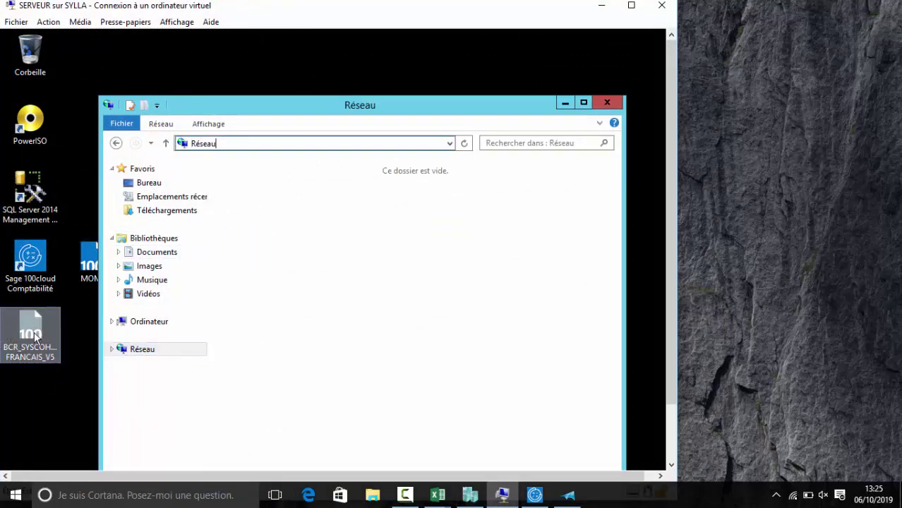
Copy the BCR_SYSCOHADA_REVISE FRANCAIS_V5 file from the server desktop and browse to the host computer's network shares
right_click(34, 333)
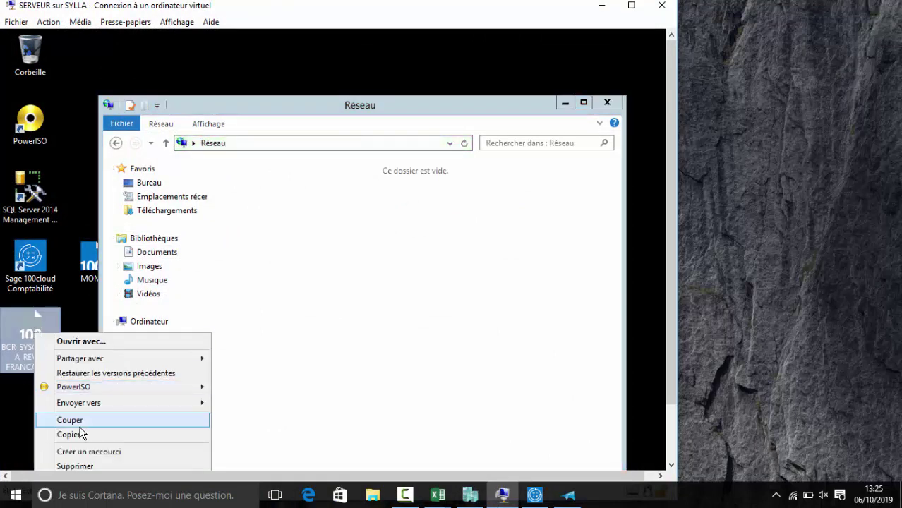
click(81, 435)
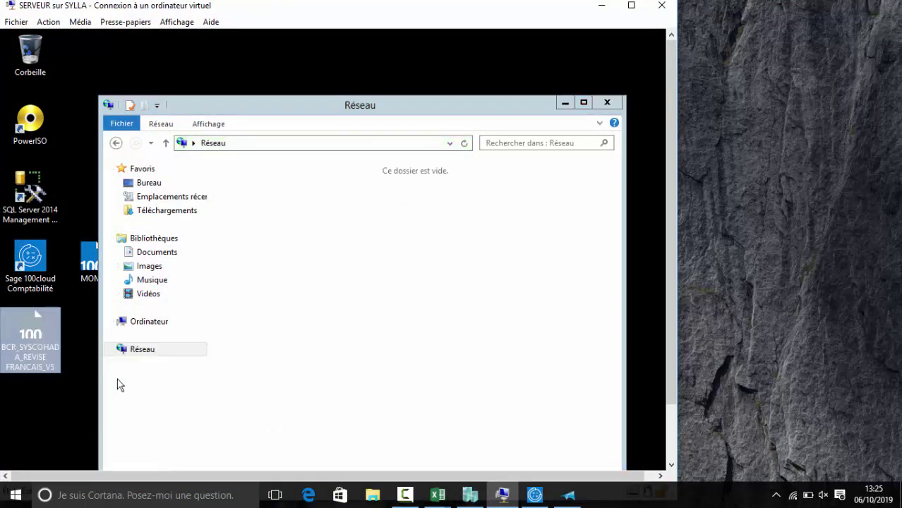
click(227, 143)
drag(227, 143, 181, 143)
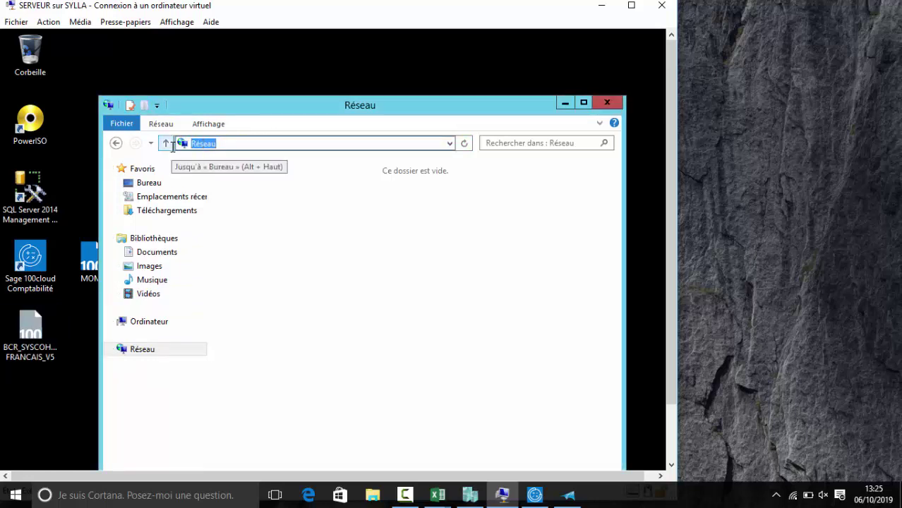
text(\\)
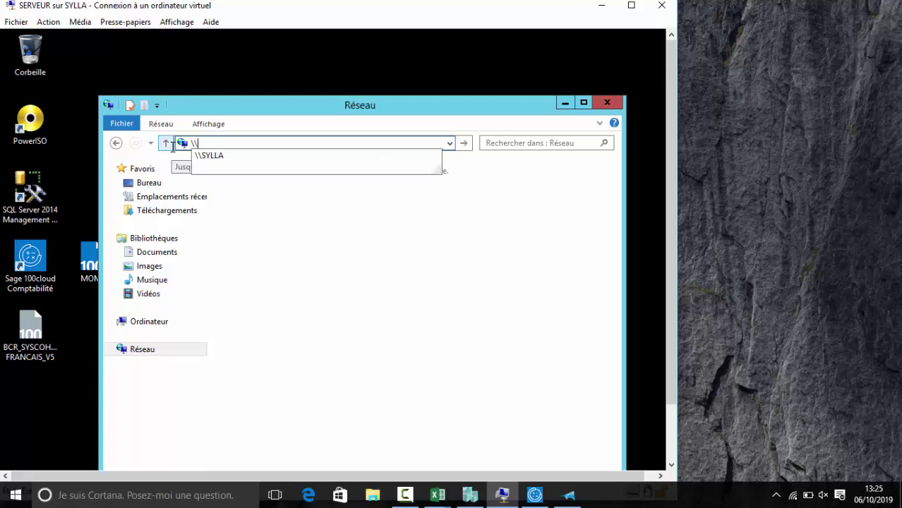
click(220, 157)
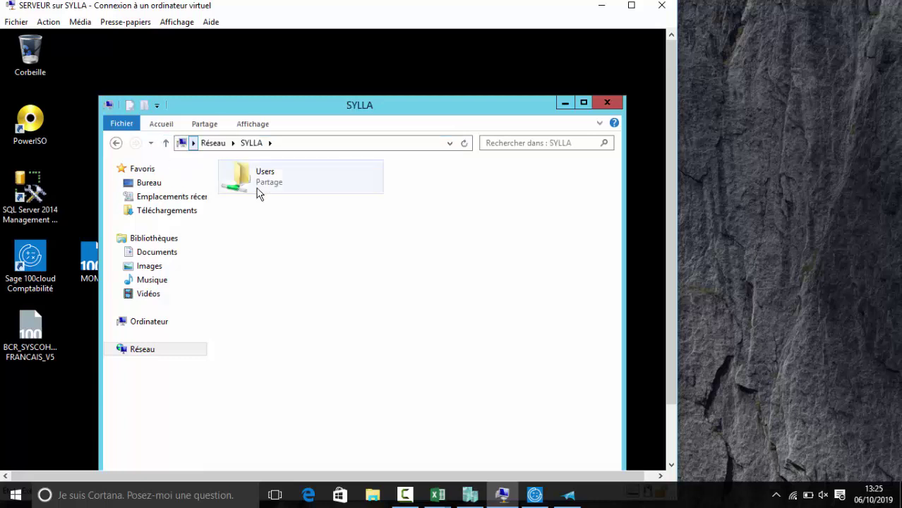
Paste the copied BCR file into the Bureau folder of the user's profile in the Users share, and close the file explorer
double_click(258, 191)
double_click(257, 188)
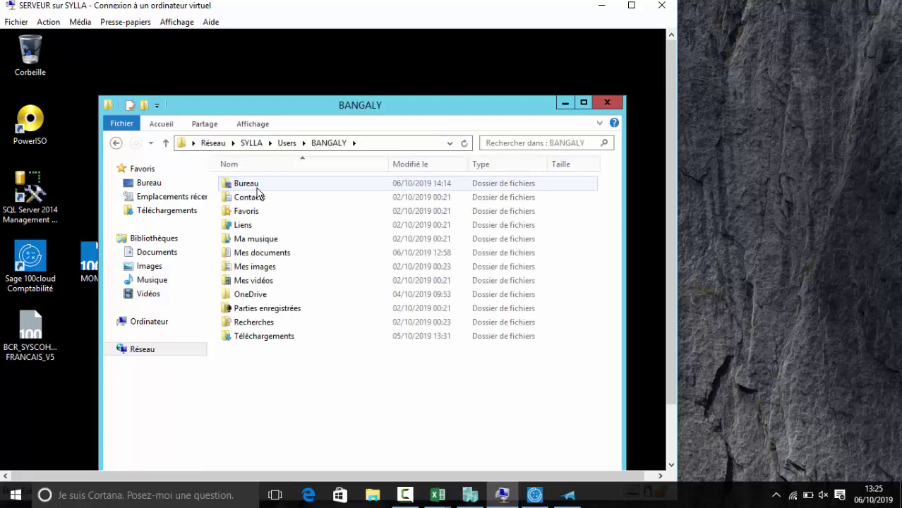
double_click(257, 186)
right_click(344, 250)
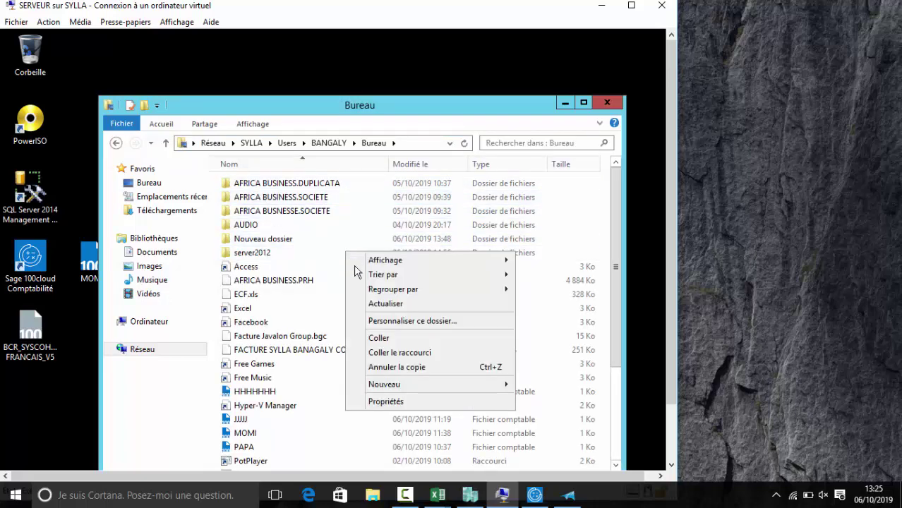
click(389, 340)
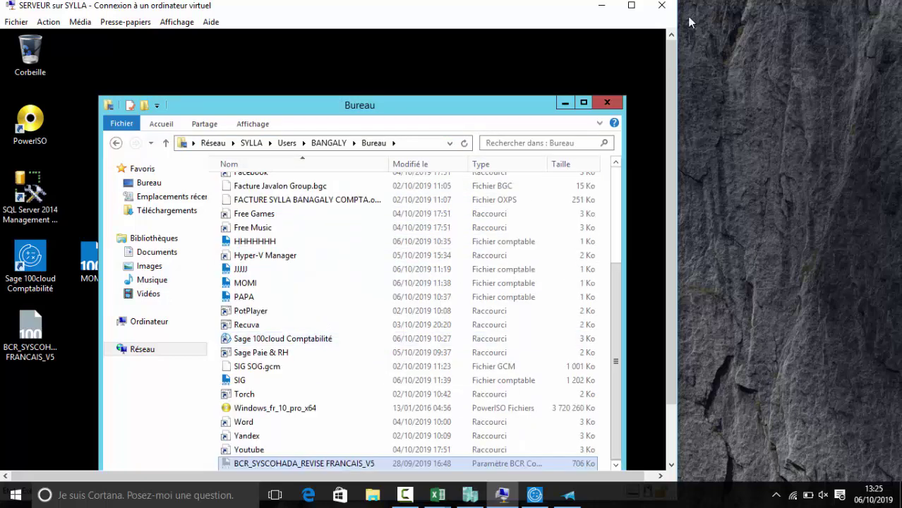
click(608, 103)
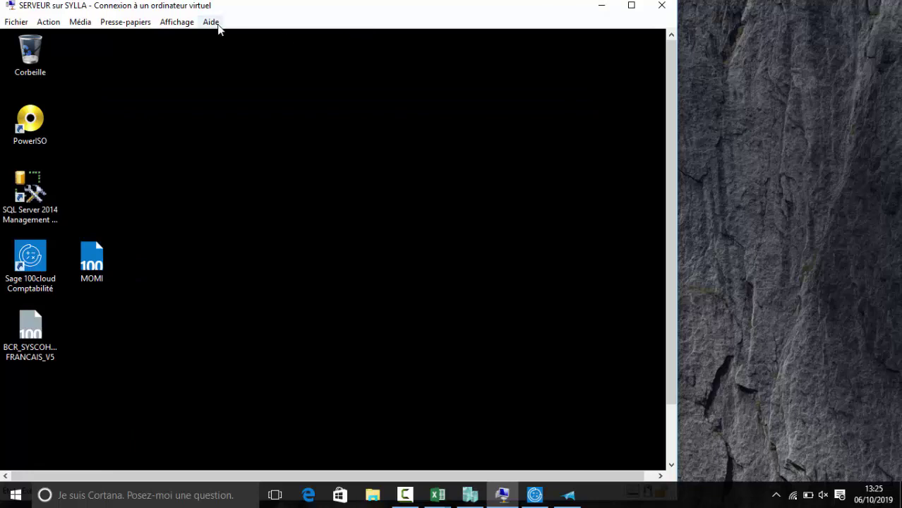
Show the SERVEUR virtual machine in full-screen mode and minimize it to reveal the local desktop
click(188, 22)
click(199, 36)
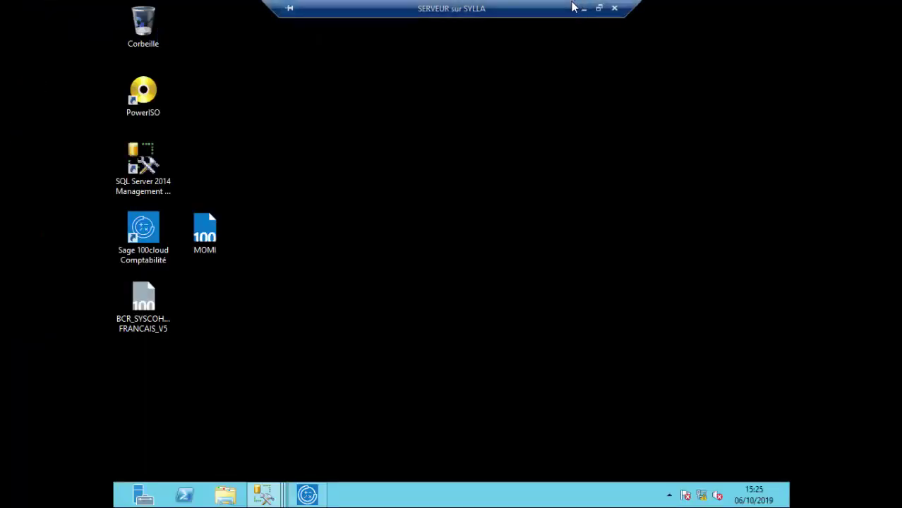
click(582, 9)
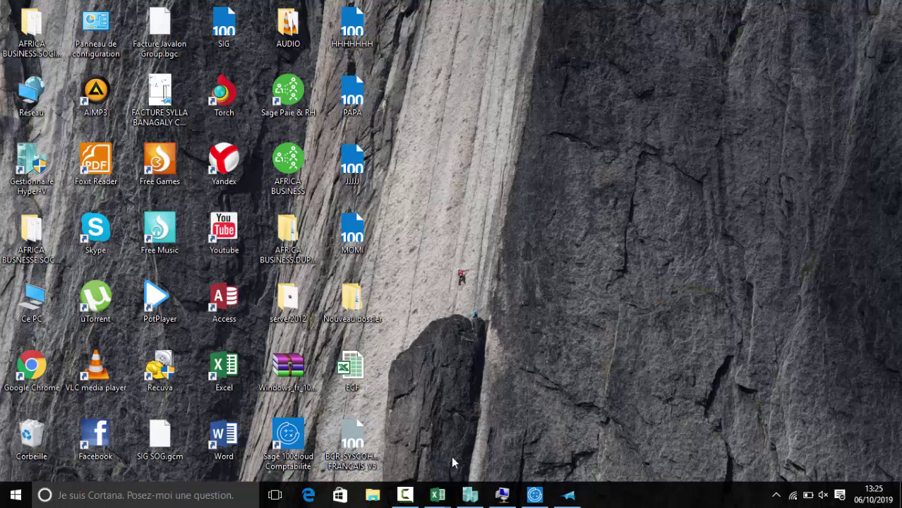
In the local Sage 100cloud Comptabilité, try to print the Bilan/compte de résultat with Impression soldes int. de gestion included
click(535, 496)
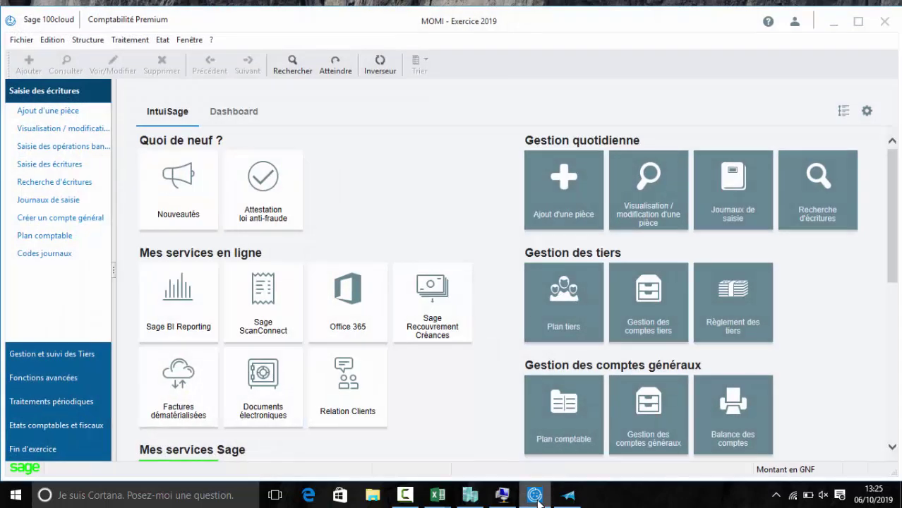
click(19, 40)
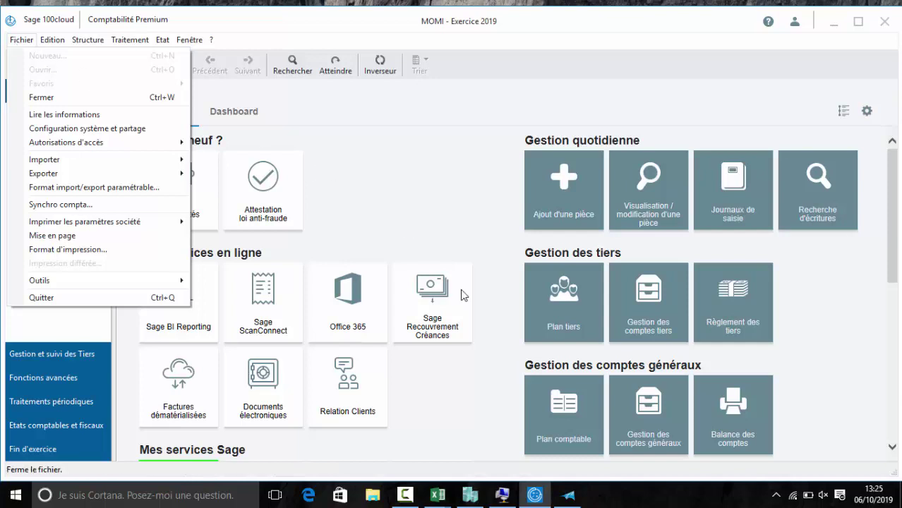
mouse_move(167, 41)
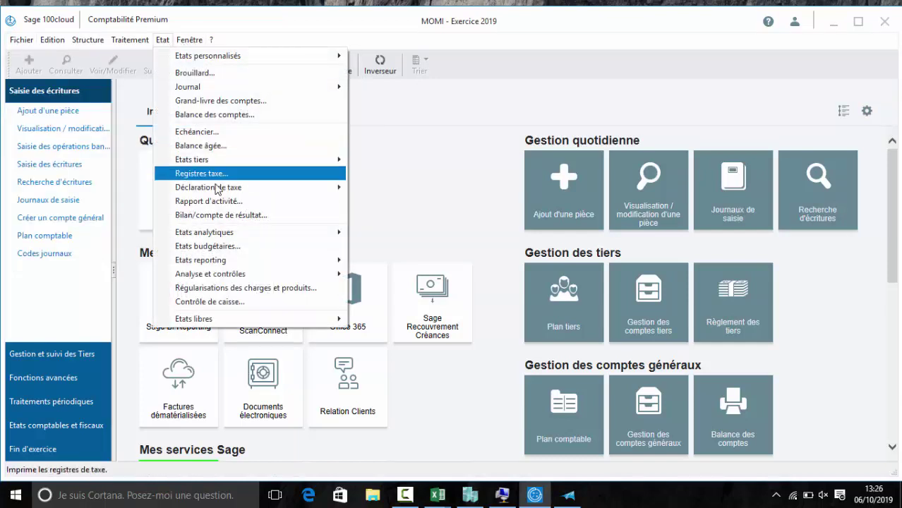
click(222, 214)
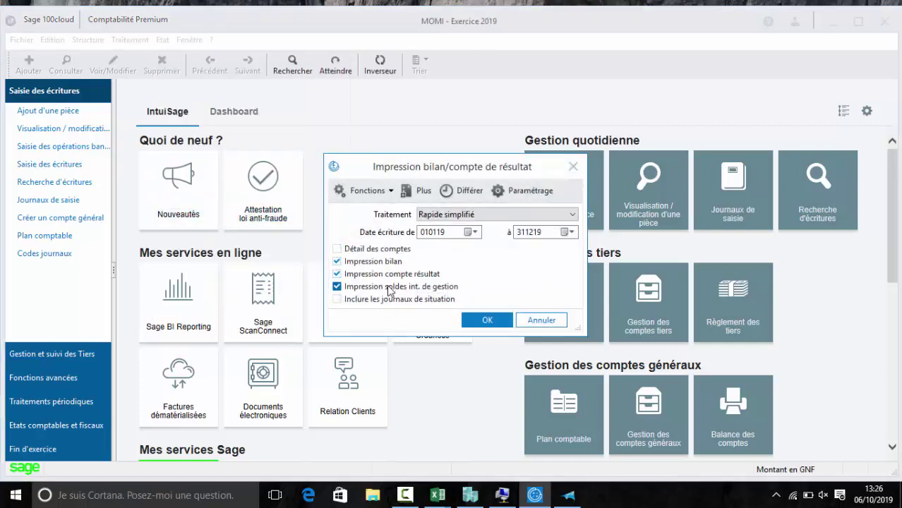
click(389, 287)
click(488, 321)
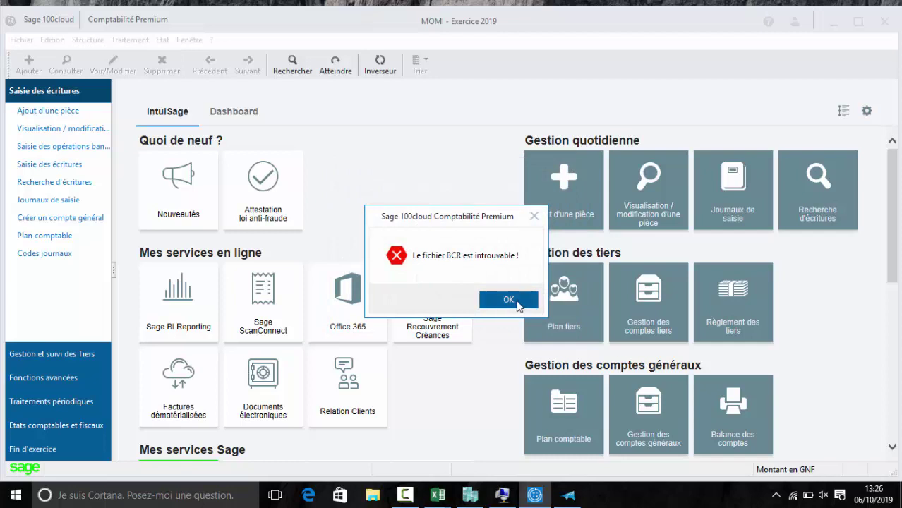
click(509, 298)
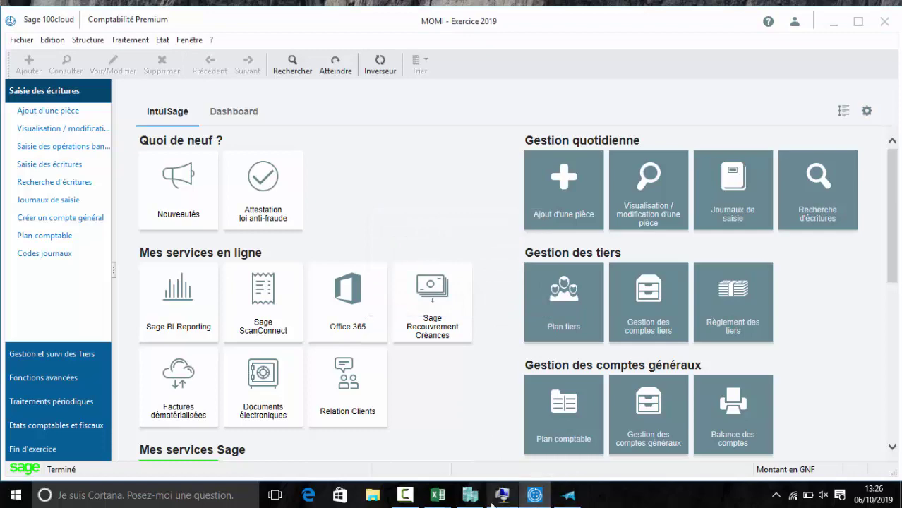
Switch back to the SERVEUR virtual machine in full-screen mode and bring up its Sage 100cloud Comptabilité
mouse_move(519, 495)
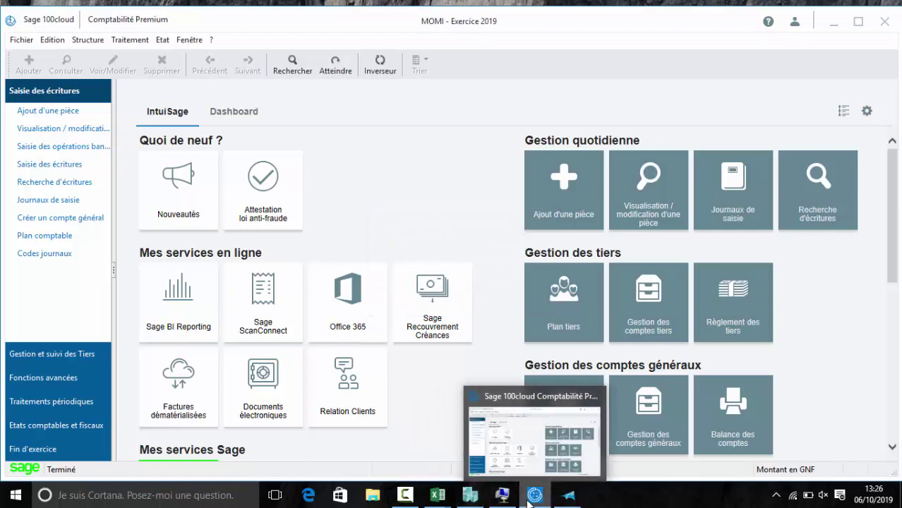
click(485, 430)
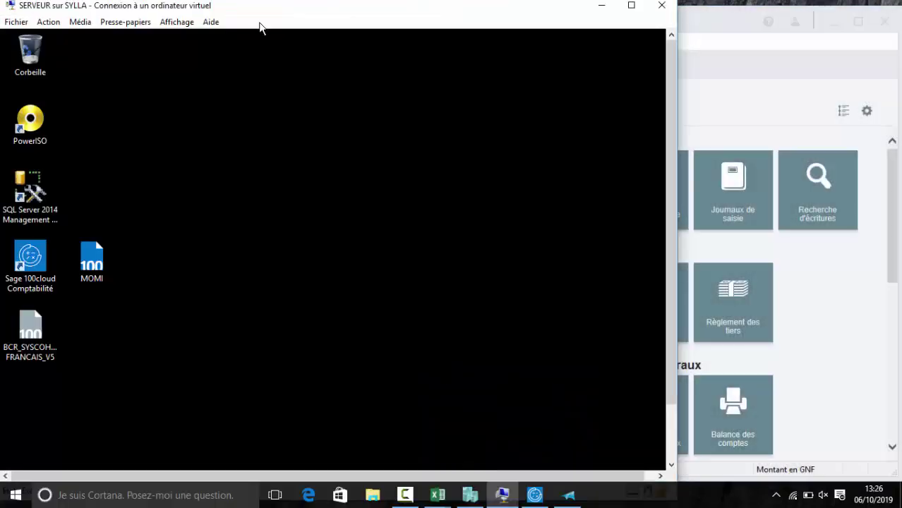
click(160, 24)
click(176, 36)
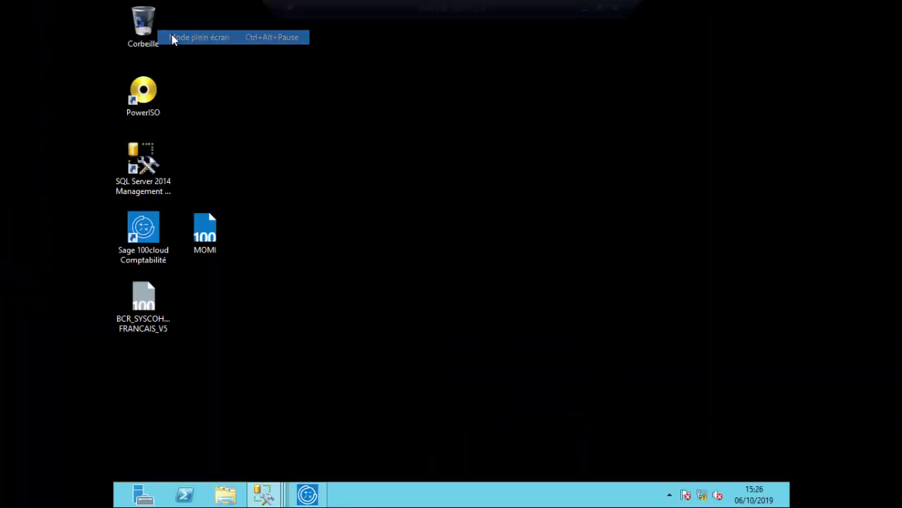
click(307, 494)
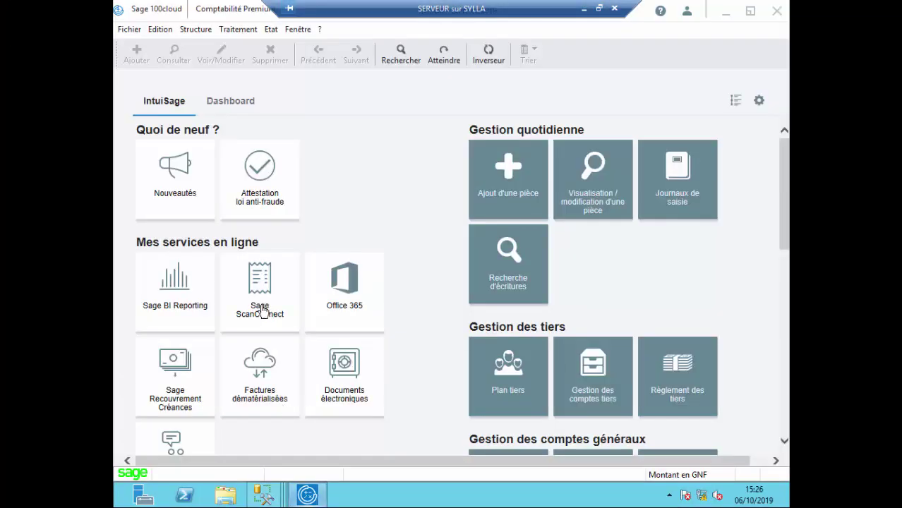
Check the Paramètre BCR linked file in the server's company identification settings, browsing its folder without selecting another file
click(124, 30)
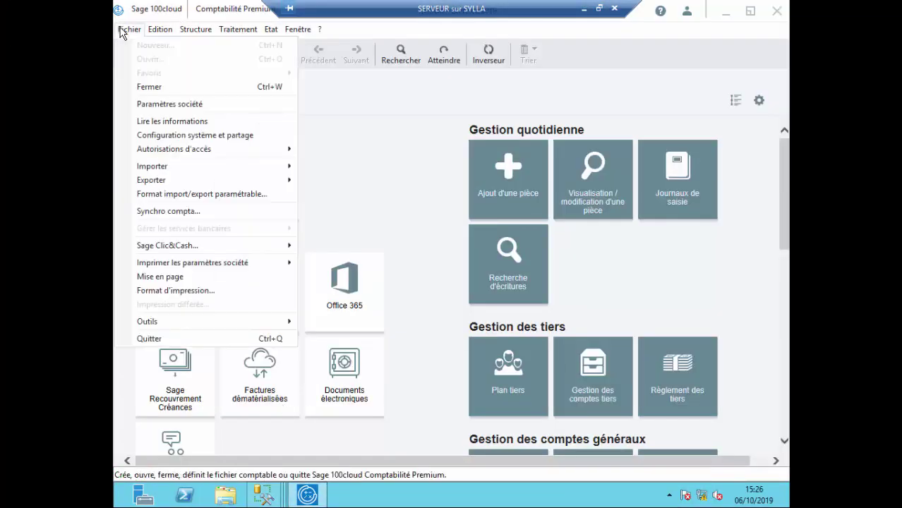
click(161, 104)
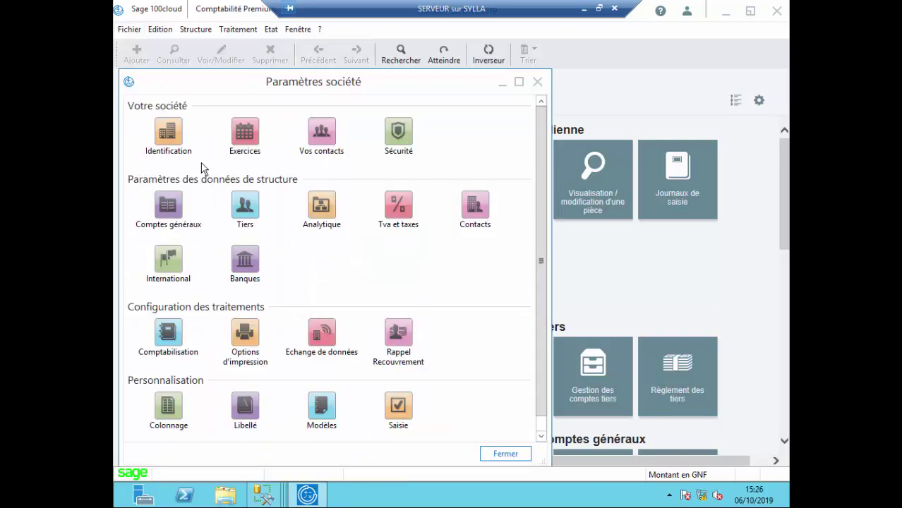
click(169, 138)
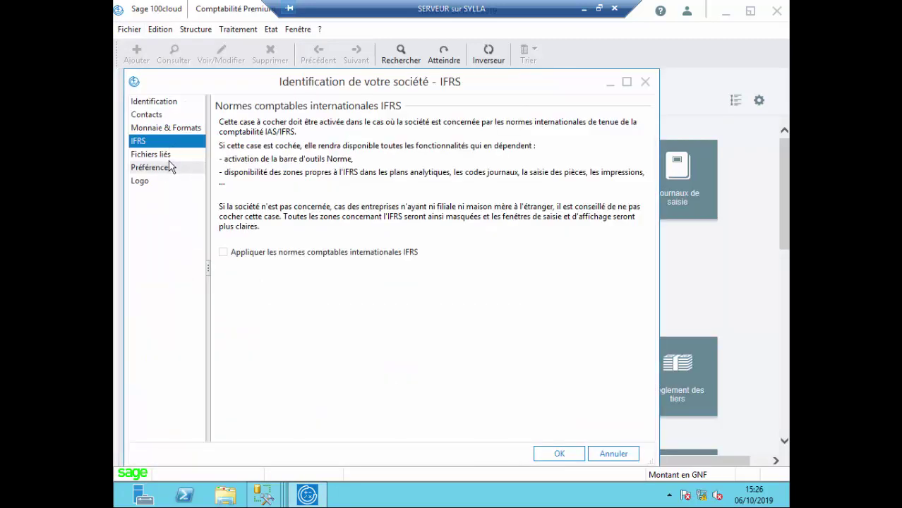
click(164, 154)
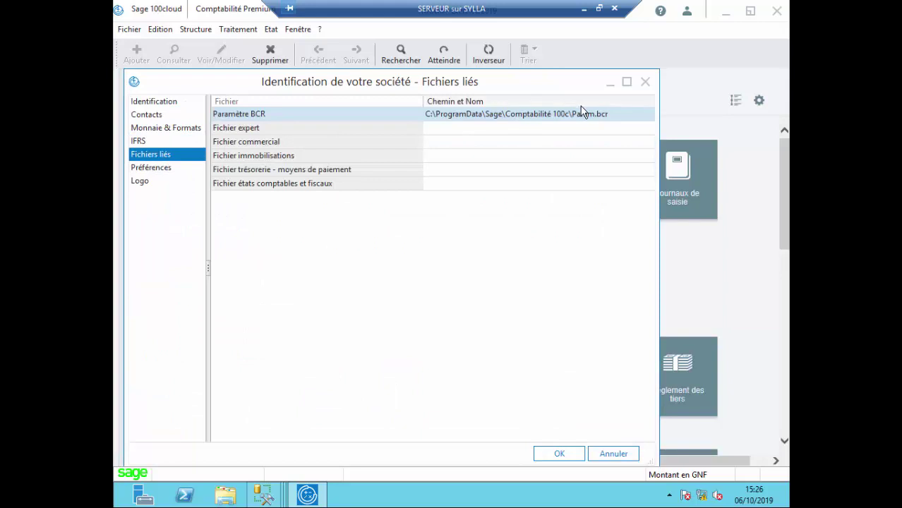
click(584, 117)
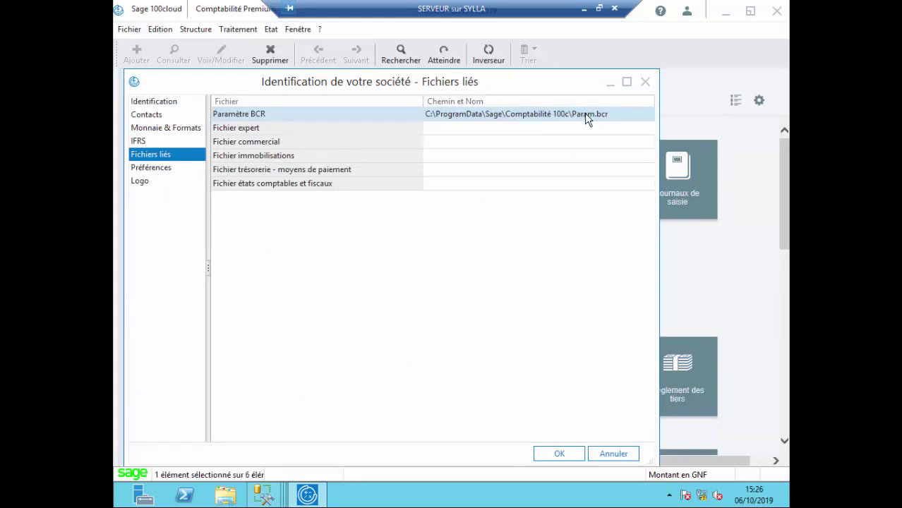
click(646, 115)
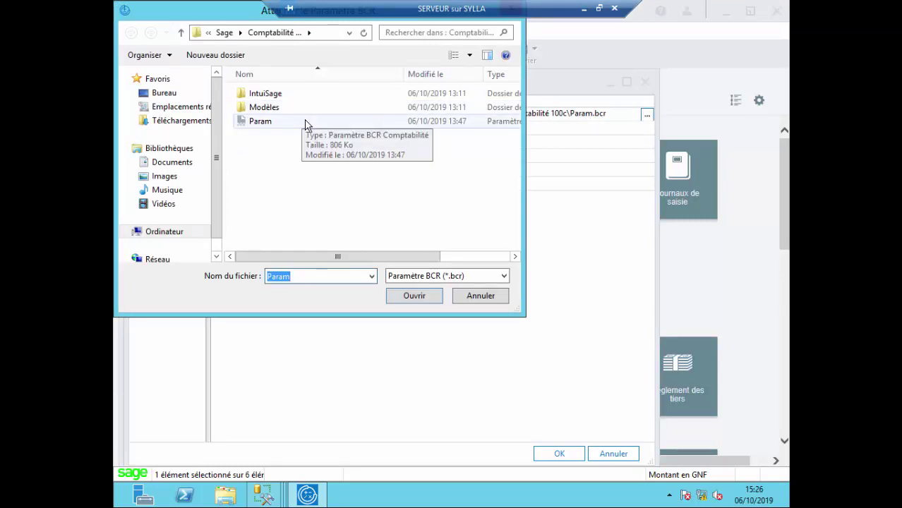
click(488, 299)
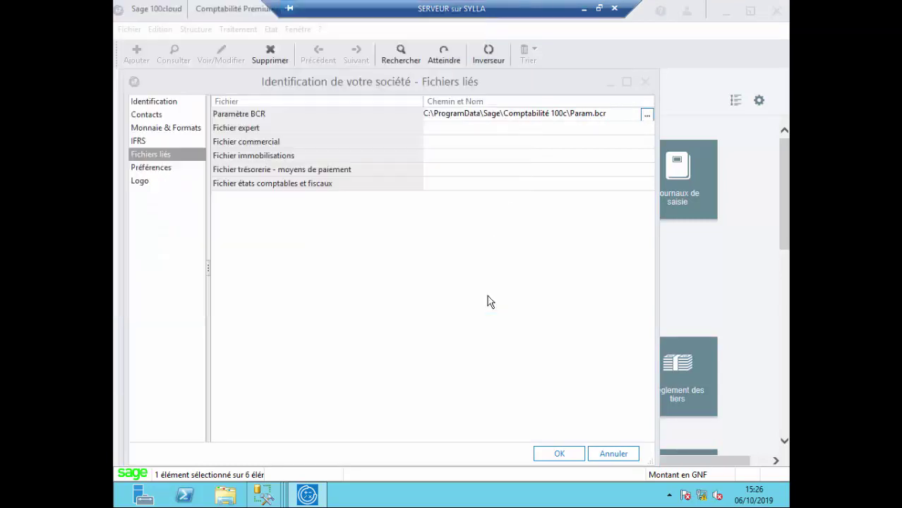
click(645, 81)
Preview the server's Bilan/compte de résultat with Impression soldes int. de gestion using Imprimante PDF Sage v5, examine the report and close it
click(271, 30)
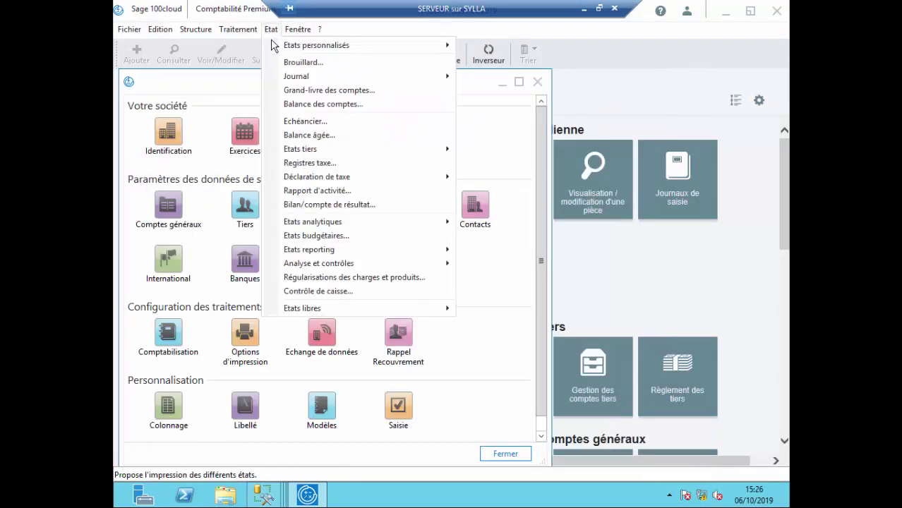
click(357, 205)
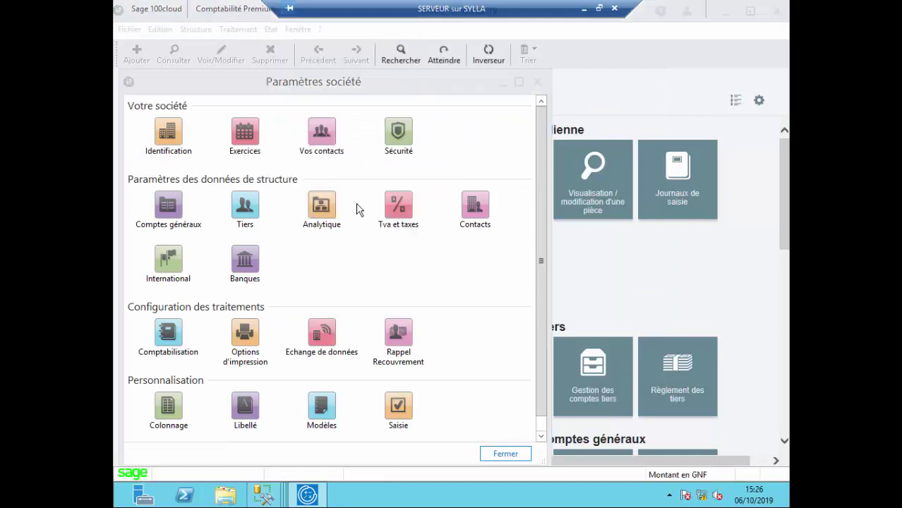
click(399, 251)
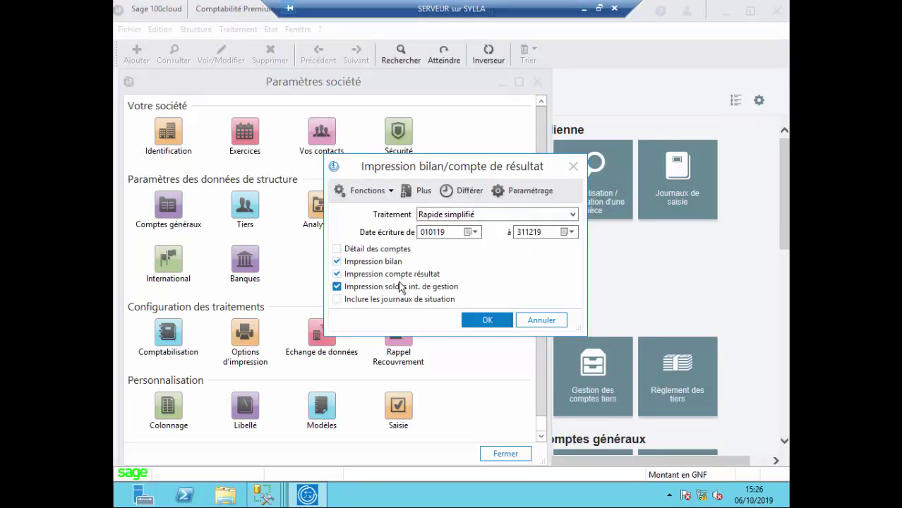
click(400, 286)
click(487, 319)
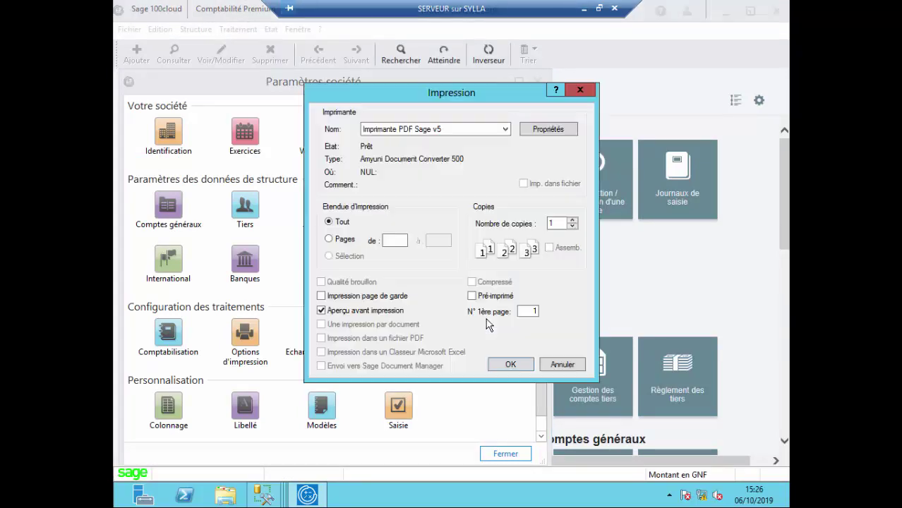
click(498, 364)
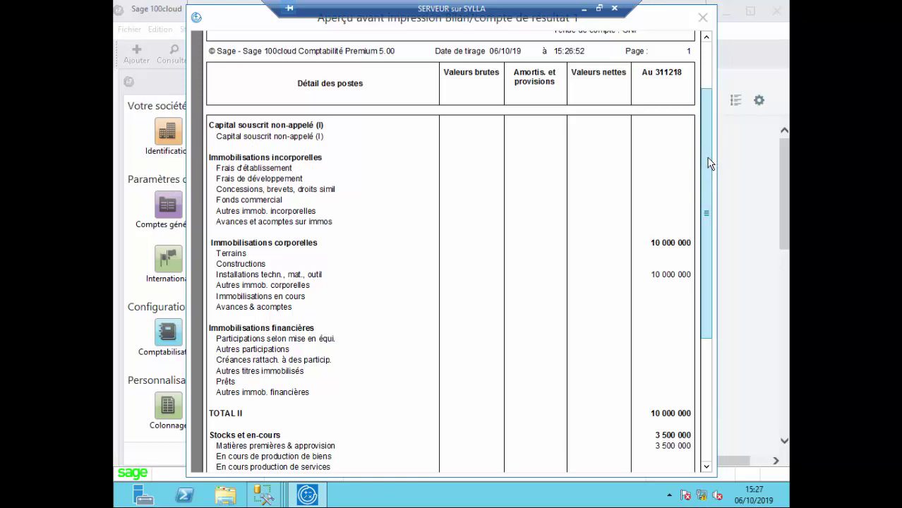
drag(709, 163, 598, 280)
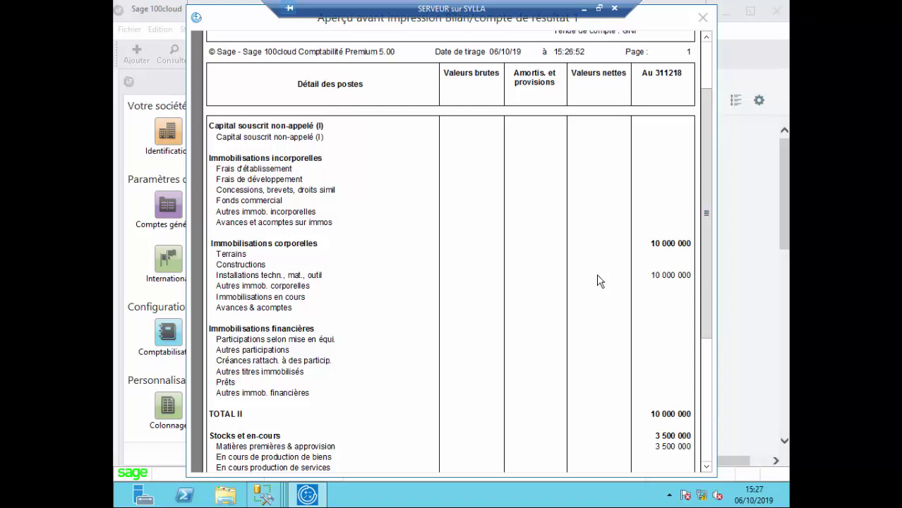
click(703, 19)
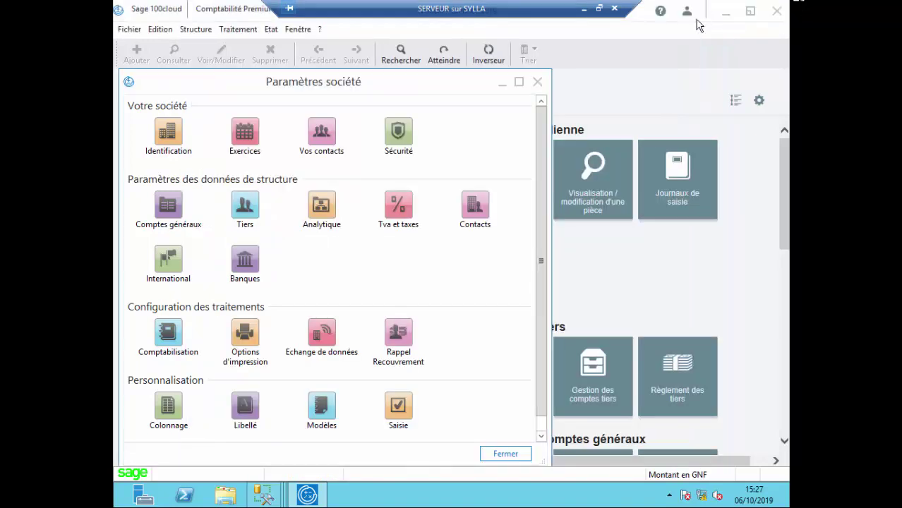
Reopen the linked files of the company identification settings and browse for the Paramètre BCR file
click(539, 84)
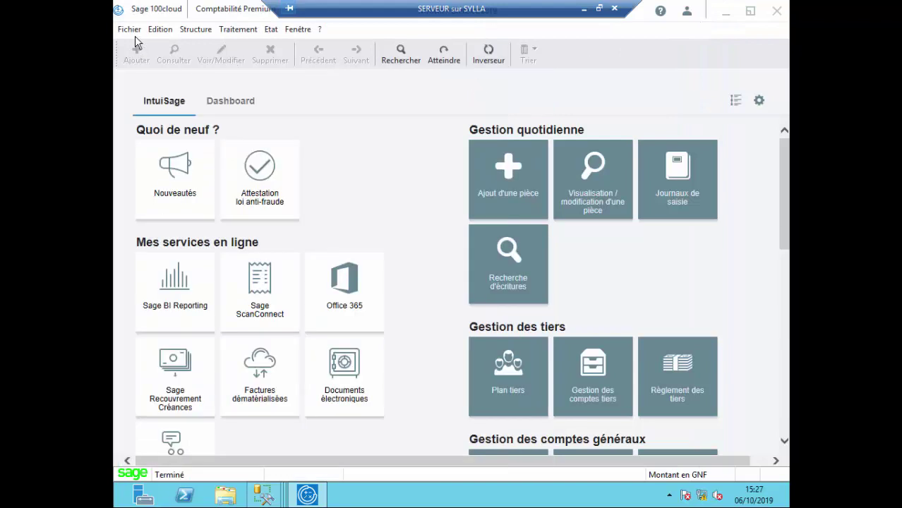
key(alt+f)
click(175, 101)
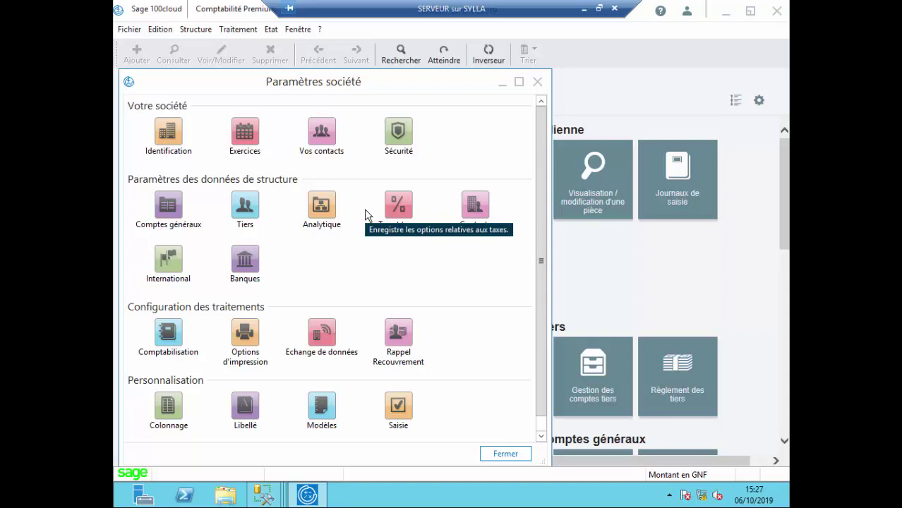
click(170, 134)
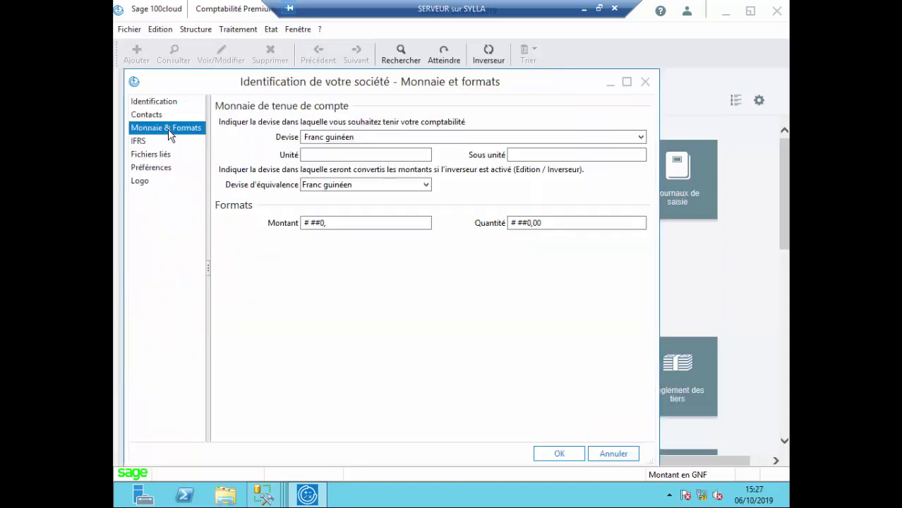
click(157, 154)
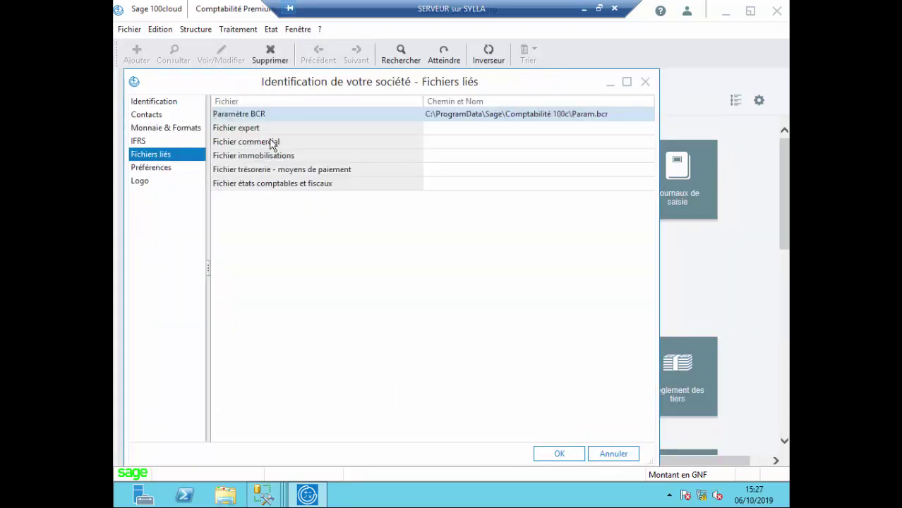
click(616, 119)
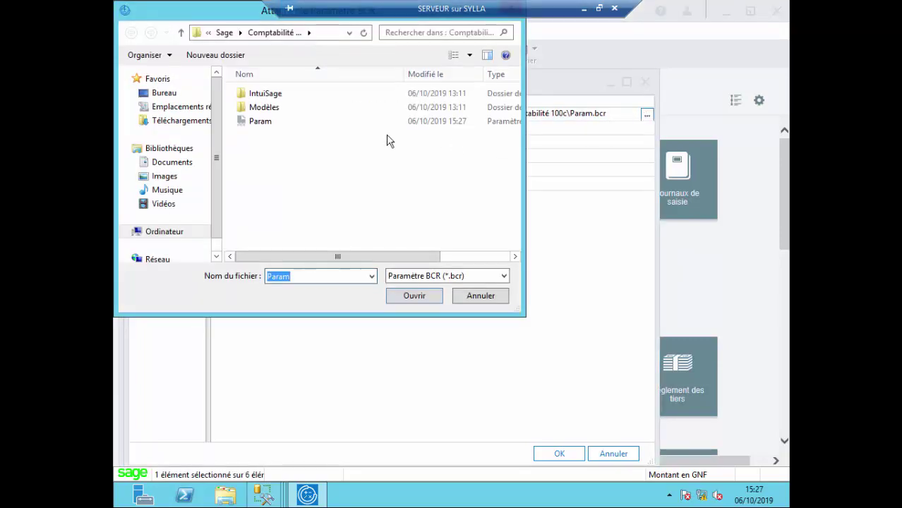
Copy the Param file from the Comptabilité 100c folder into its Modèles subfolder
click(334, 124)
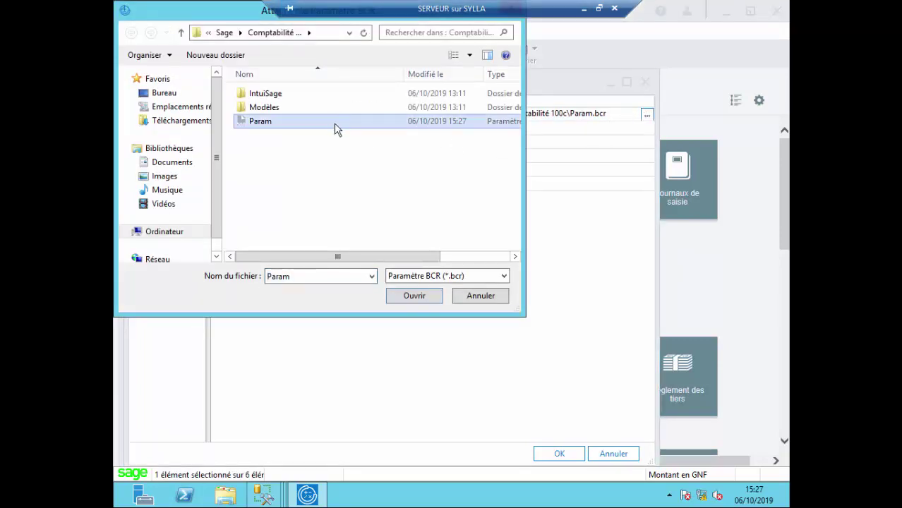
right_click(335, 124)
click(376, 211)
double_click(261, 107)
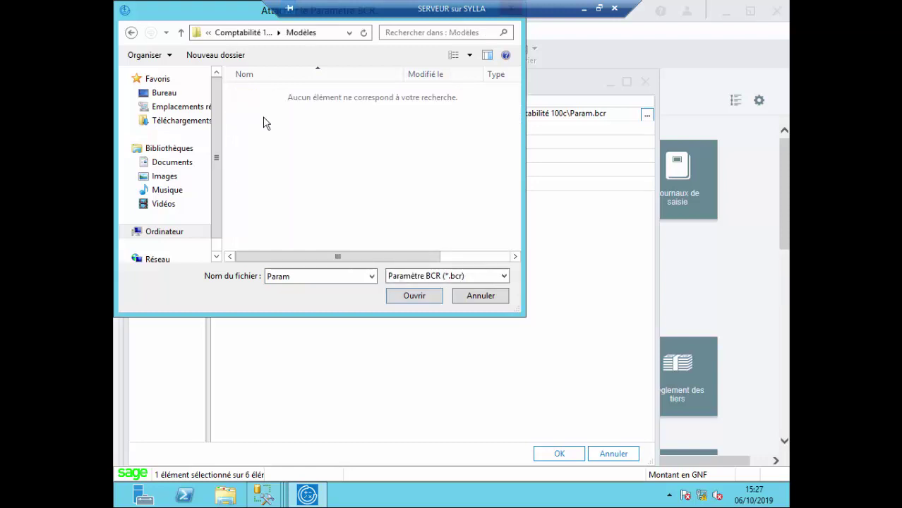
right_click(260, 117)
click(321, 188)
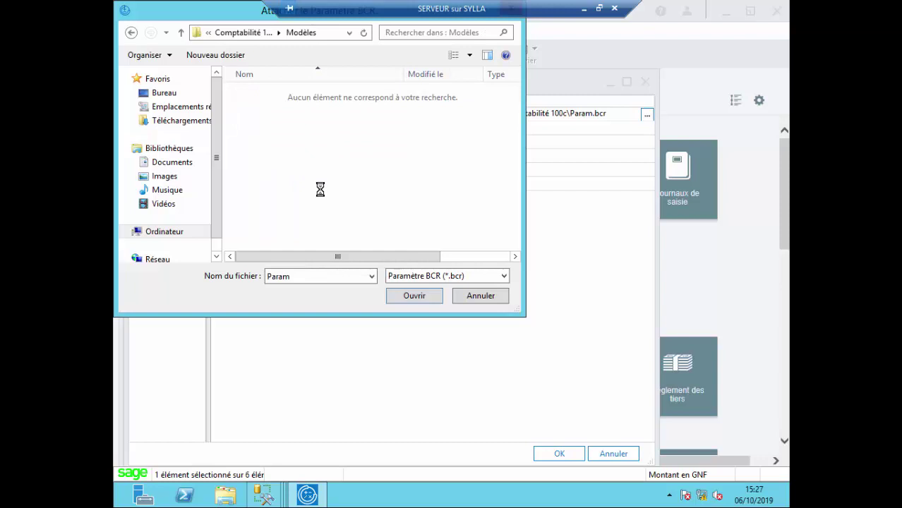
Delete the original Param file from the Comptabilité 100c folder and leave the file browser without choosing a file
click(132, 34)
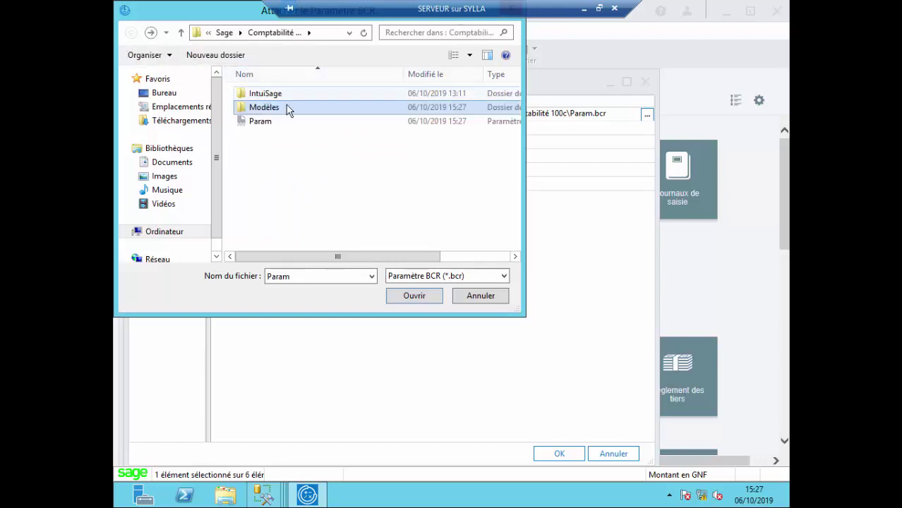
click(276, 120)
key(Delete)
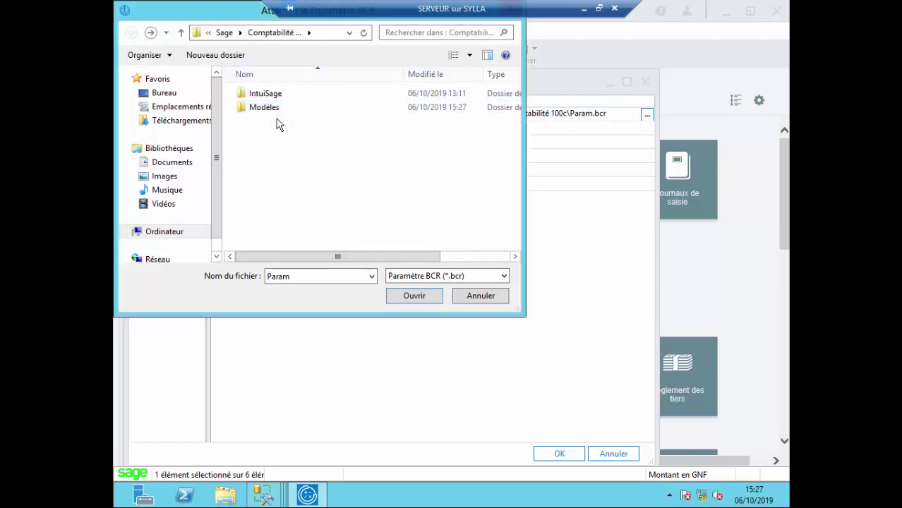
right_click(287, 170)
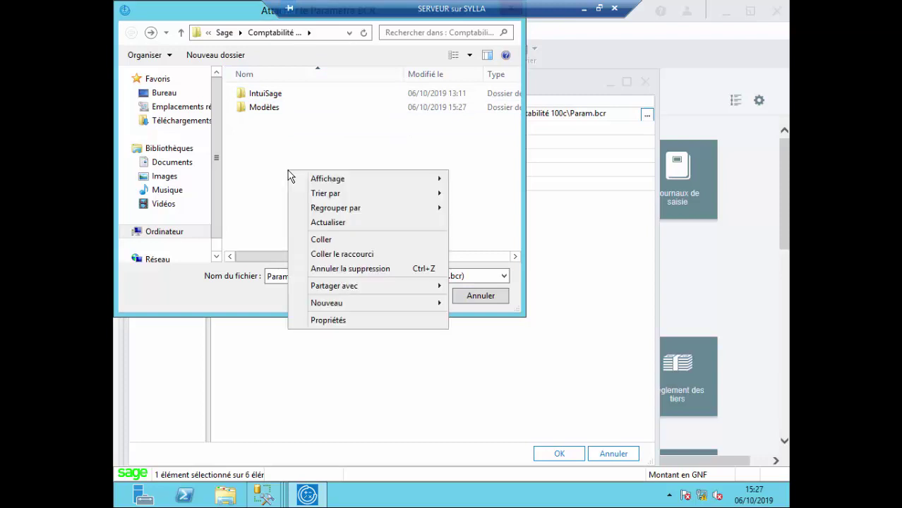
click(453, 374)
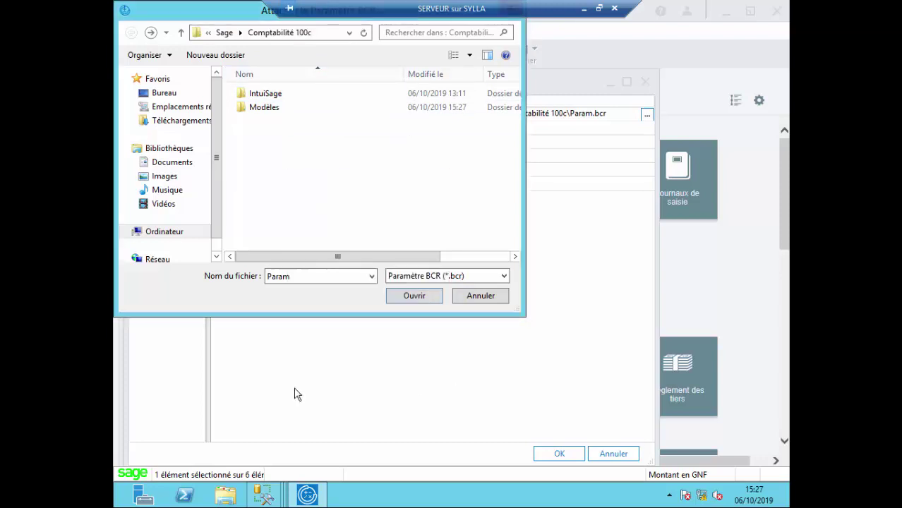
click(481, 298)
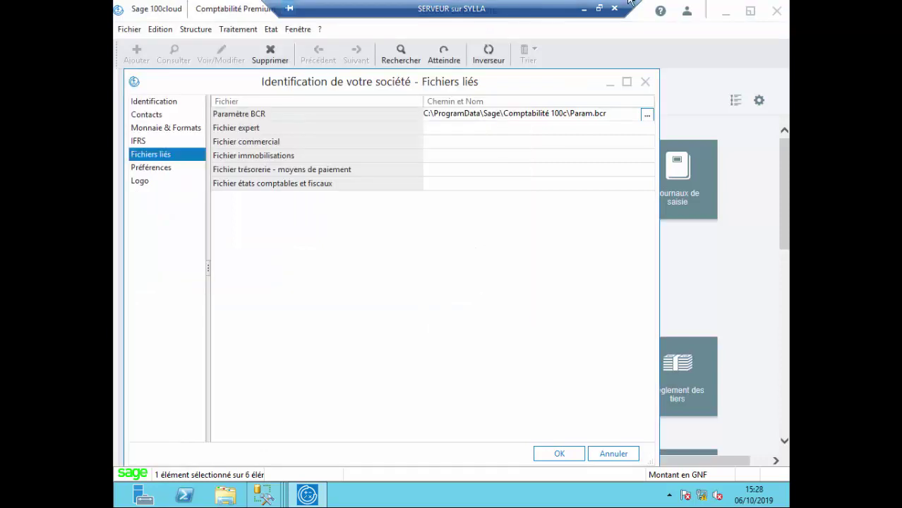
Minimize the accounting window and copy the BCR_SYSCOHADA_REVISE FRANCAIS_V5 file from the server's desktop
click(611, 82)
click(725, 11)
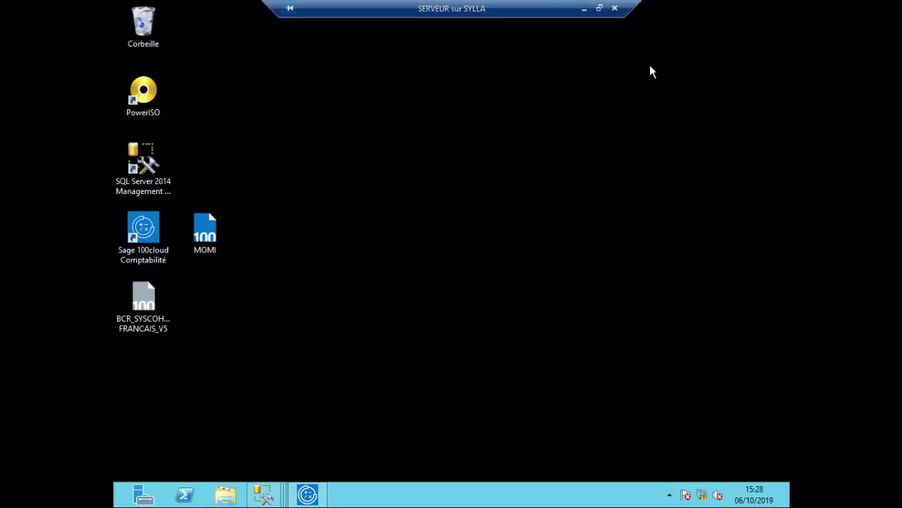
click(123, 306)
right_click(123, 306)
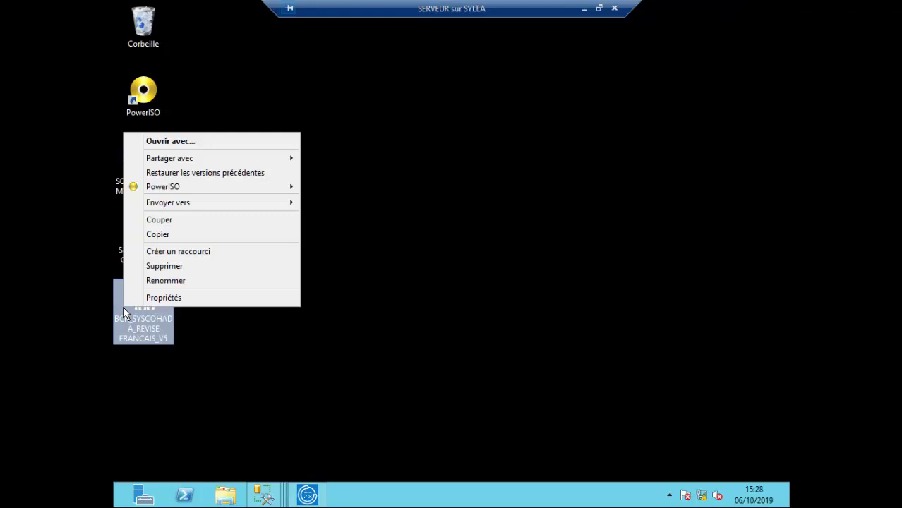
click(183, 235)
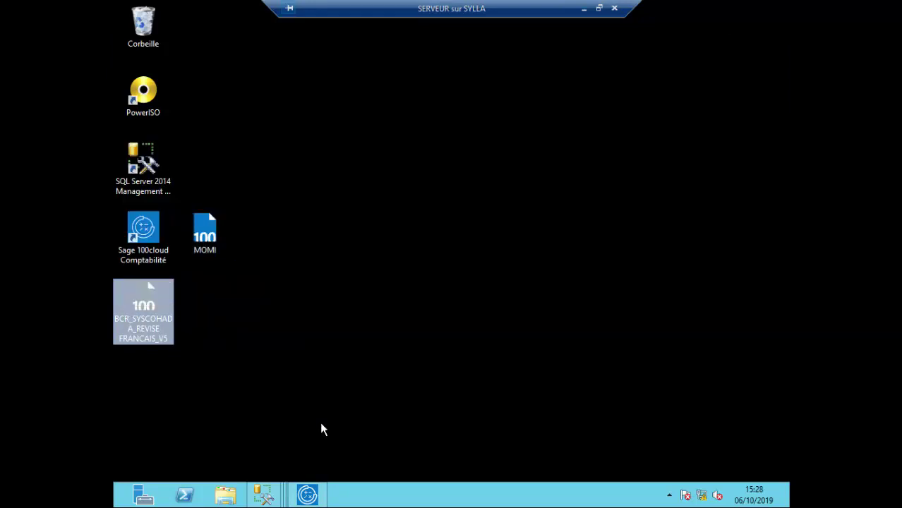
Restore the accounting window, browse for the Paramètre BCR file and paste the copied SYSCOHADA file into the Comptabilité 100c folder
mouse_move(314, 486)
click(290, 378)
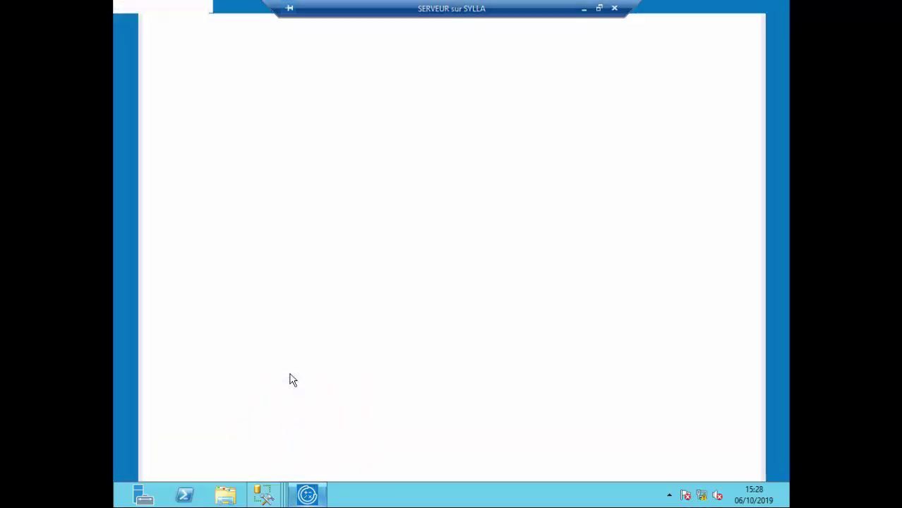
click(167, 132)
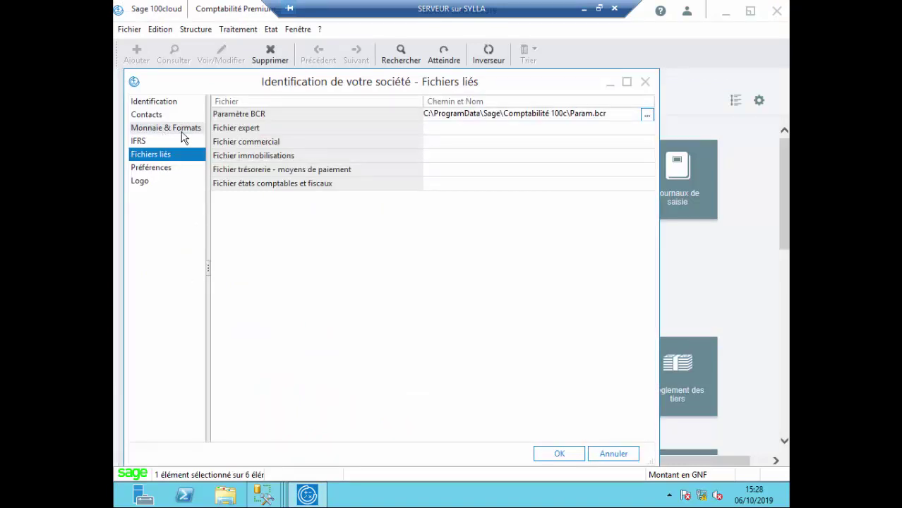
click(646, 115)
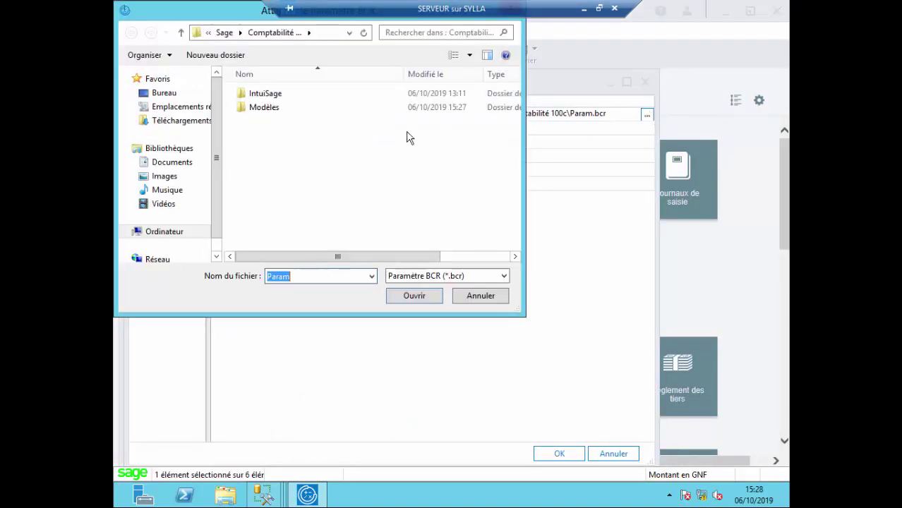
right_click(306, 148)
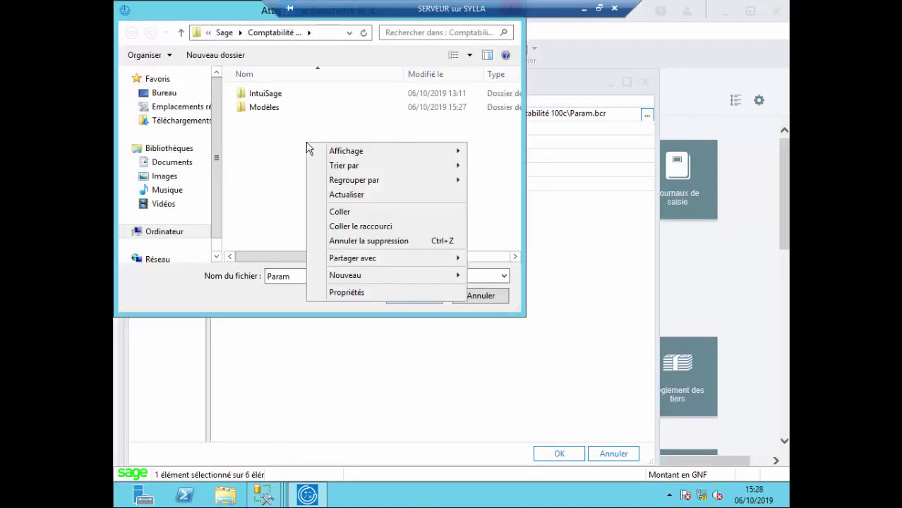
click(344, 209)
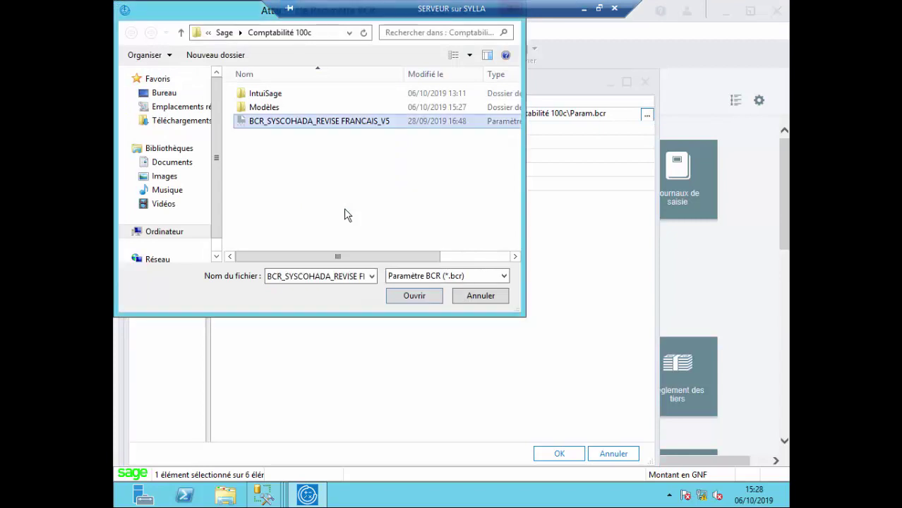
Attach BCR_SYSCOHADA_REVISE FRANCAIS_V5 as the Paramètre BCR file, save the identification settings and close the company parameters
double_click(446, 121)
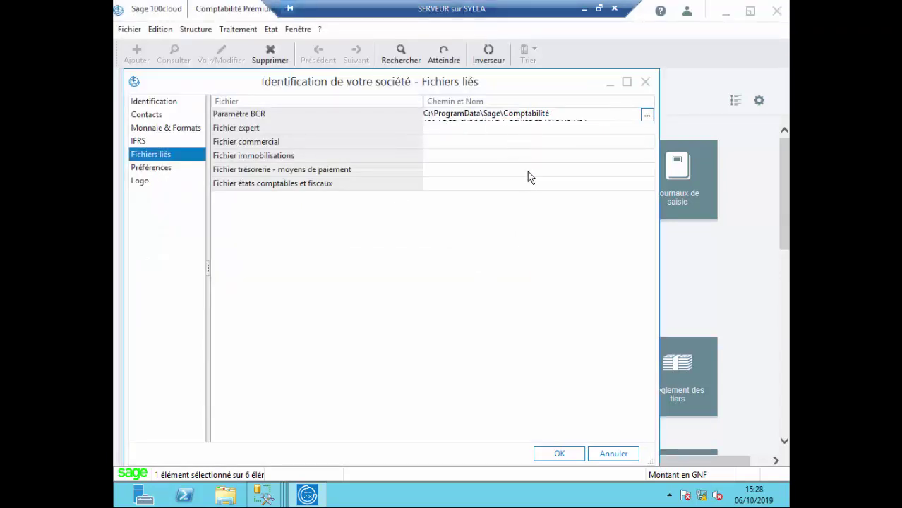
click(551, 453)
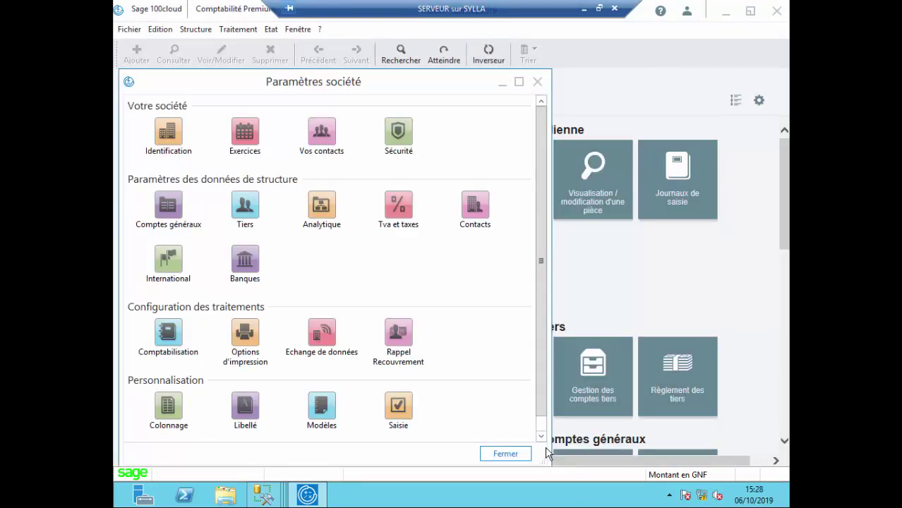
click(506, 454)
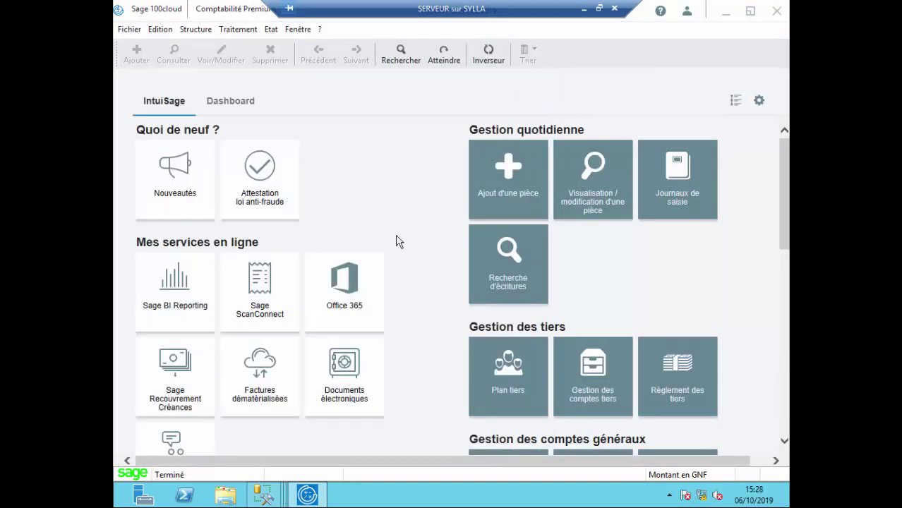
Preview the 2019 Bilan/compte de résultat without Détail des comptes using Imprimante PDF Sage v5, look at the Bilan actif and close the preview
click(272, 32)
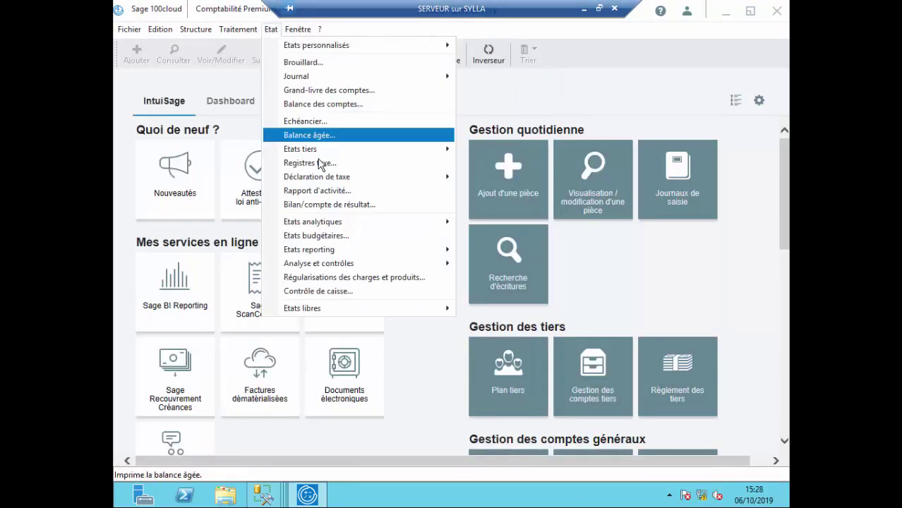
click(328, 204)
click(361, 249)
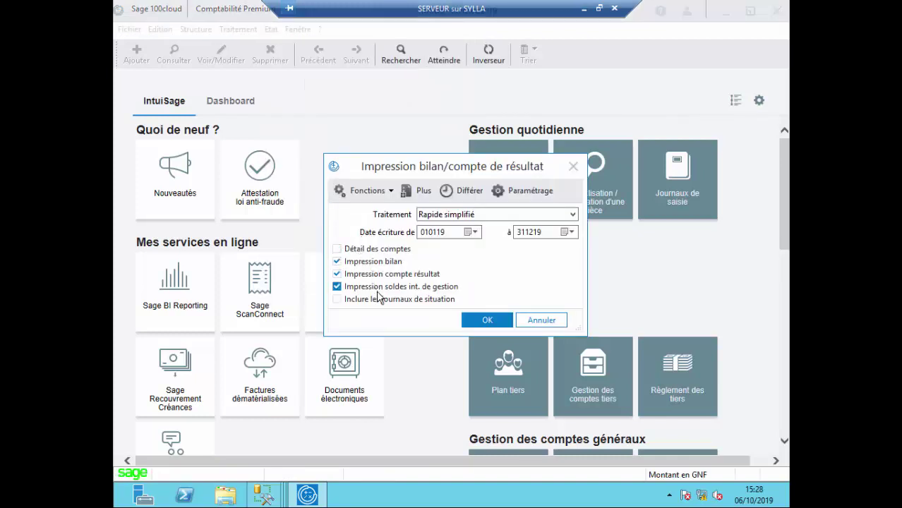
click(485, 319)
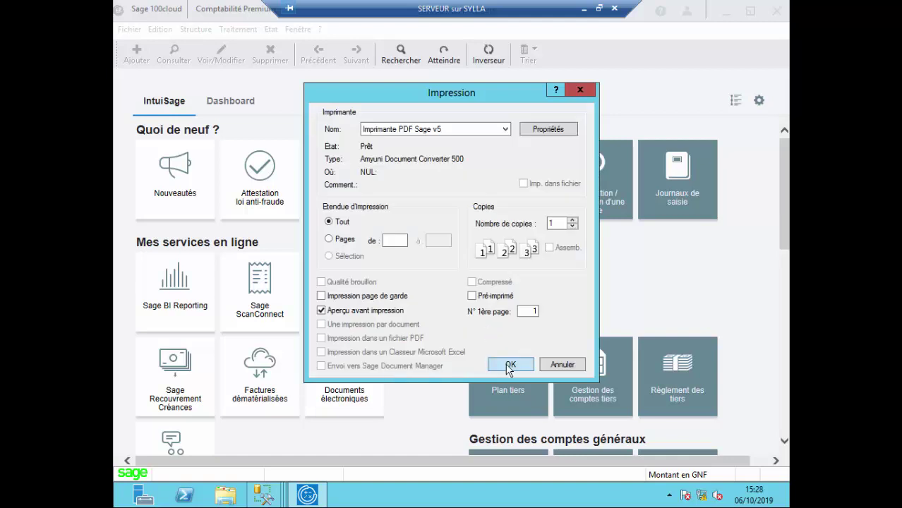
click(509, 366)
click(483, 265)
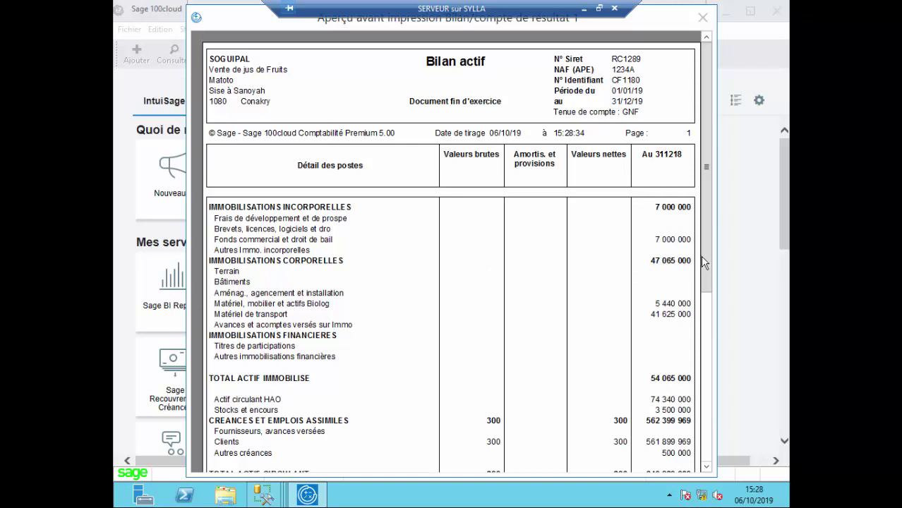
click(703, 18)
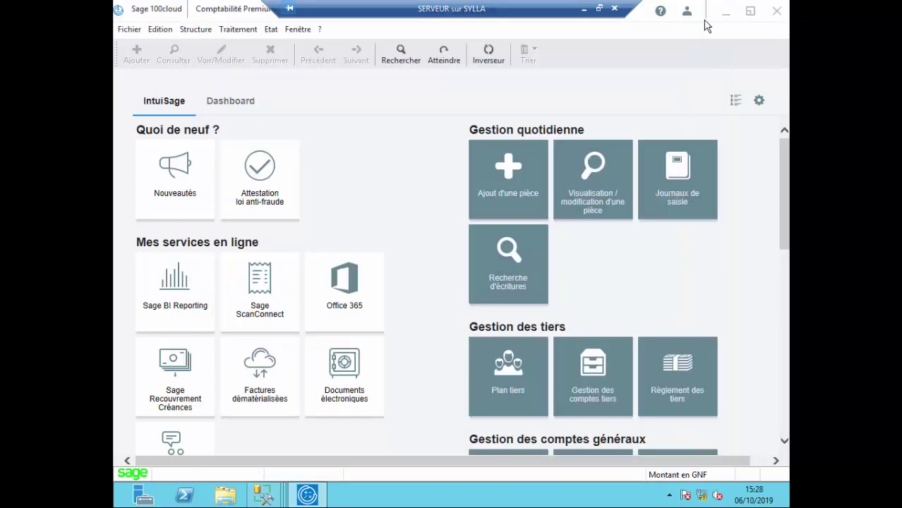
Switch to Exercice 2018 and preview its Bilan/compte de résultat without Détail des comptes using Imprimante PDF Sage v5
click(298, 30)
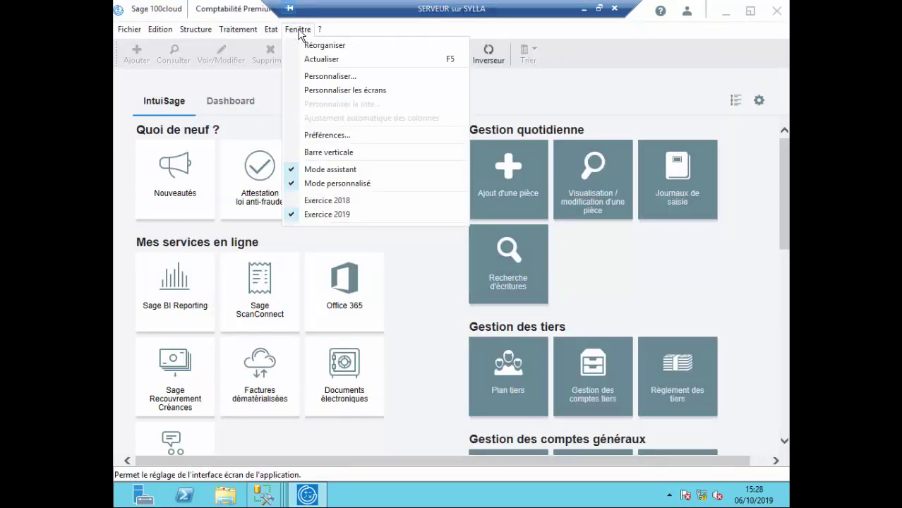
click(336, 201)
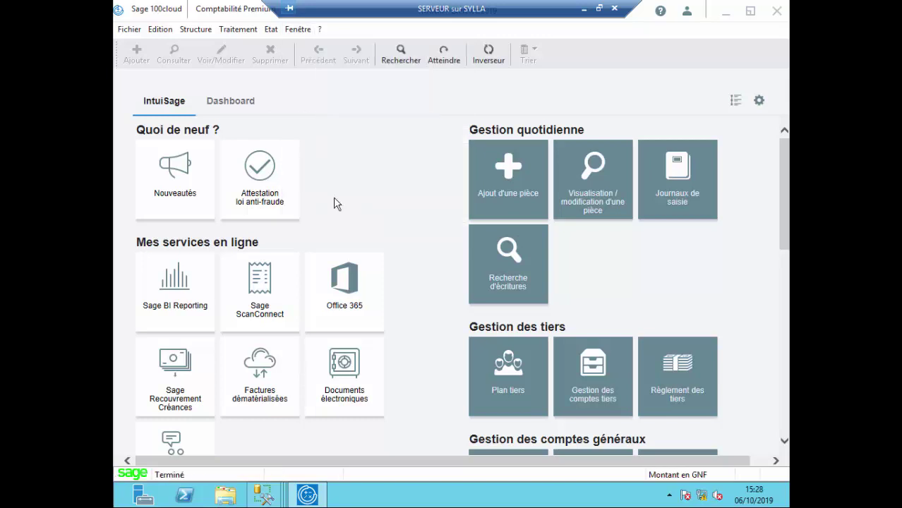
click(271, 29)
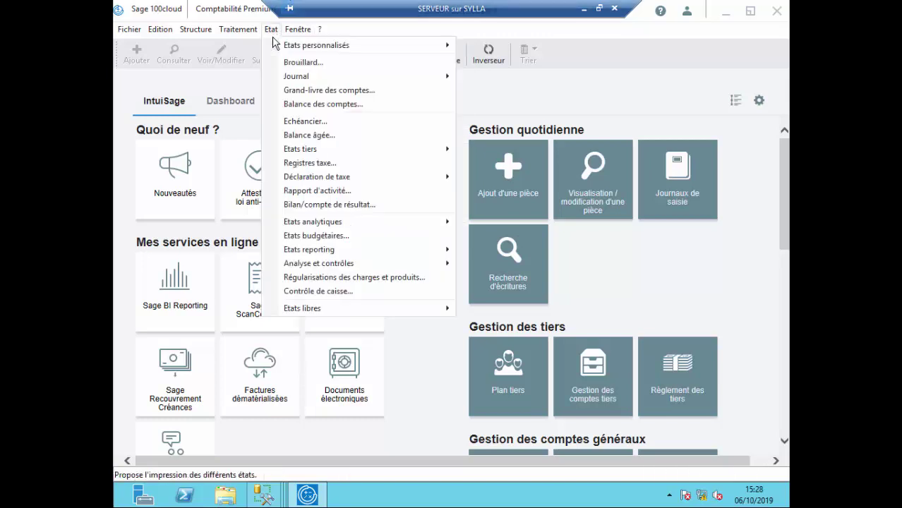
click(329, 205)
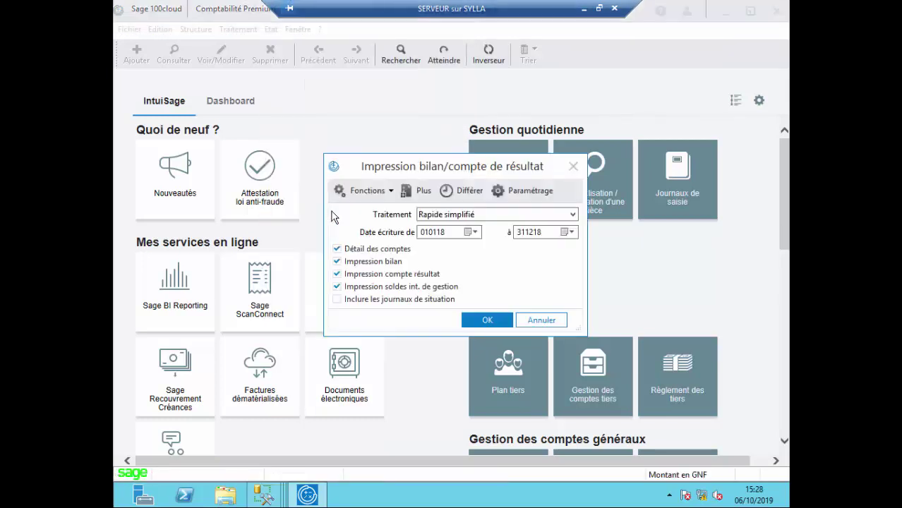
click(379, 250)
click(393, 292)
click(479, 322)
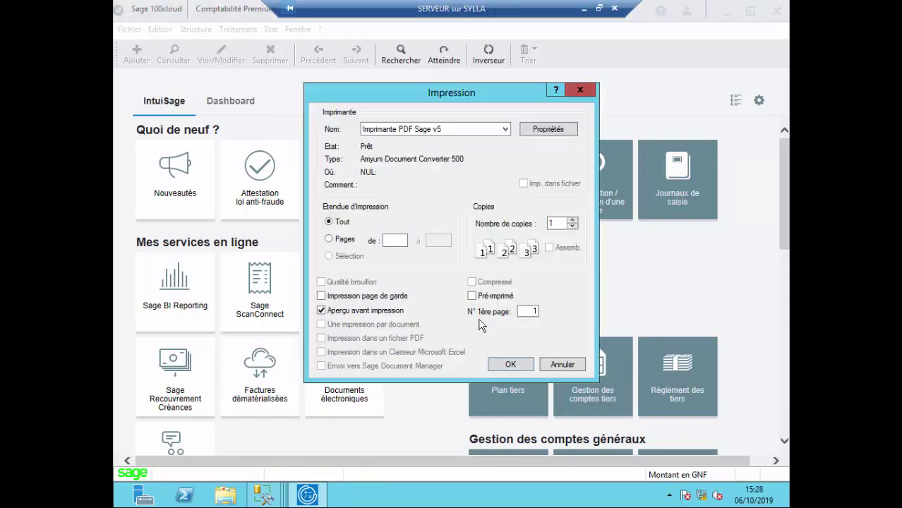
click(530, 361)
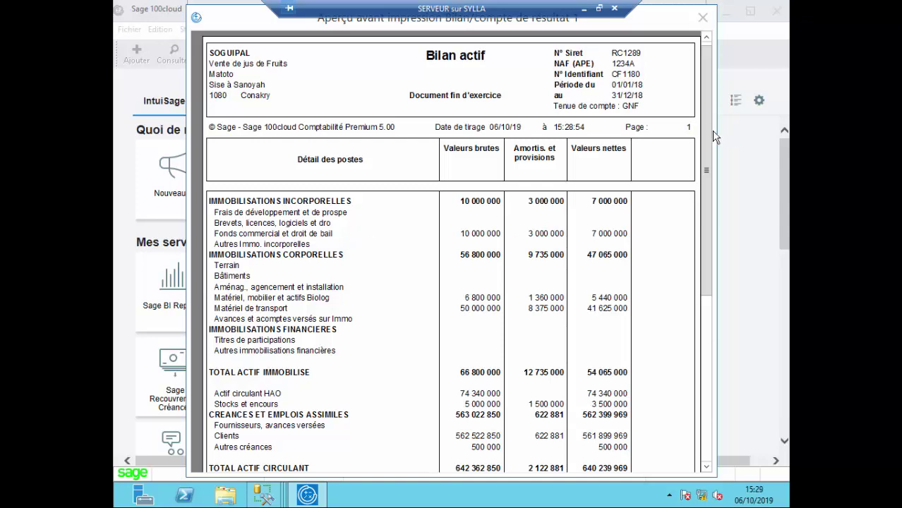
Look through the 2018 Bilan actif in the print preview and close the preview
drag(705, 126, 704, 92)
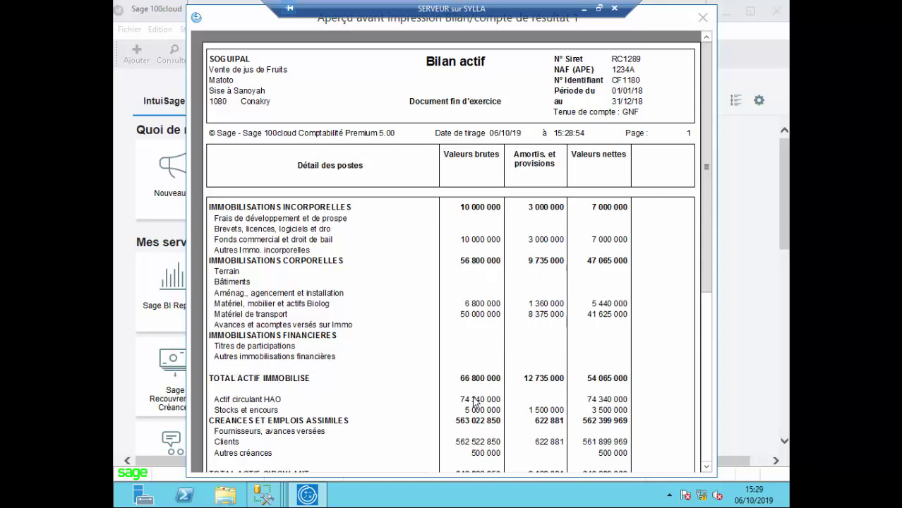
drag(708, 281, 696, 401)
scroll(697, 423, up, 5)
click(703, 17)
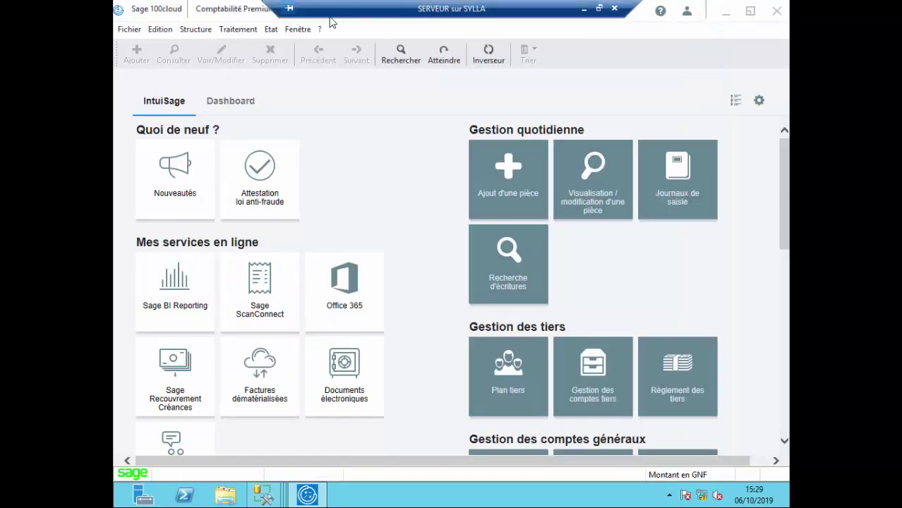
Preview the 2018 Balance des comptes using Imprimante PDF Sage v5, look at its account balances and close the preview
click(271, 29)
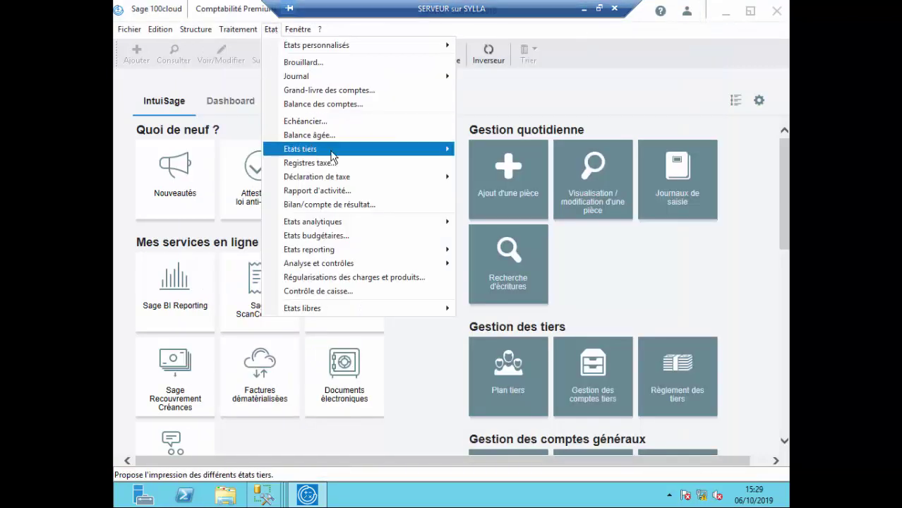
mouse_move(354, 160)
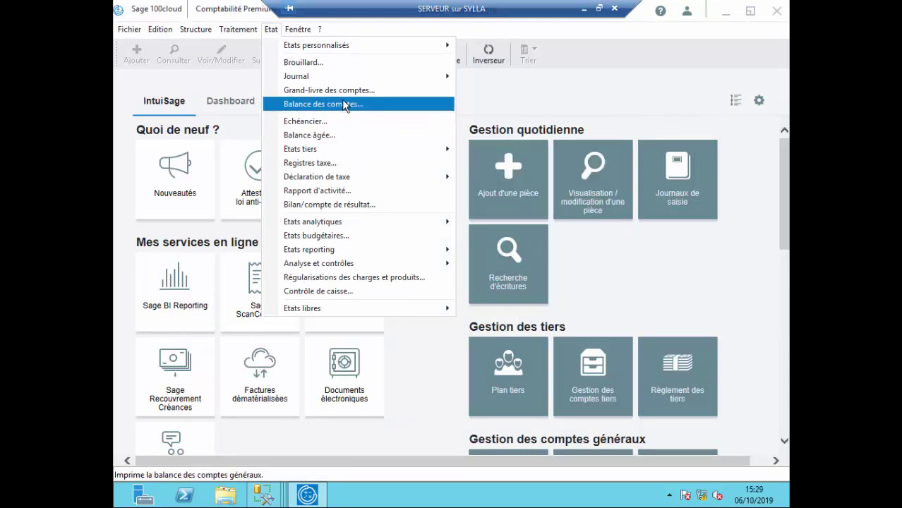
click(350, 105)
click(485, 379)
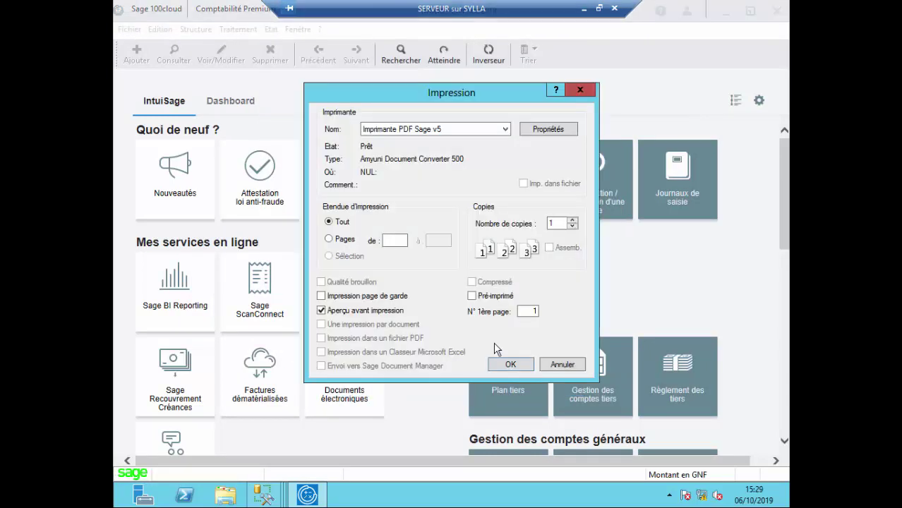
click(510, 364)
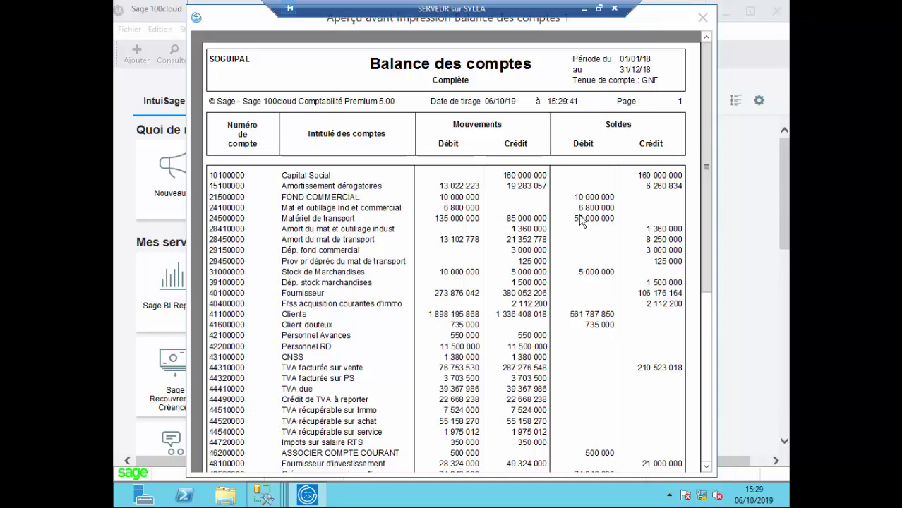
click(702, 17)
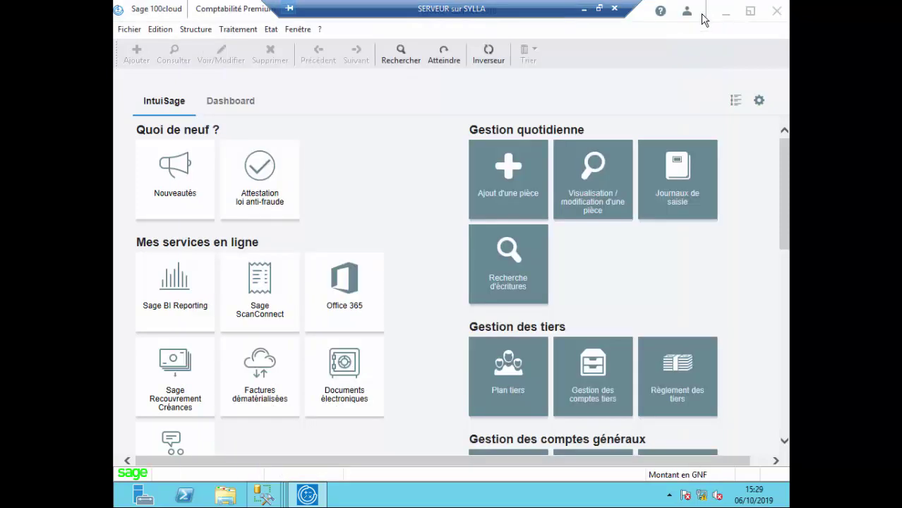
Preview the 2018 Bilan/compte de résultat without Détail des comptes and Impression soldes int. de gestion, using Imprimante PDF Sage v5
click(270, 29)
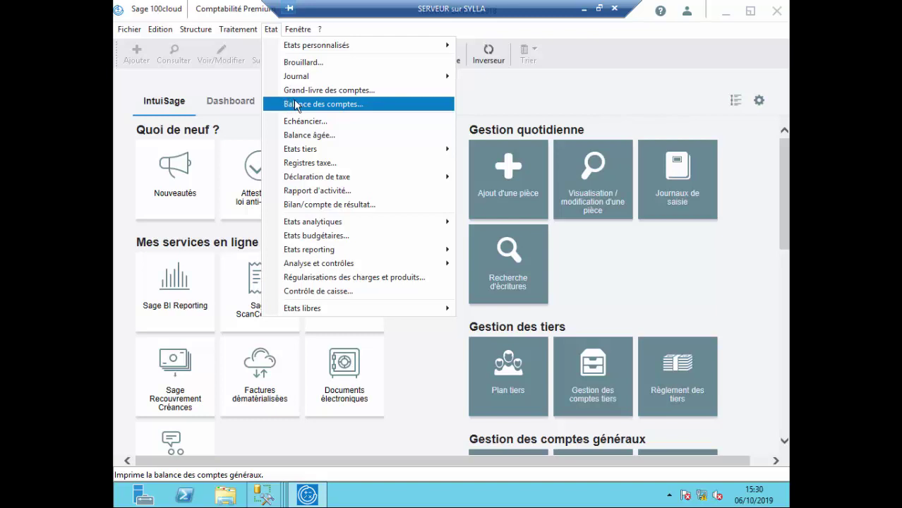
click(326, 206)
click(372, 248)
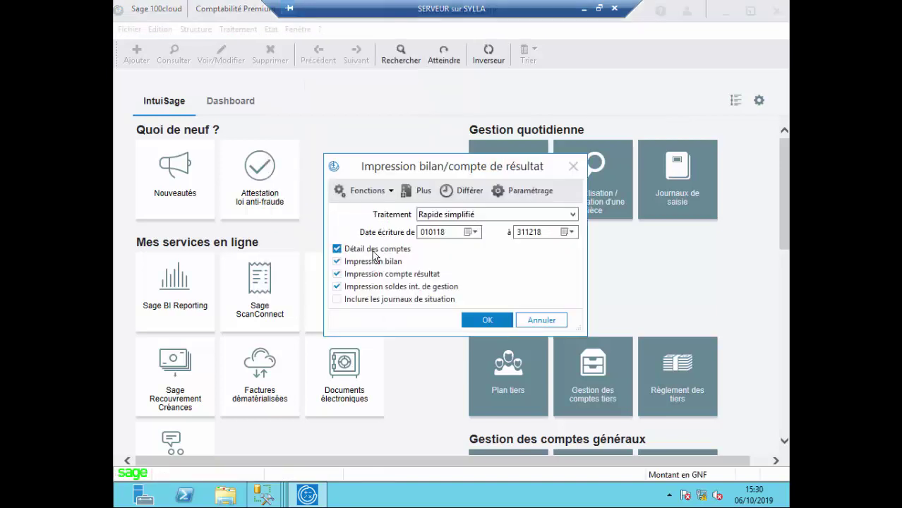
click(387, 286)
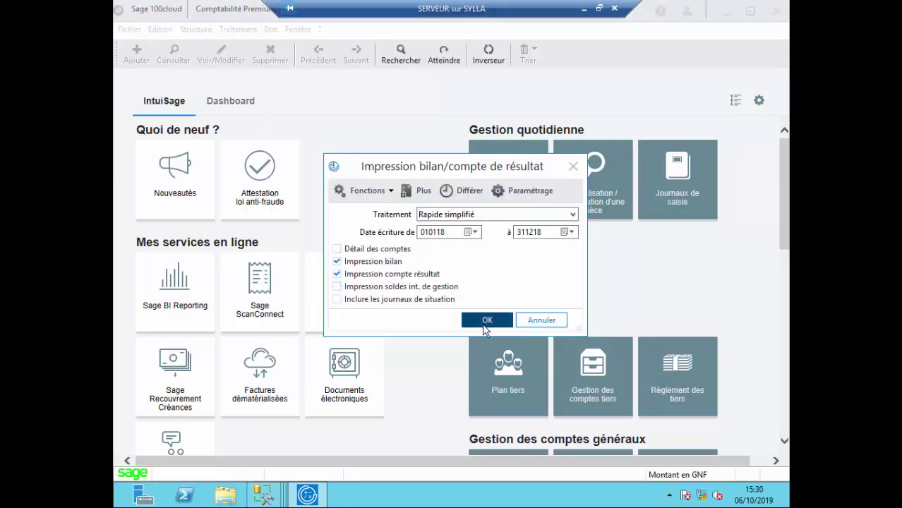
click(484, 325)
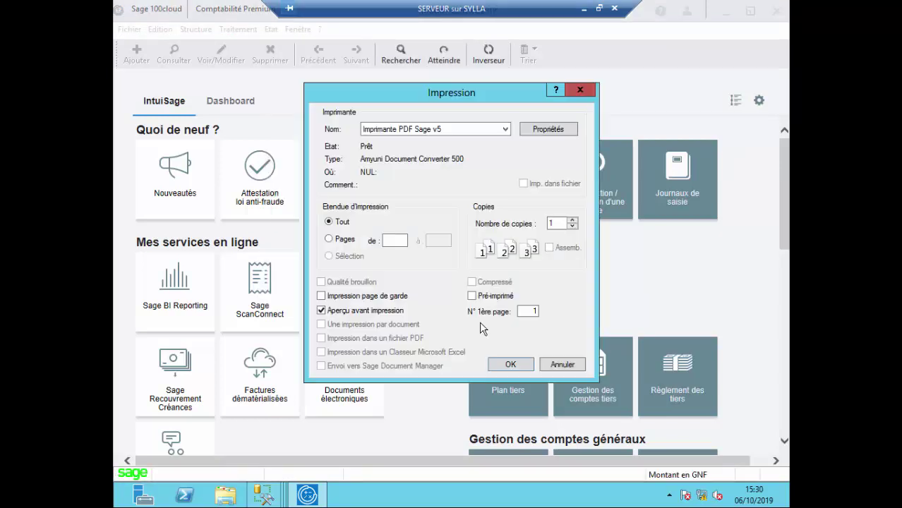
click(512, 363)
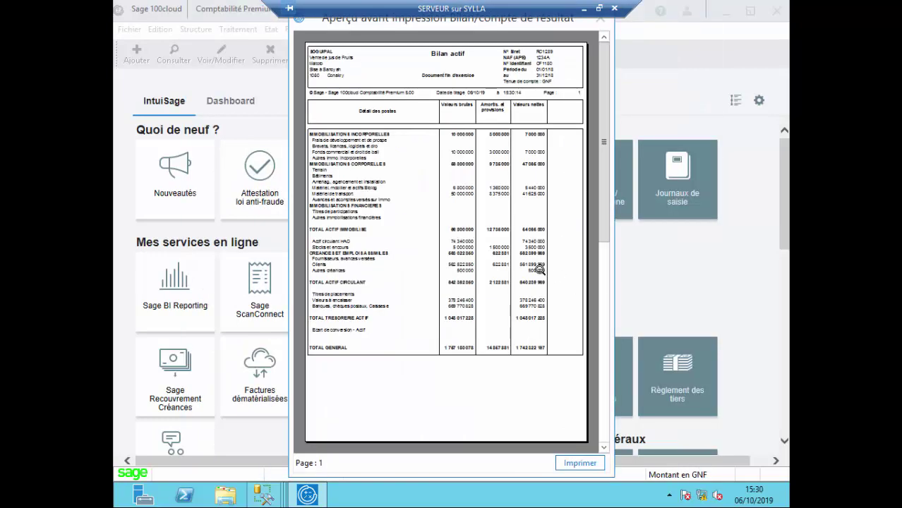
Examine the Bilan actif and Bilan passif pages of the preview, enlarged, down to their TOTAL GENERAL lines
click(539, 269)
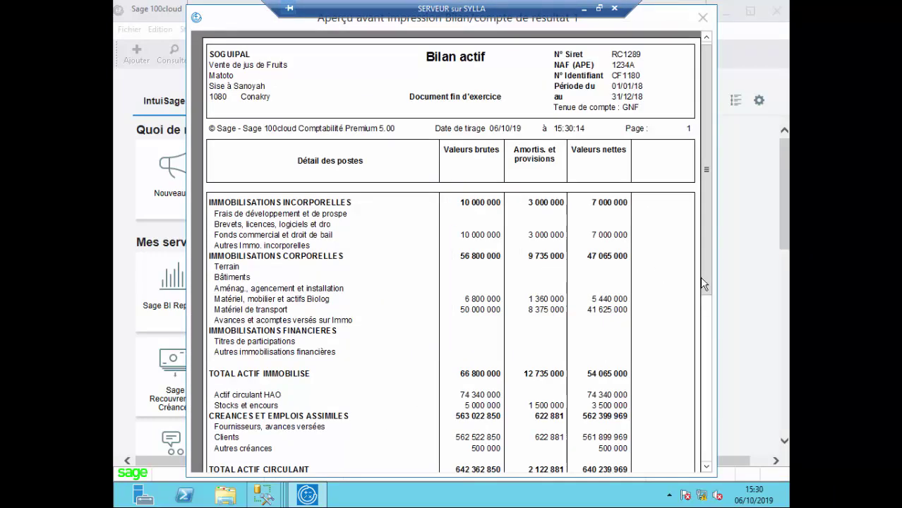
drag(702, 278, 679, 451)
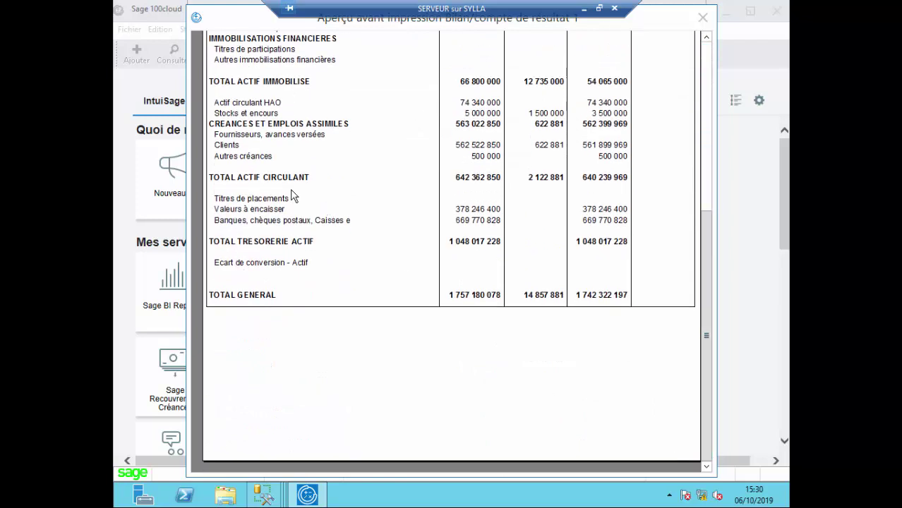
click(517, 270)
click(604, 450)
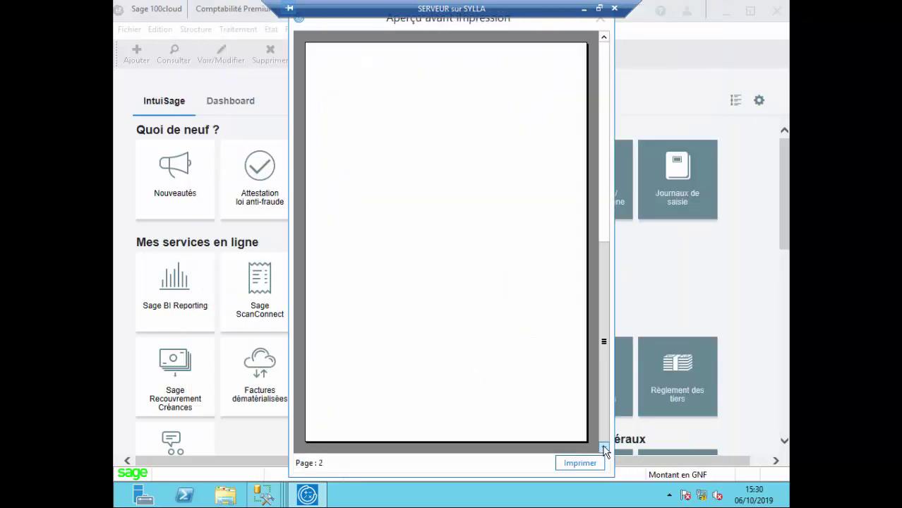
click(503, 304)
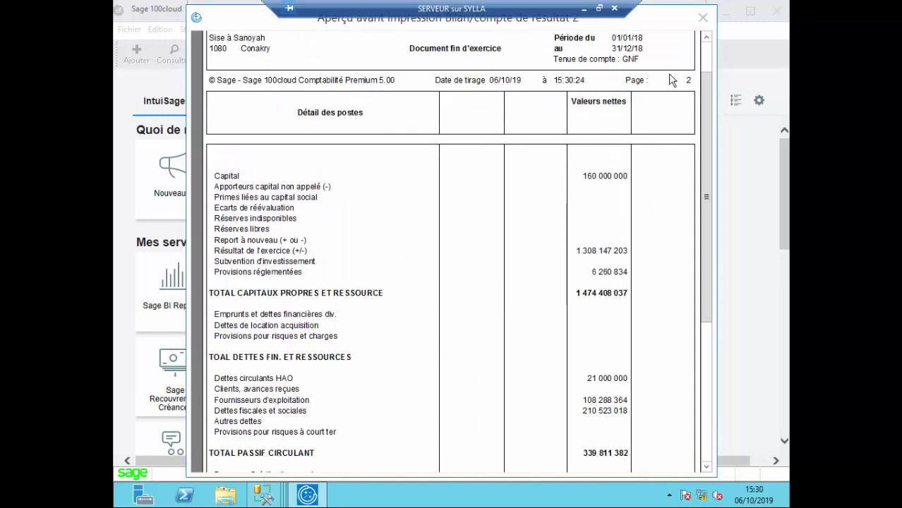
click(703, 59)
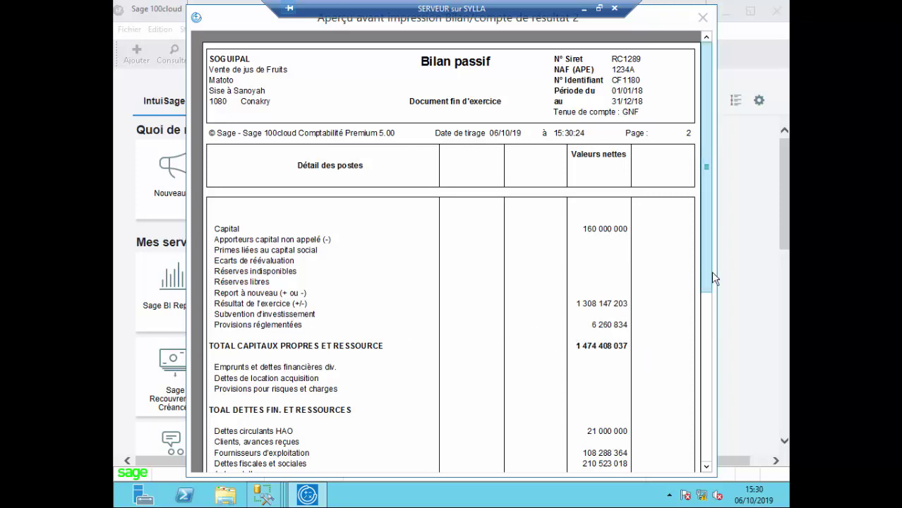
scroll(712, 280, down, 5)
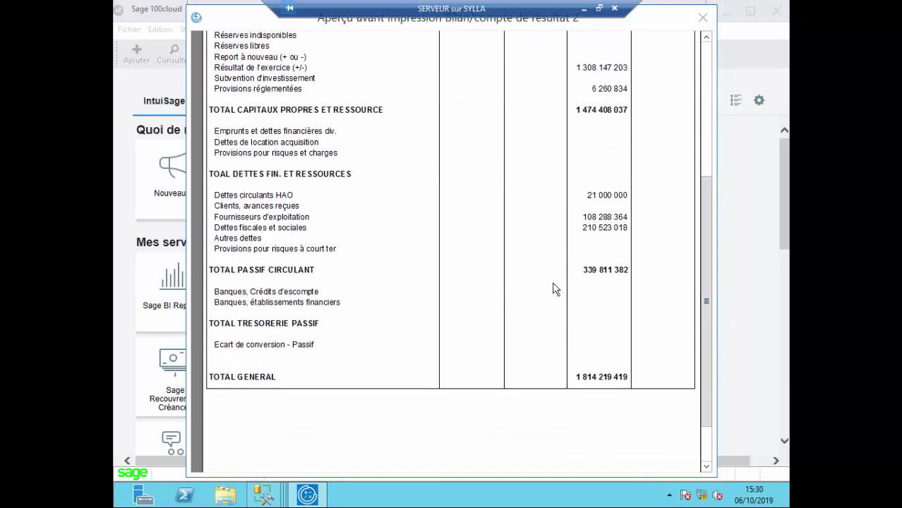
click(554, 284)
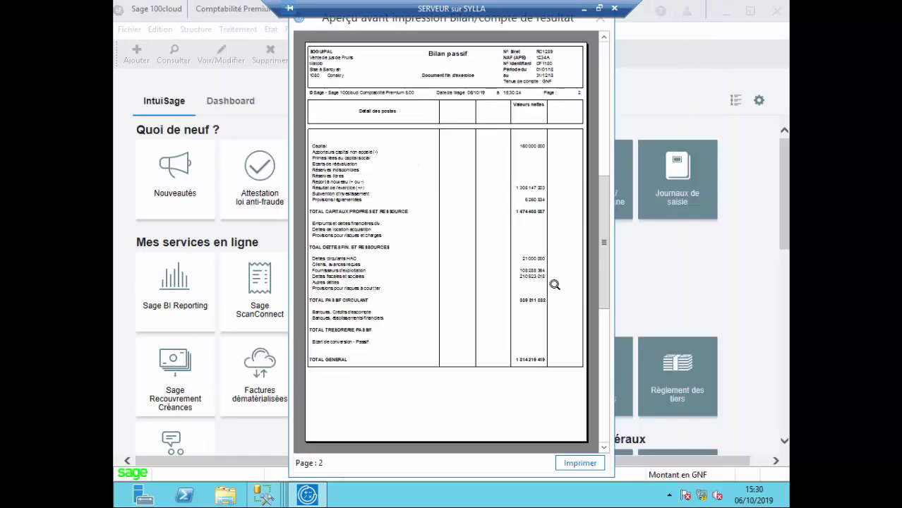
click(604, 448)
Examine both Compte de résultat pages, enlarged, from Vente de marchandises to RESULTAT NET, and close the preview
click(472, 246)
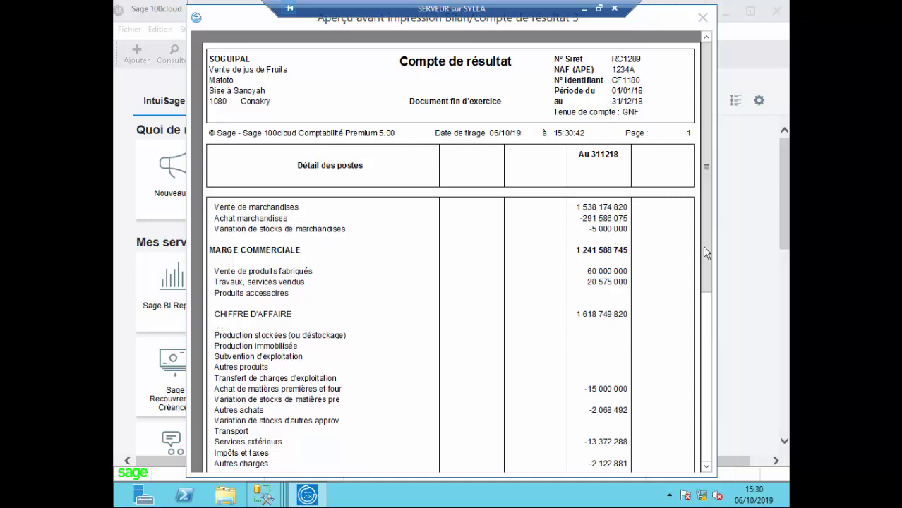
drag(706, 256, 702, 319)
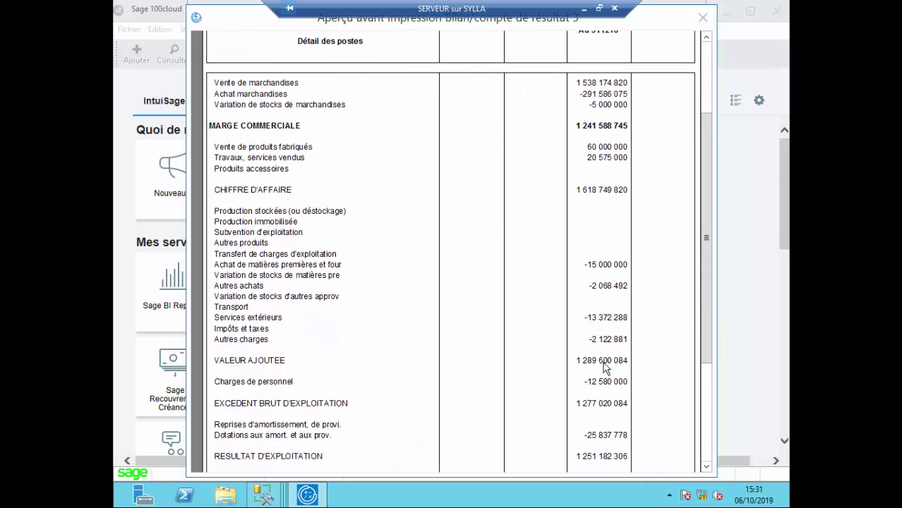
drag(709, 345, 709, 403)
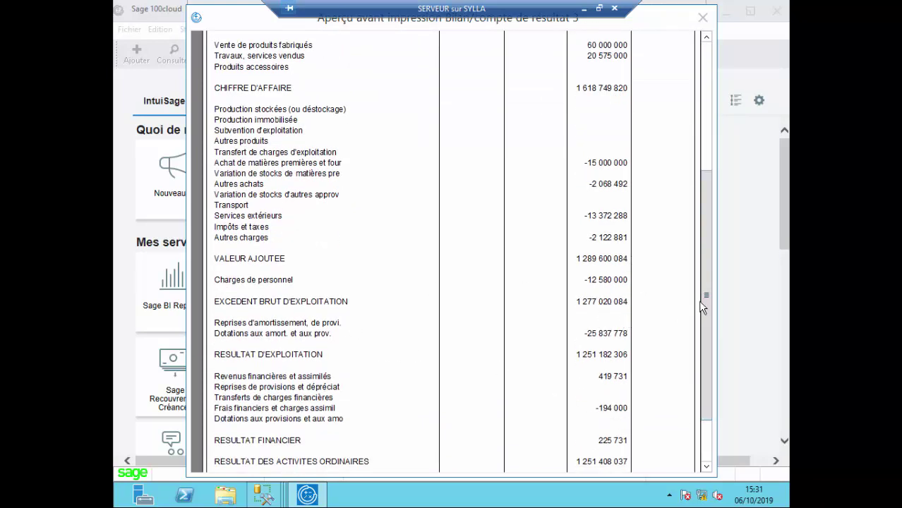
drag(701, 304, 702, 342)
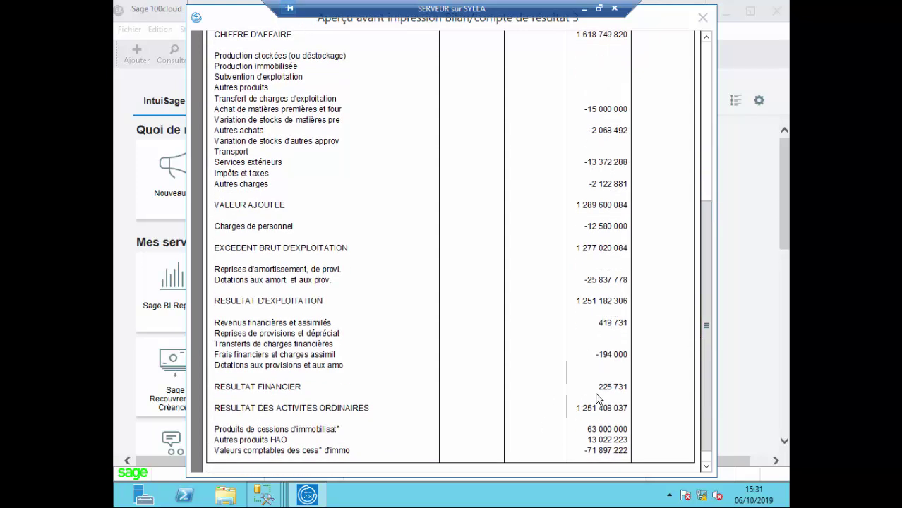
click(703, 413)
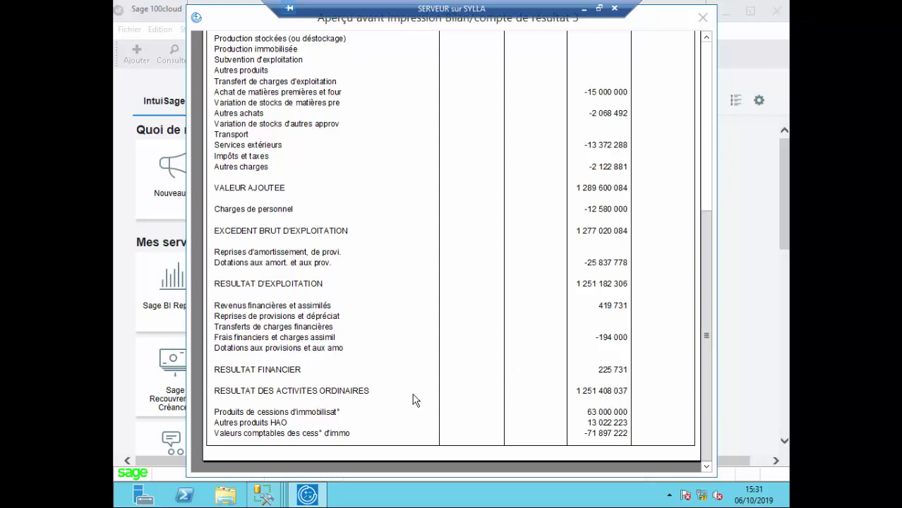
click(585, 396)
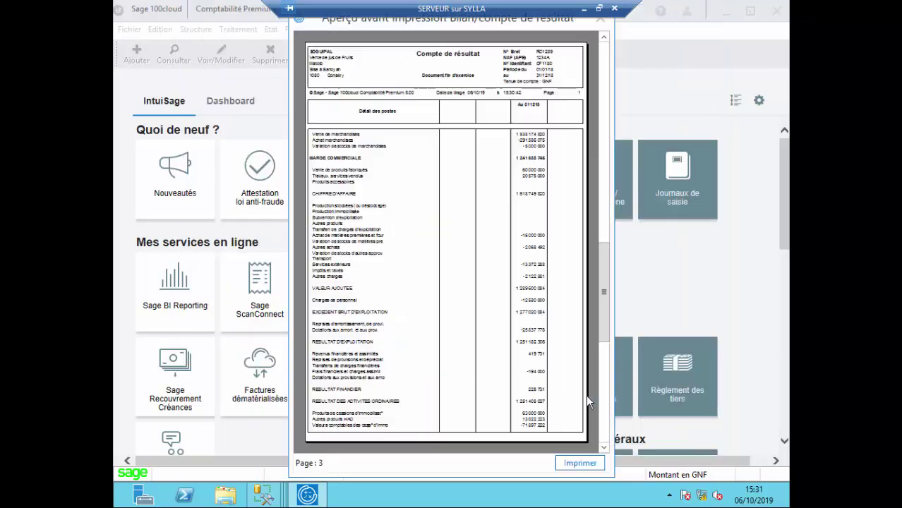
click(604, 447)
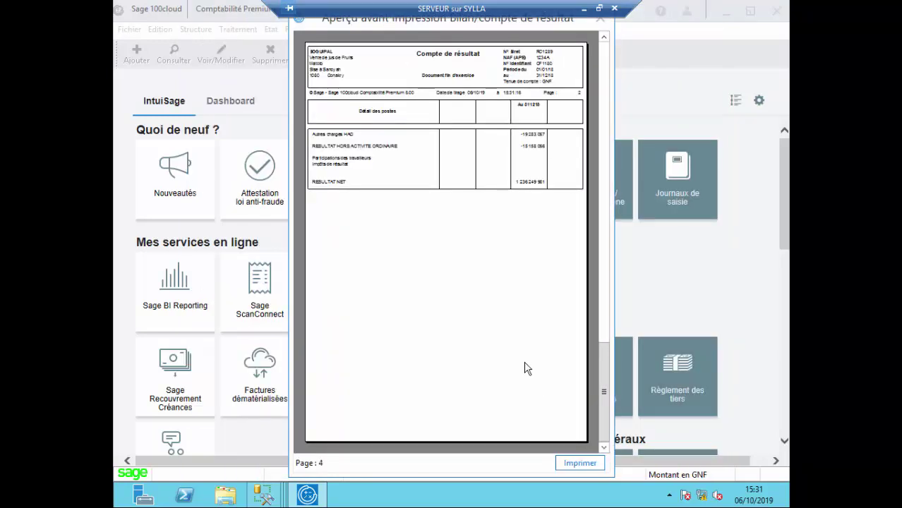
click(532, 259)
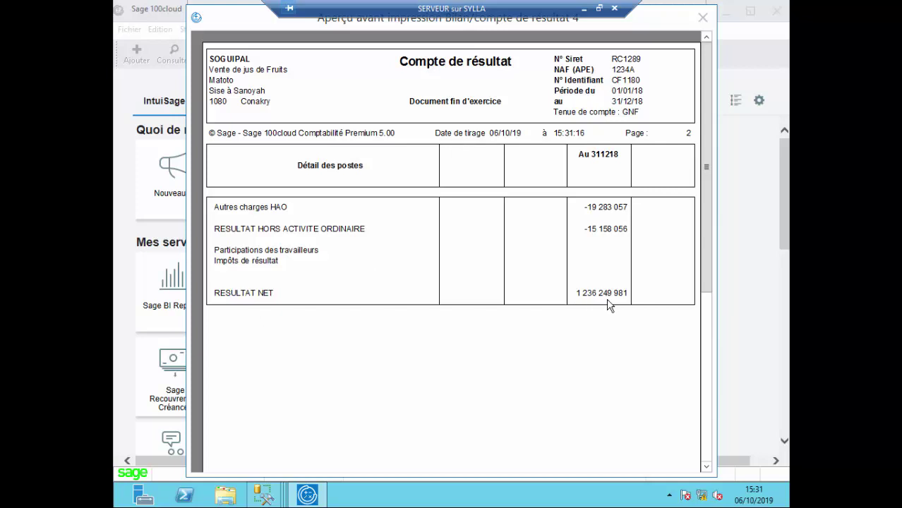
click(702, 20)
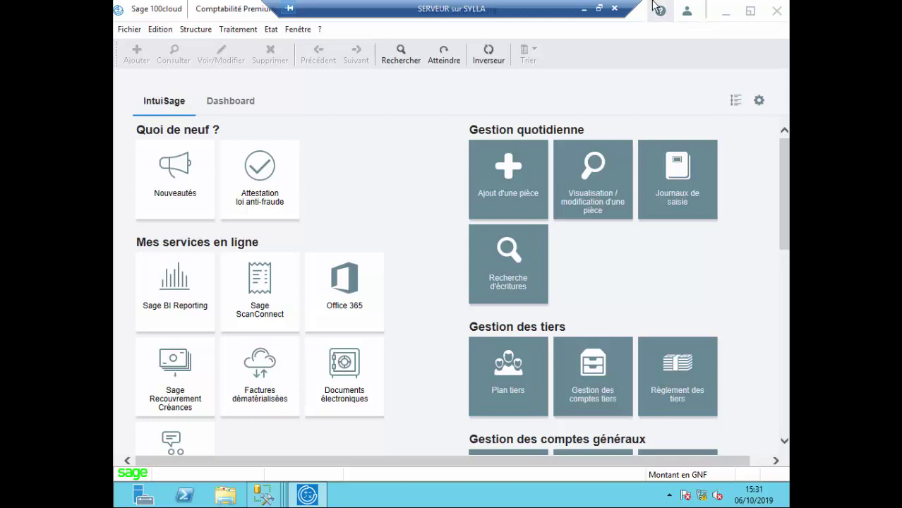
click(725, 11)
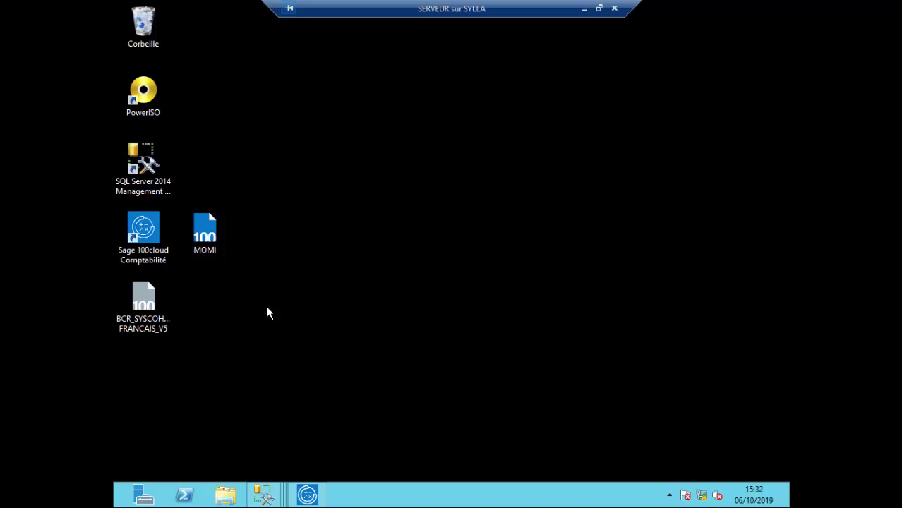
click(308, 498)
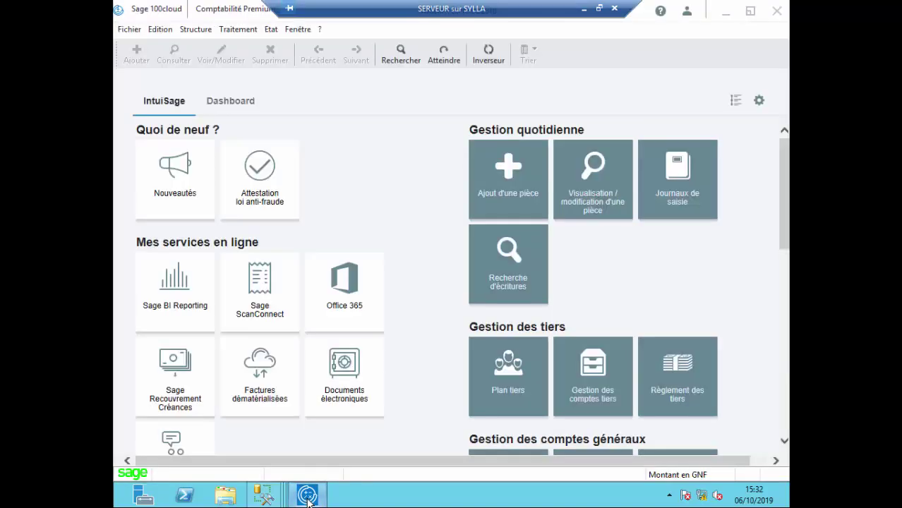
click(586, 9)
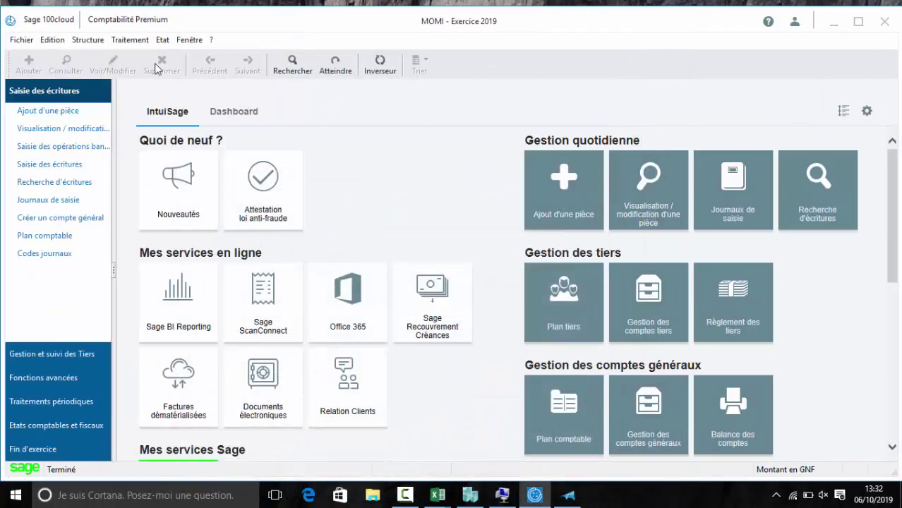
click(118, 42)
click(489, 211)
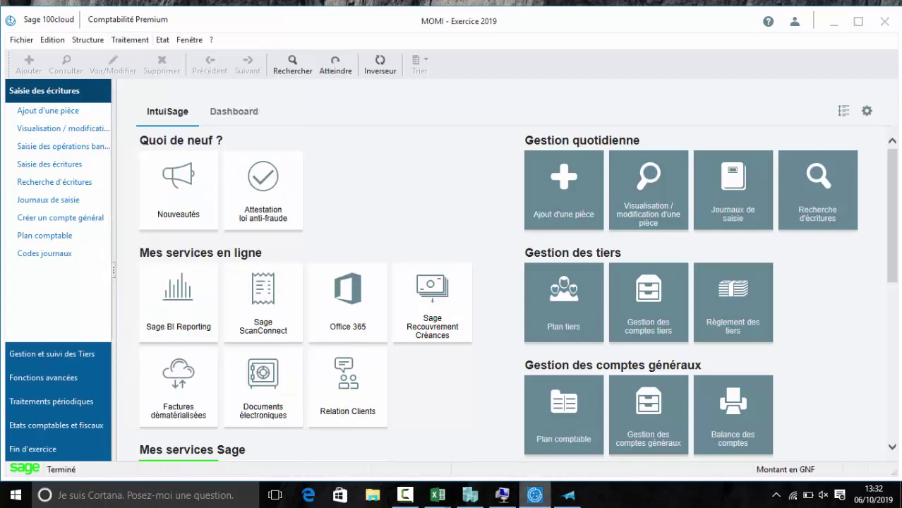
click(494, 494)
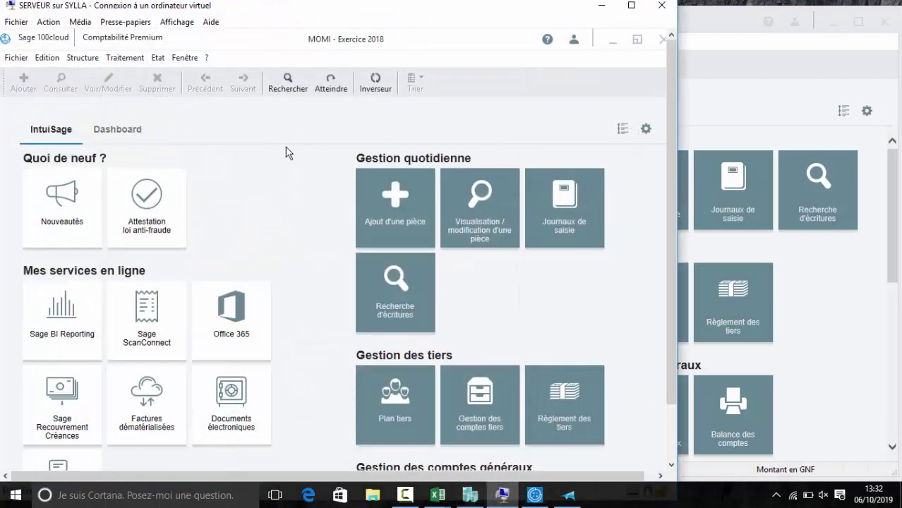
click(175, 23)
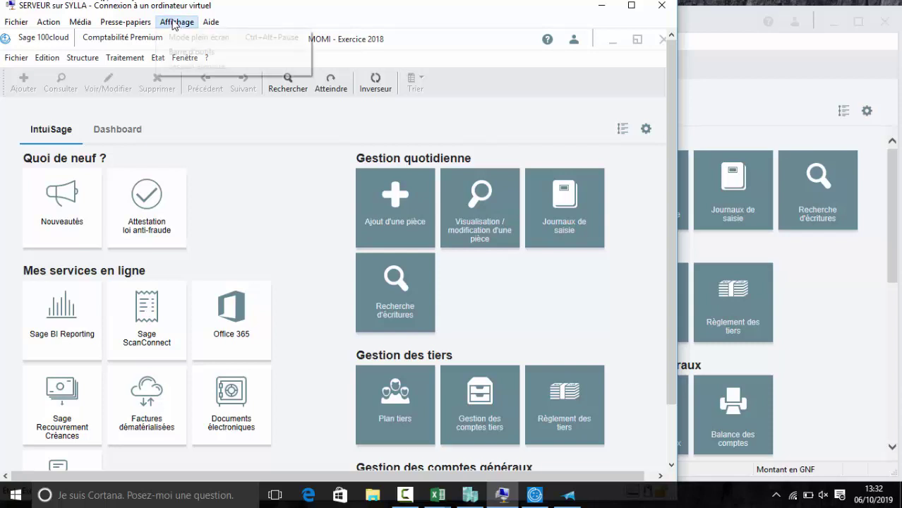
click(189, 37)
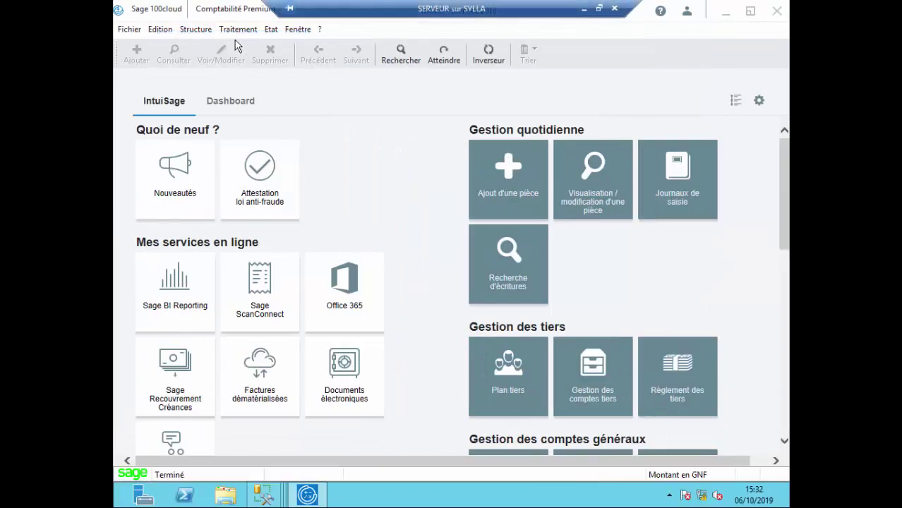
Show the Barre verticale in the server session, look at its 2018 Saisie des journaux list and close the list
click(297, 31)
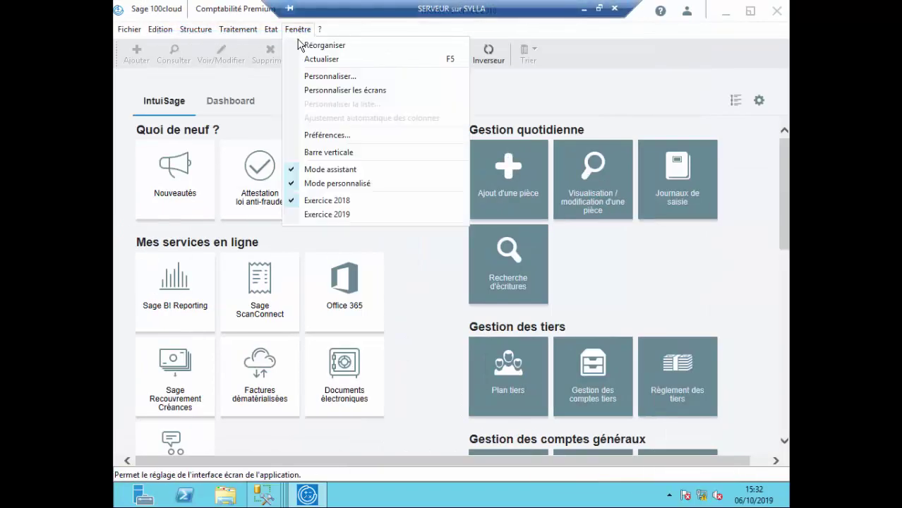
click(314, 149)
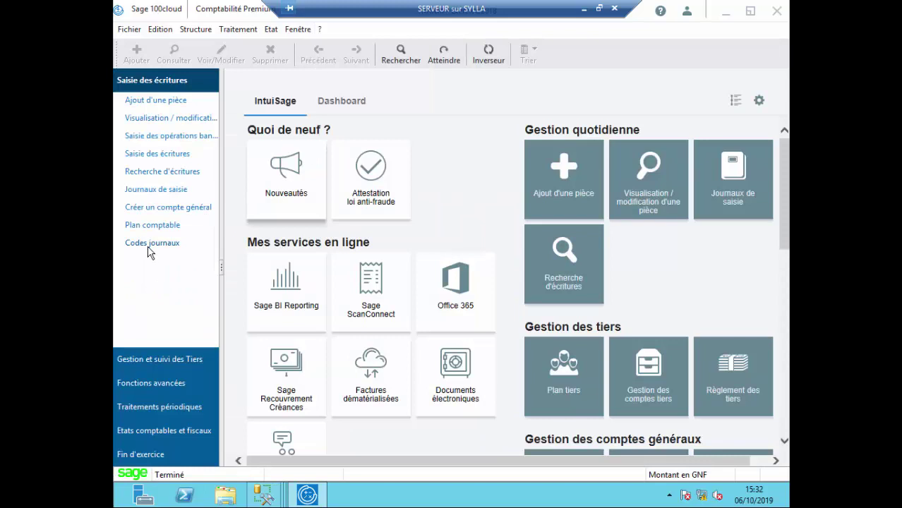
click(153, 189)
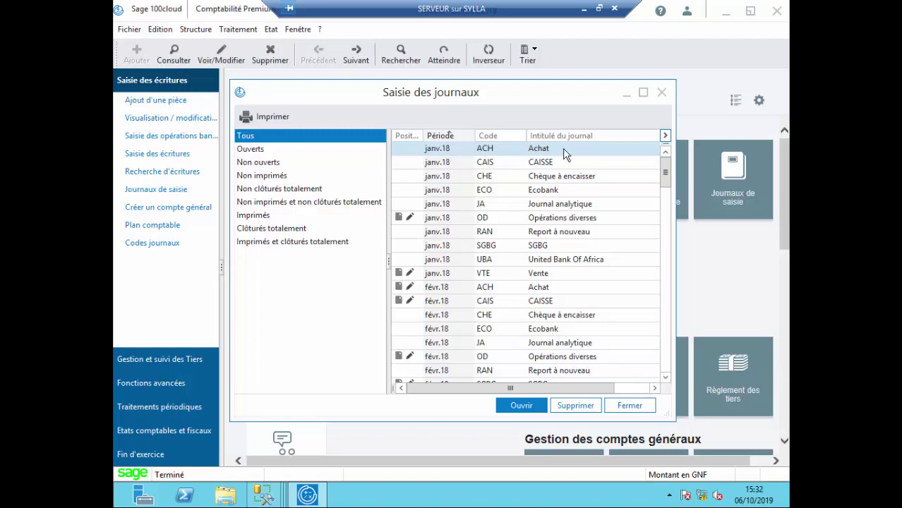
click(662, 93)
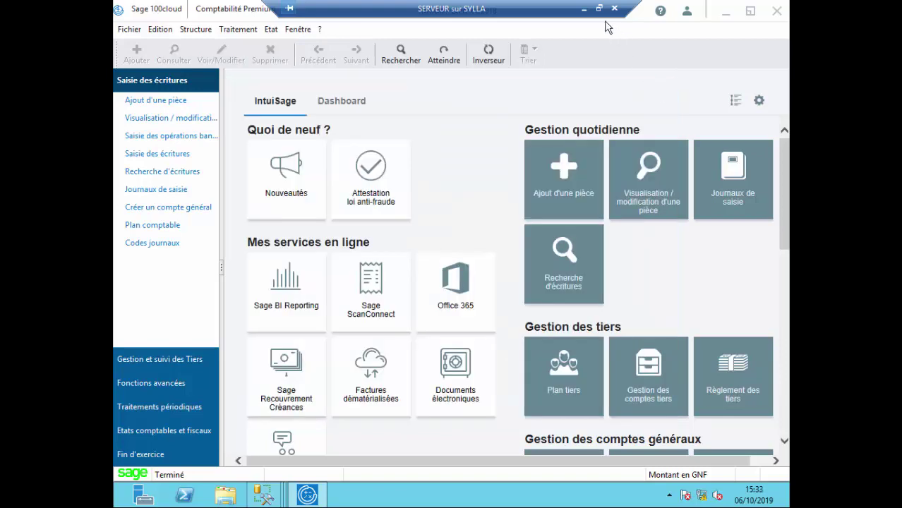
Switch to the local Sage 100cloud Comptabilité session and look through its 2019 Saisie des journaux list
click(586, 8)
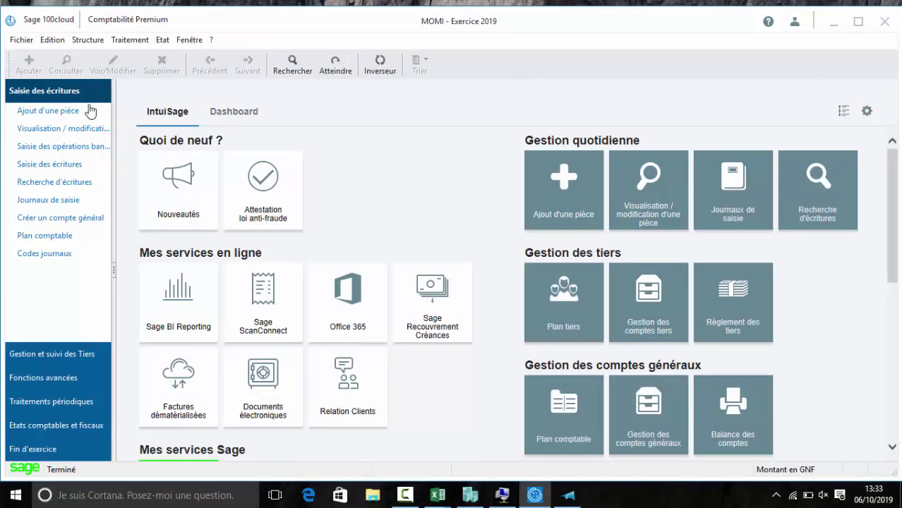
click(48, 201)
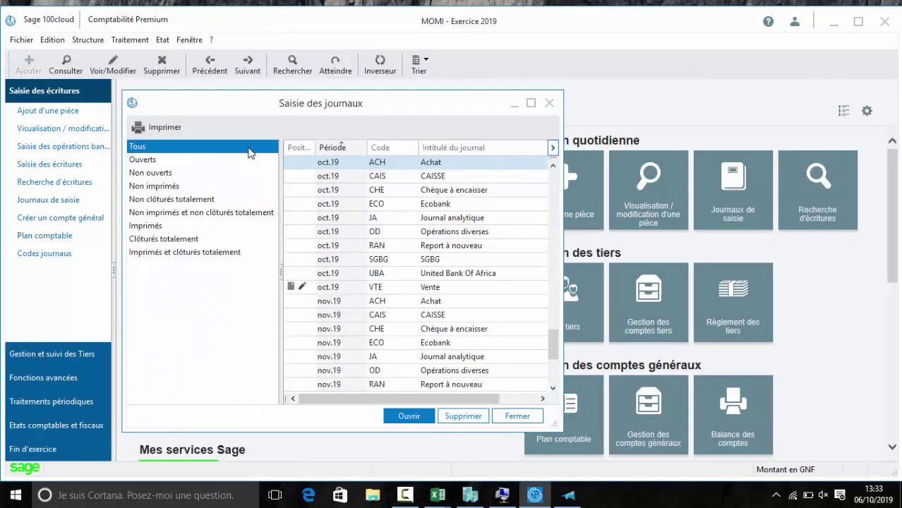
scroll(554, 173, up, 20)
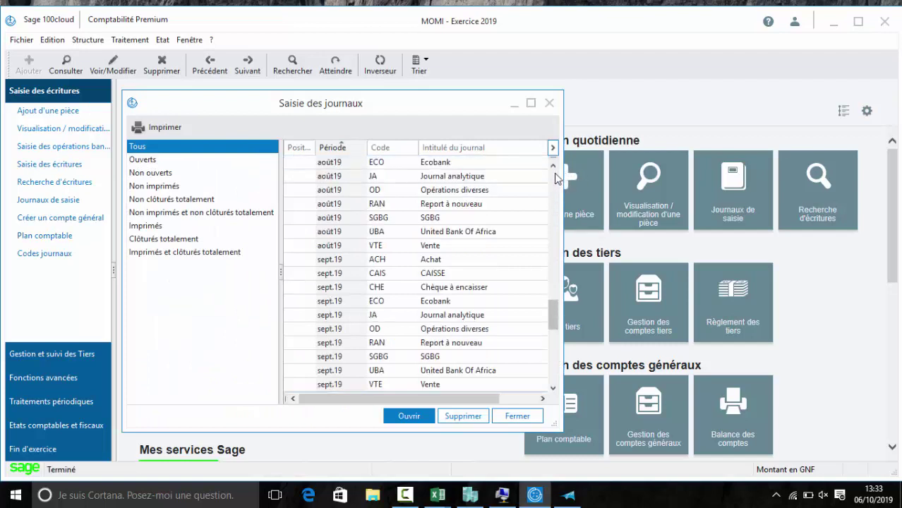
Switch the local session to Exercice 2018 and try to open the janv.18 Achat journal
click(189, 39)
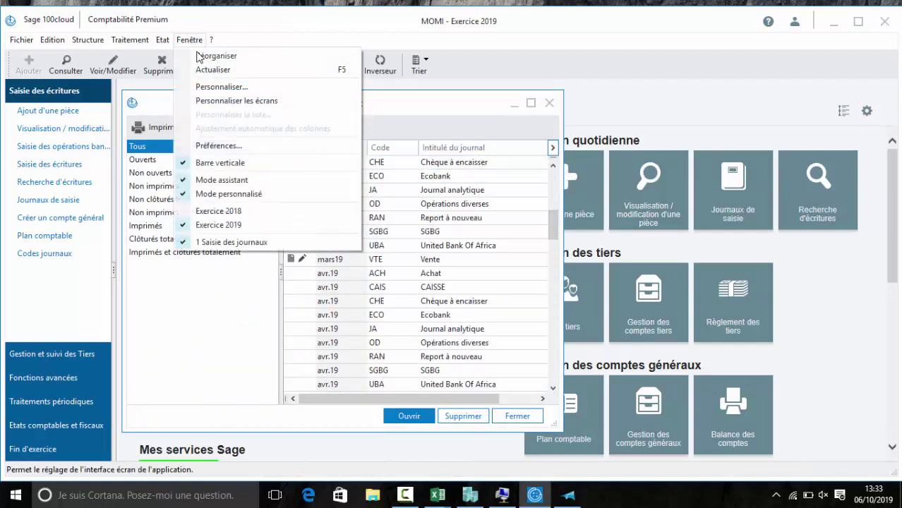
click(219, 210)
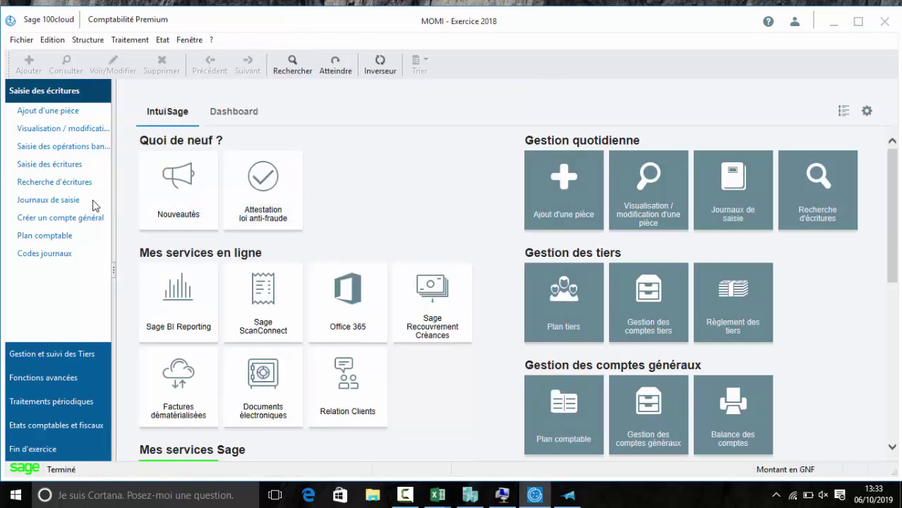
click(52, 199)
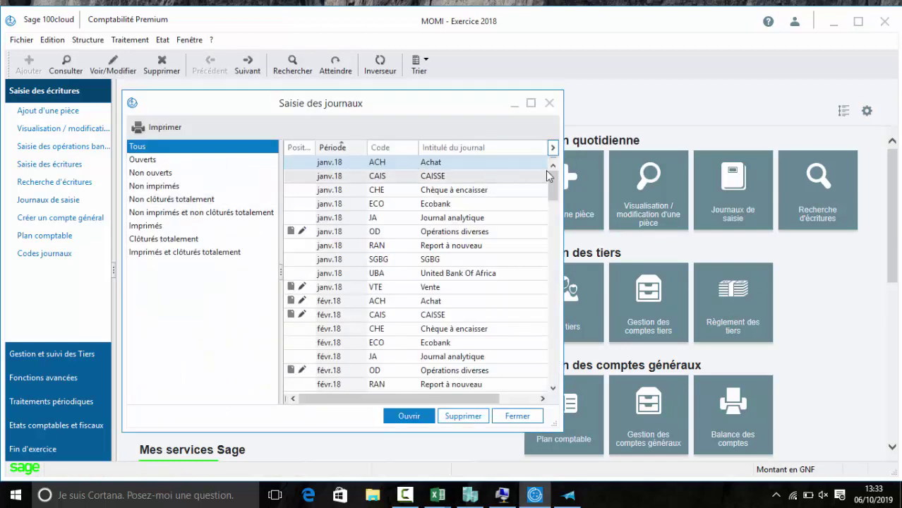
double_click(381, 168)
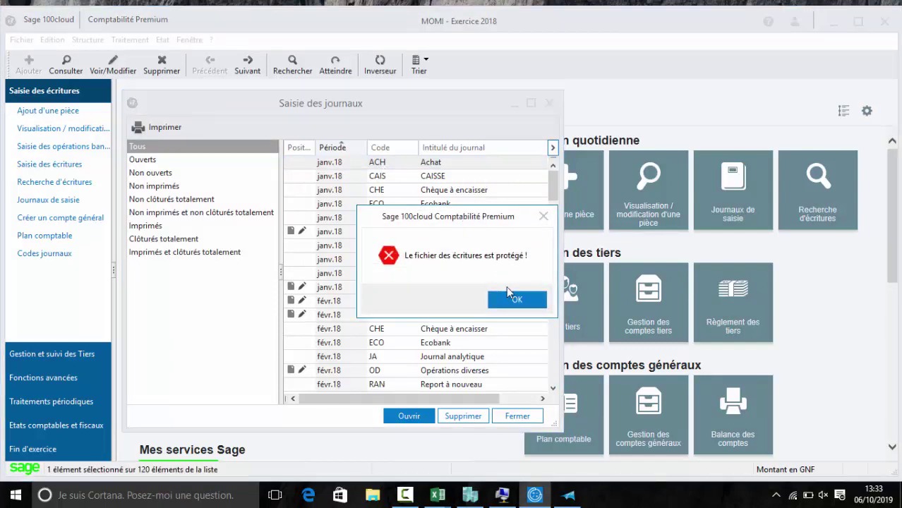
click(518, 299)
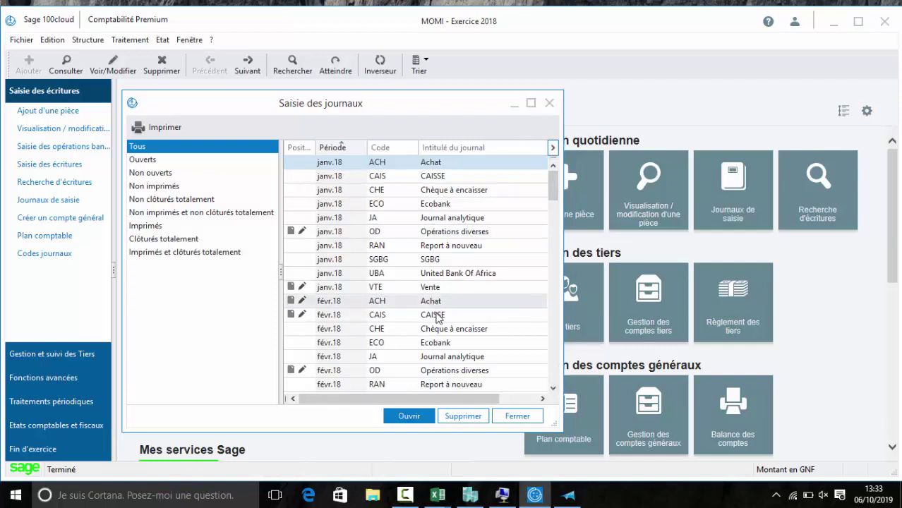
View the entries of the janv.18 Vente journal, close it and look through the journal list to déc.18
double_click(381, 287)
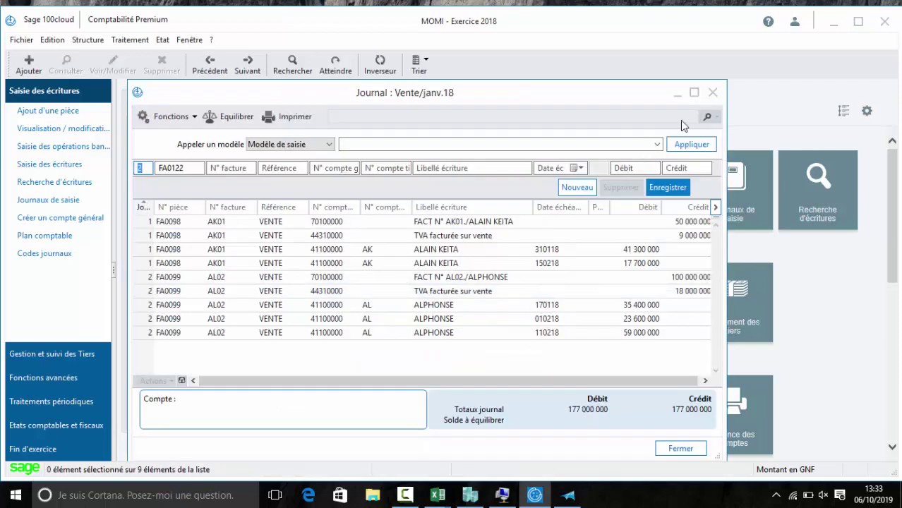
click(712, 93)
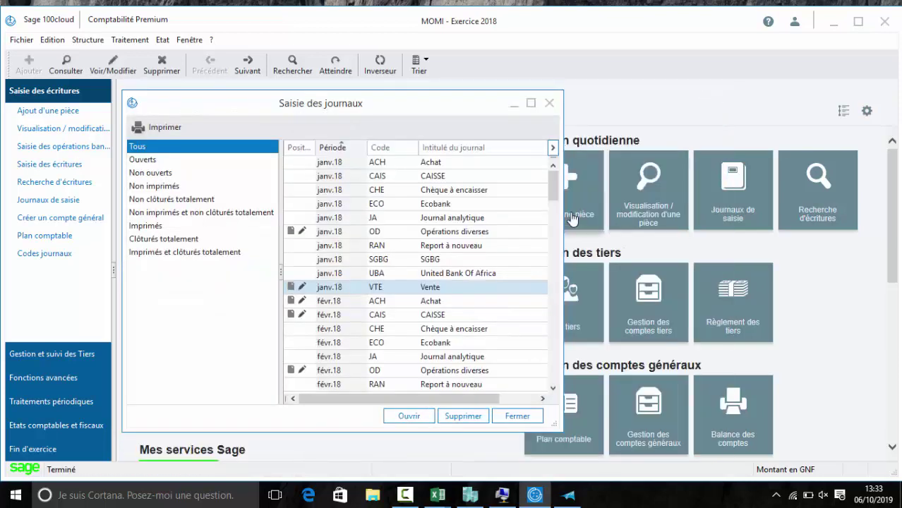
click(554, 372)
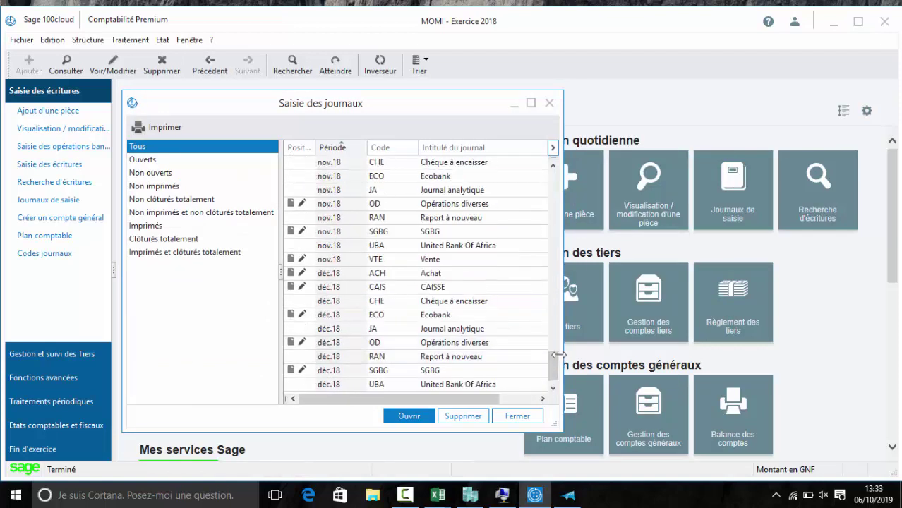
drag(557, 326, 554, 318)
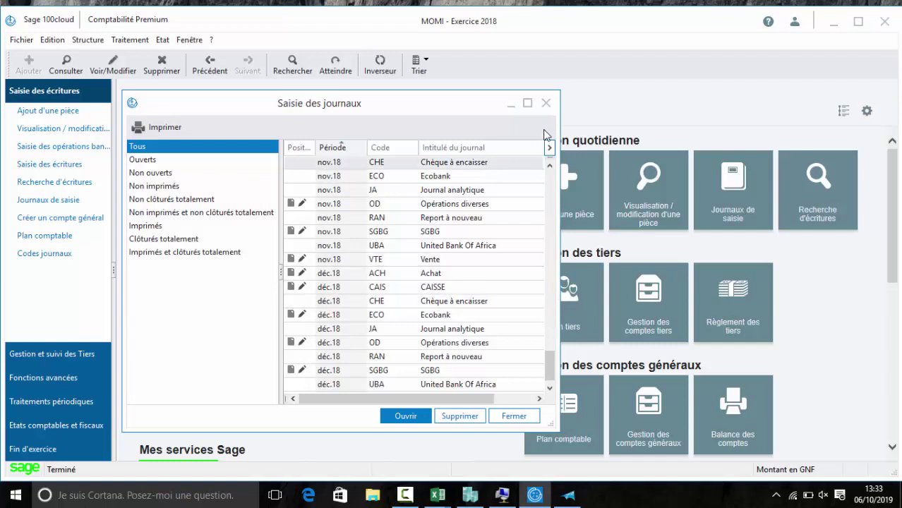
Close the 2018 journal list and switch the local session back to Exercice 2019
click(547, 103)
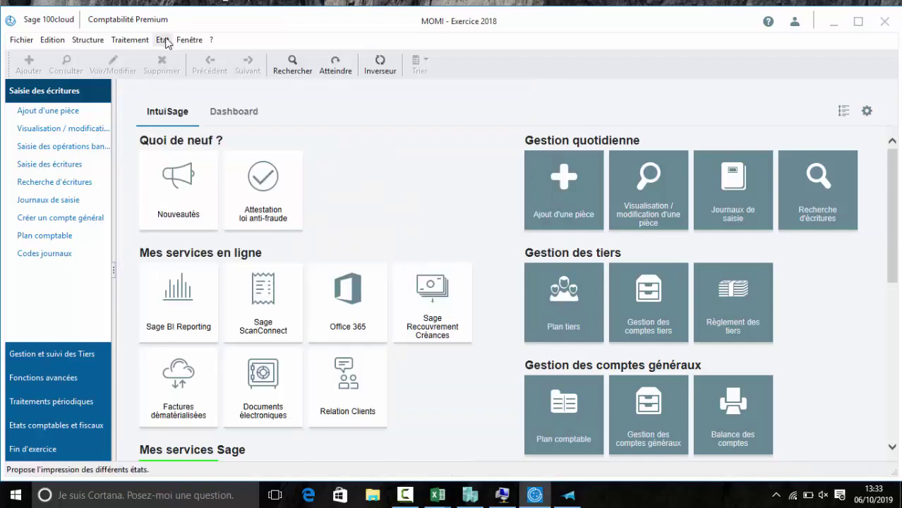
click(188, 40)
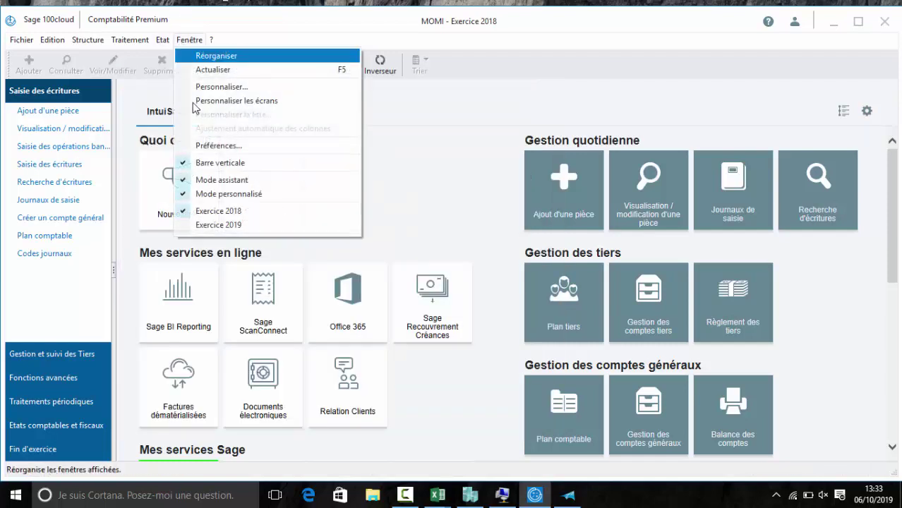
click(215, 226)
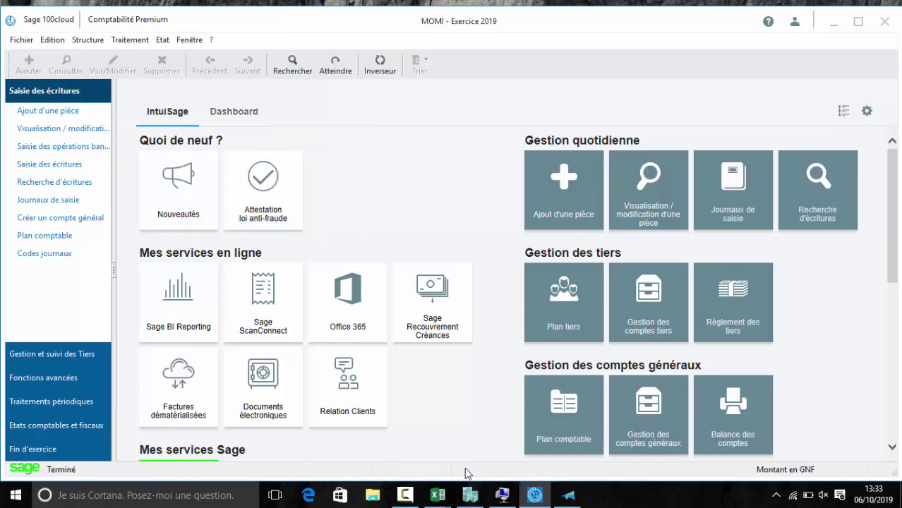
Return to the server session in full screen, switch it to Exercice 2019 and display its journal list from janv.19
click(502, 495)
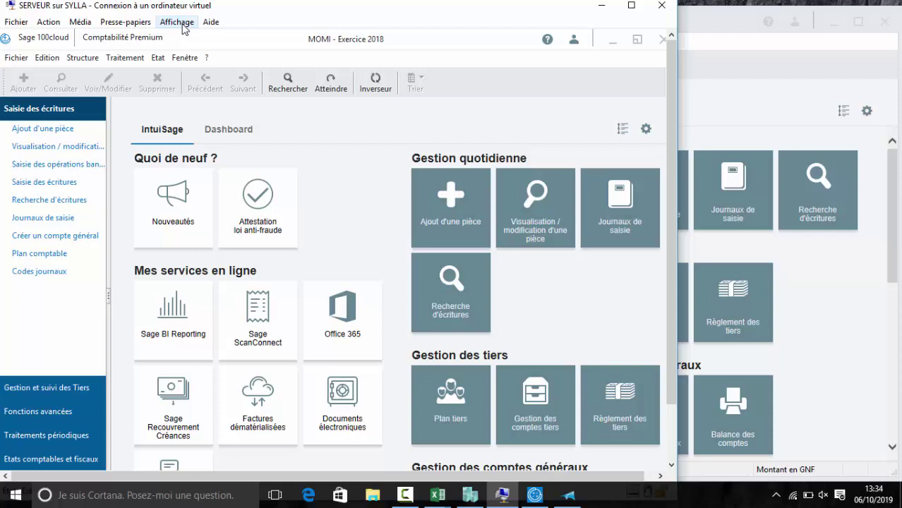
click(181, 24)
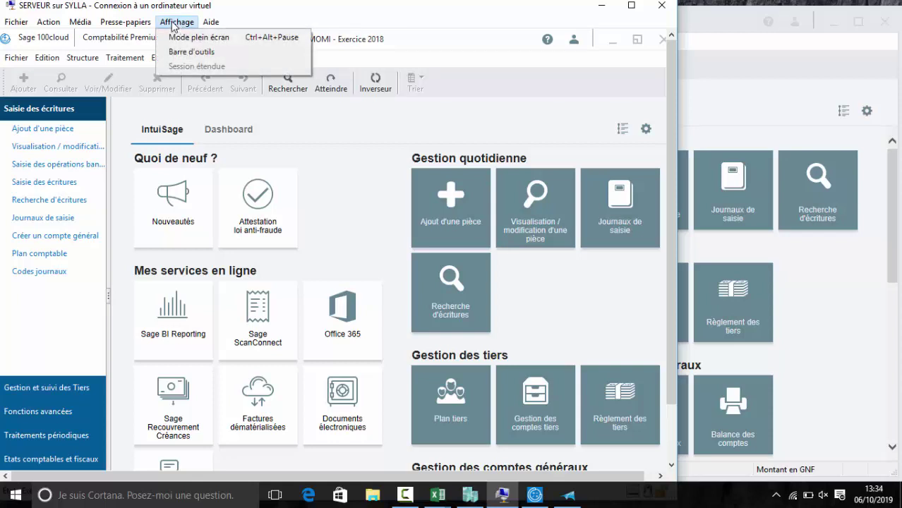
click(189, 34)
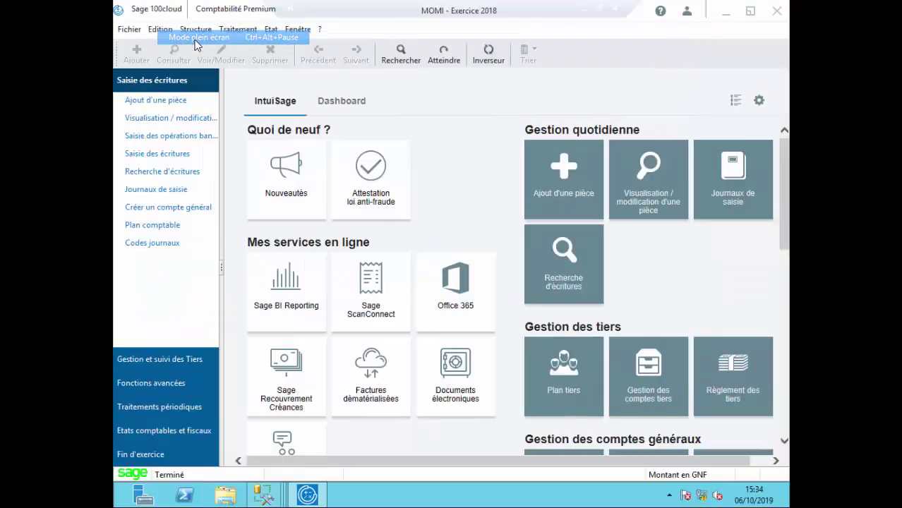
click(297, 29)
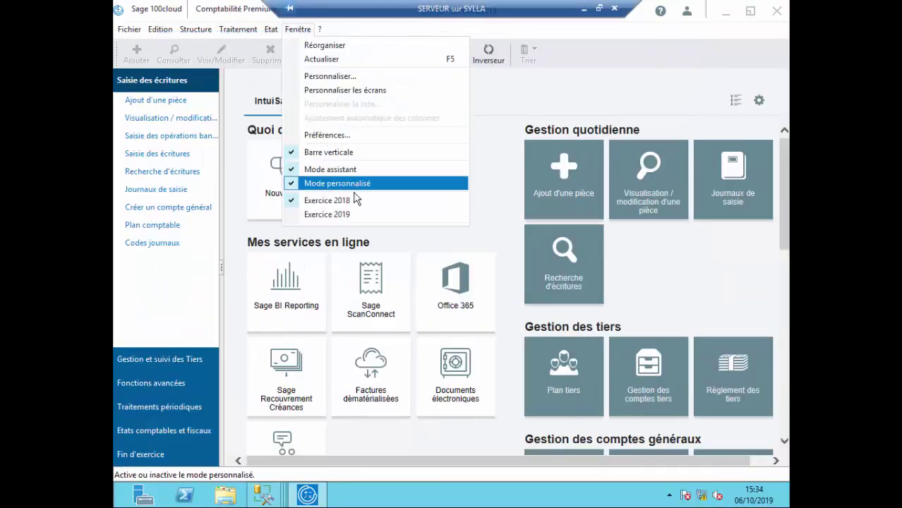
click(350, 213)
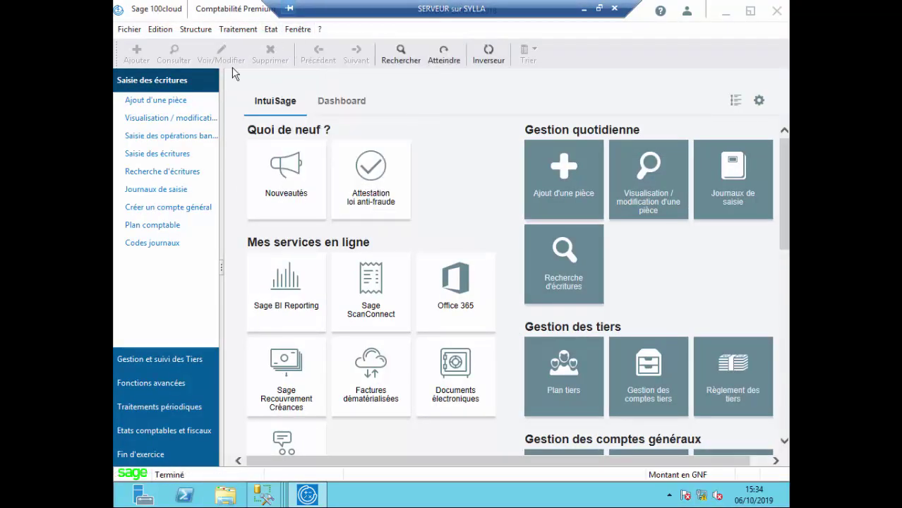
click(174, 190)
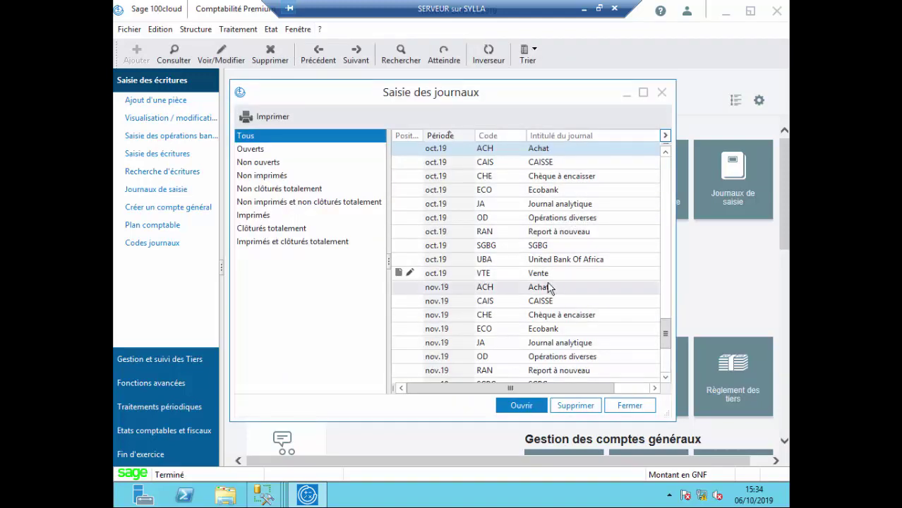
click(666, 168)
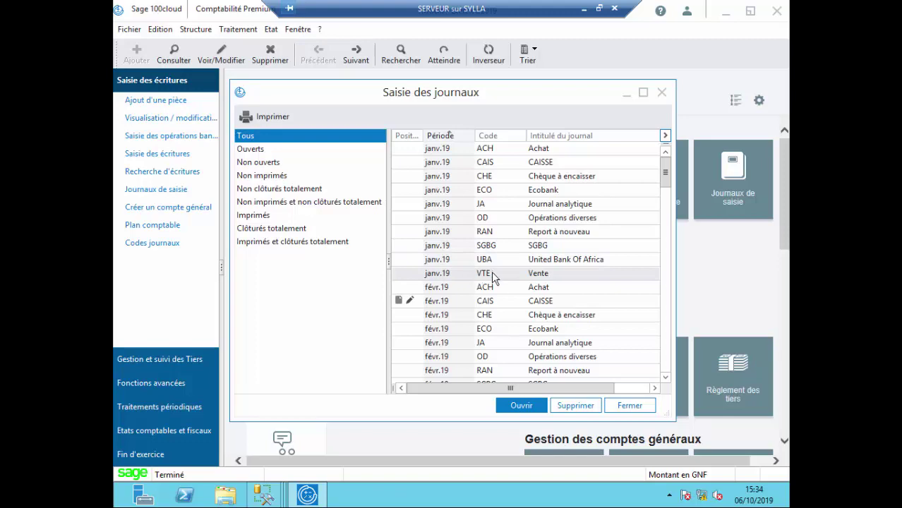
Switch back to the local Sage session and open the janv.19 Vente journal in a maximized window
click(582, 8)
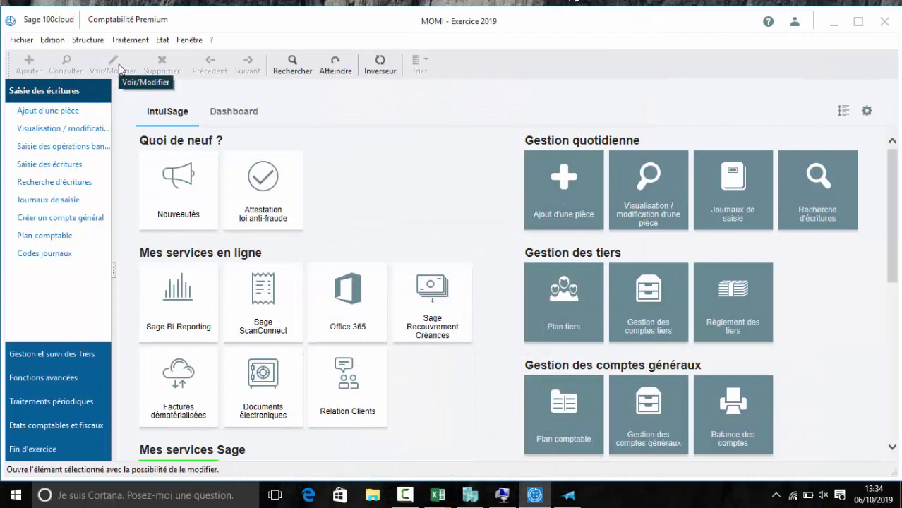
click(47, 201)
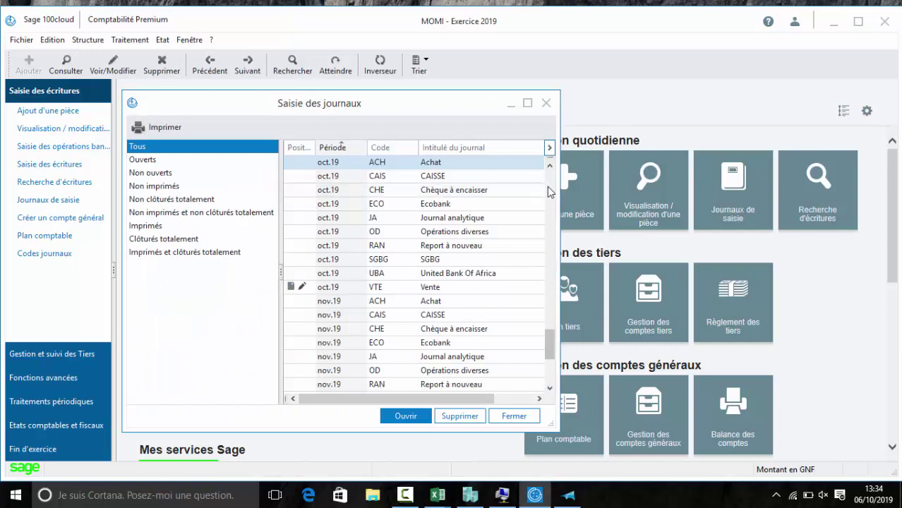
scroll(549, 189, up, 20)
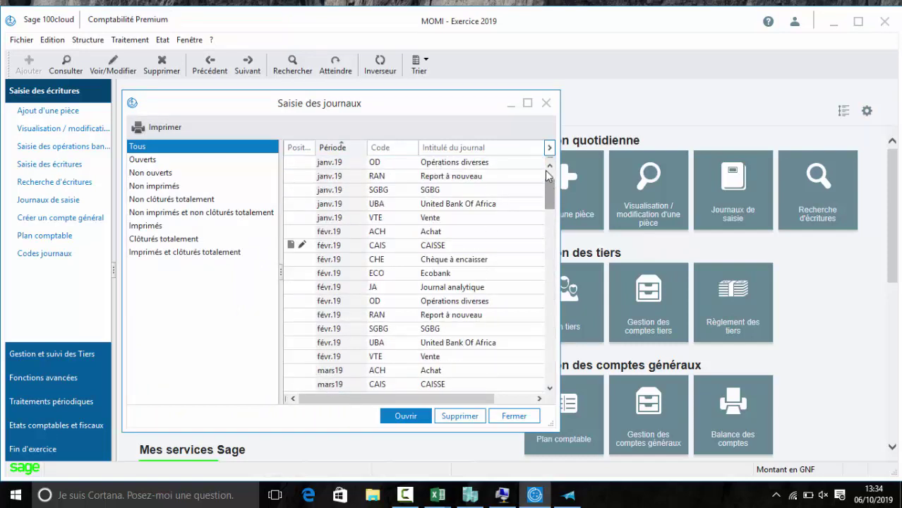
scroll(551, 175, up, 2)
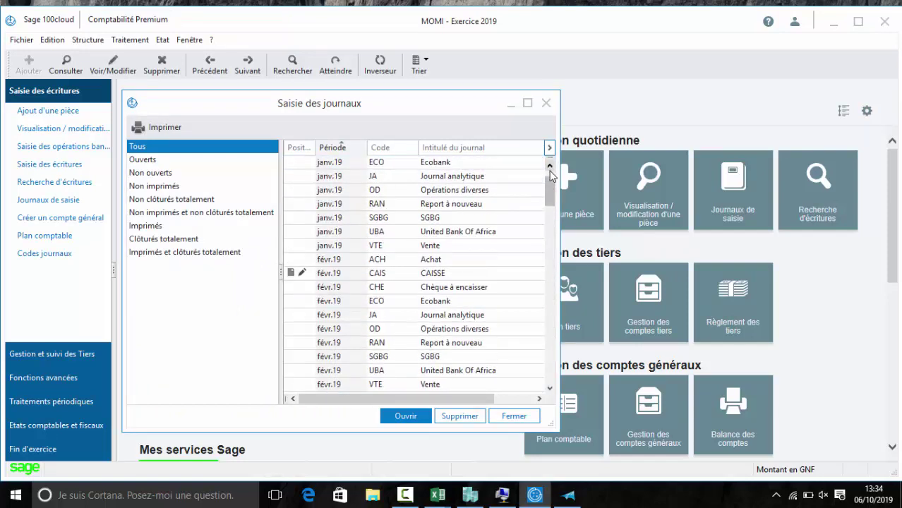
double_click(436, 246)
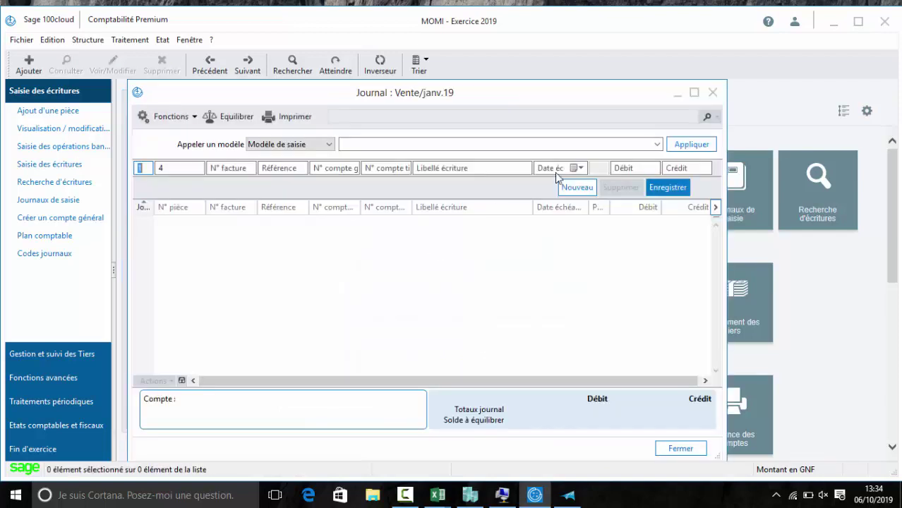
click(694, 92)
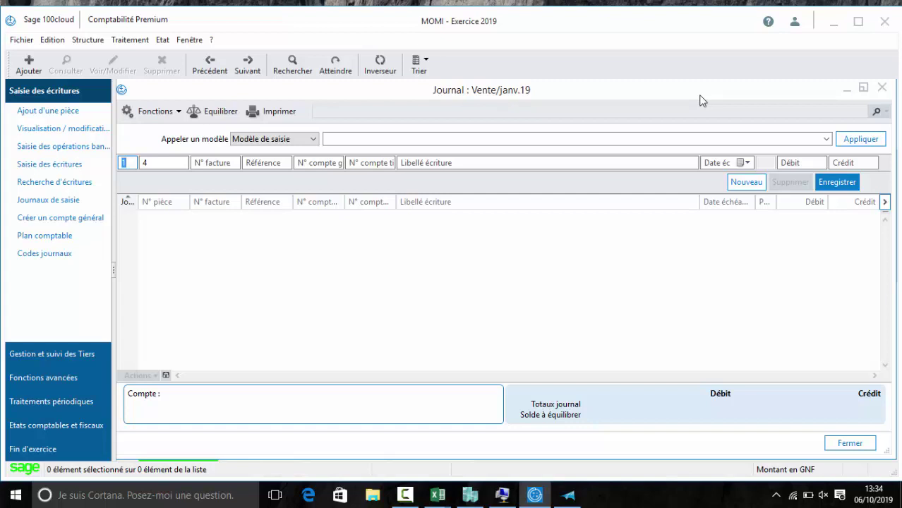
Record a line for pièce 4 on account 60100000 with libellé BNBNBNBVBV and a debit of 200 000
key(Tab)
key(Tab)
key(Tab)
key(Tab)
text(601)
key(Tab)
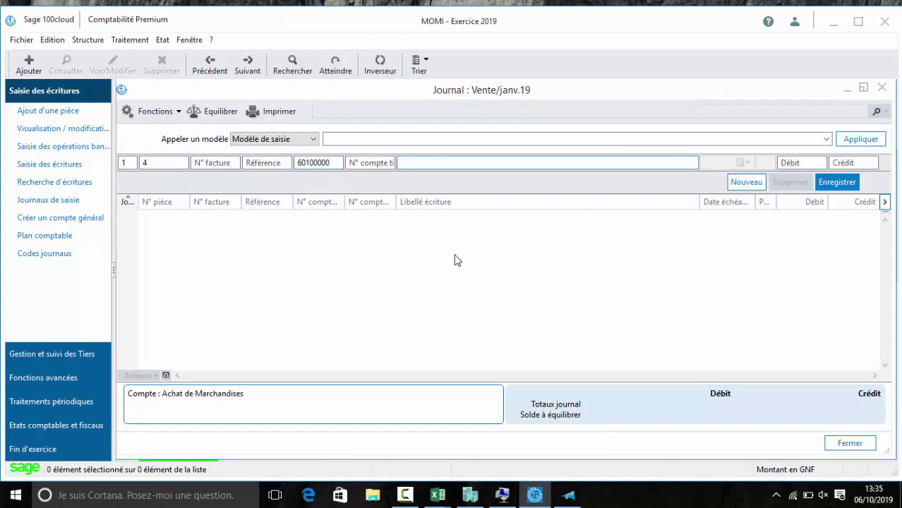
text(BNBNBNBVBV)
key(Tab)
text(20)
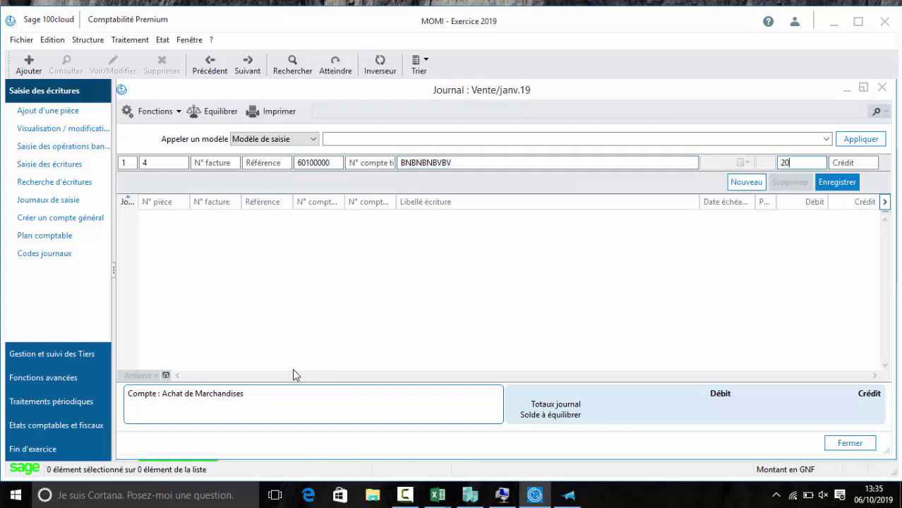
text(0 000)
key(Return)
Validate the 200 000 debit line of pièce 4 and go to the third-party account of the next line
key(Tab)
key(Tab)
key(Tab)
key(Tab)
key(Tab)
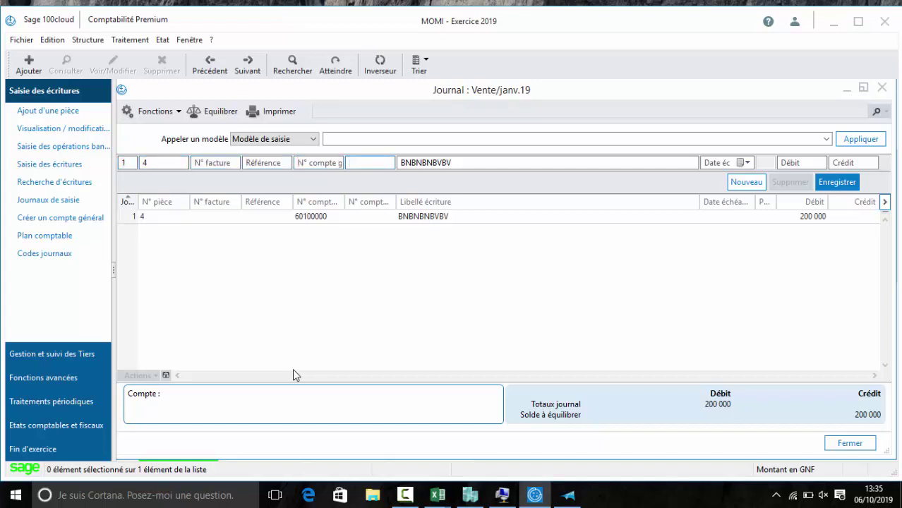
Assign the client third-party account EL (ELECTROMATIC GUINÉE) to the second line of pièce 4
text(4)
key(Tab)
double_click(387, 297)
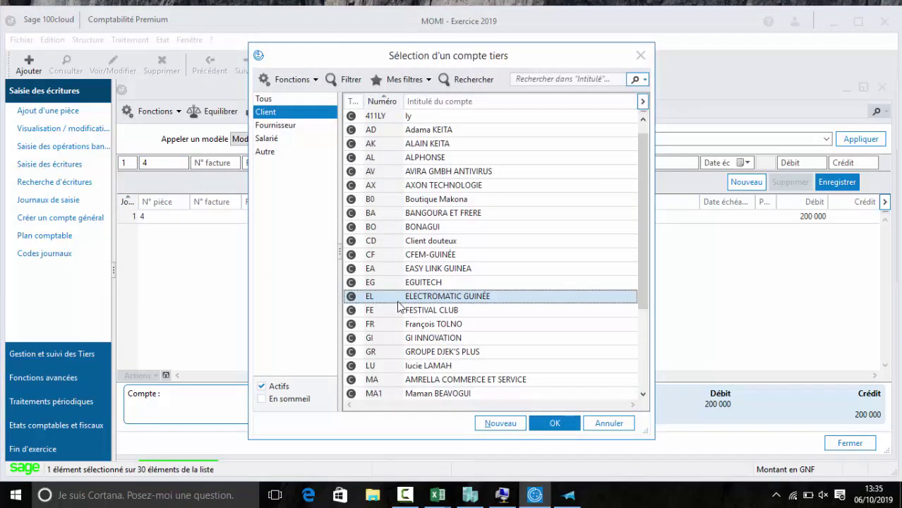
Clear the line's general account and assign the supplier AGR (AGROFRUIT), accepting the use of account 40100000 in the Vente journal
click(344, 162)
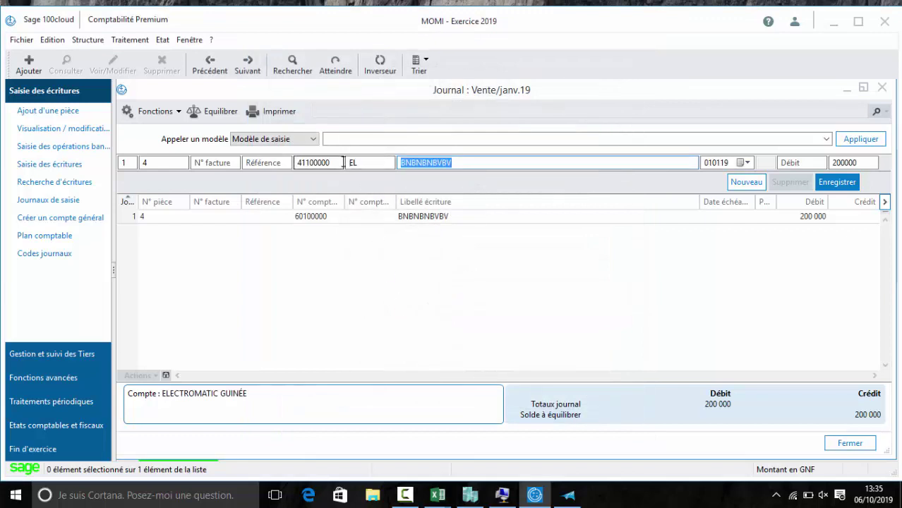
key(BackSpace)
key(BackSpace)
key(BackSpace)
key(BackSpace)
key(BackSpace)
key(BackSpace)
key(BackSpace)
key(BackSpace)
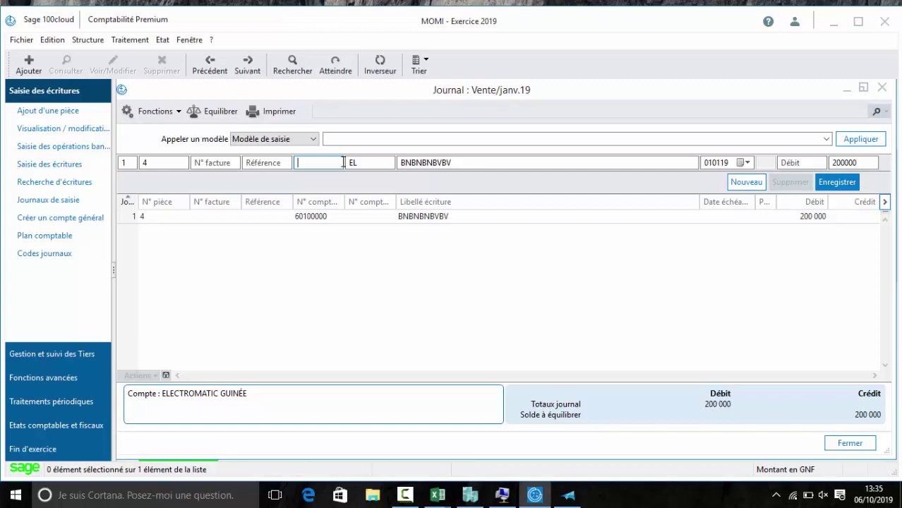
key(Tab)
text(4)
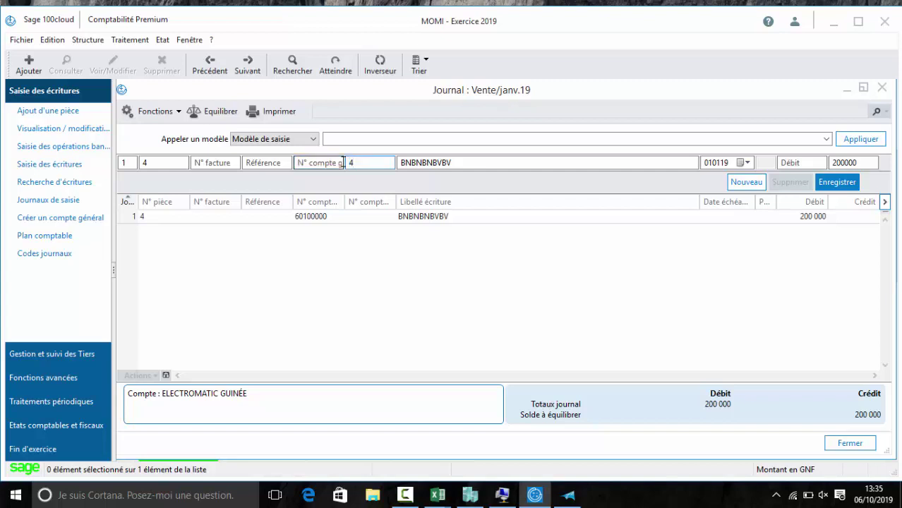
key(Tab)
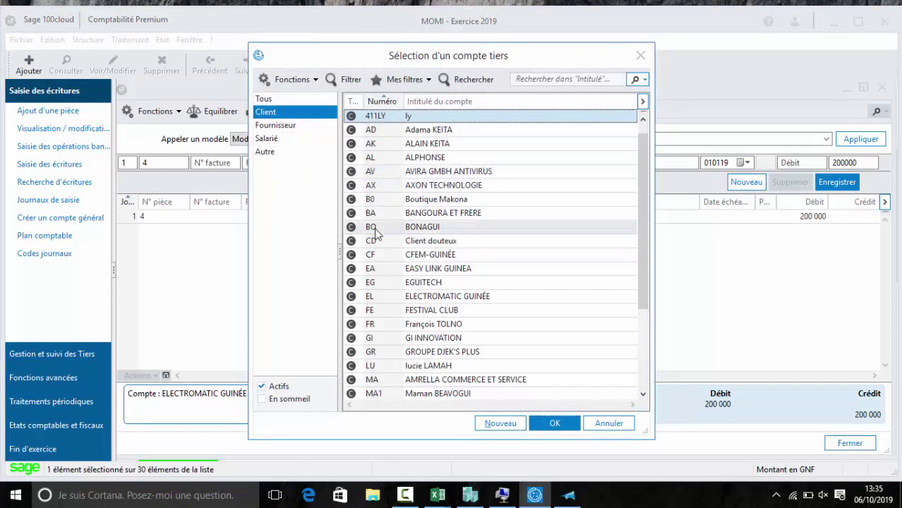
click(279, 125)
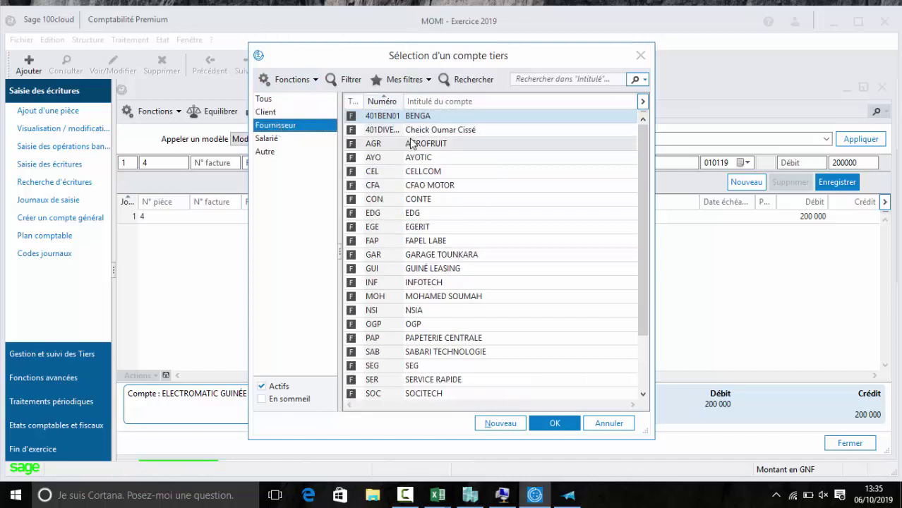
double_click(411, 143)
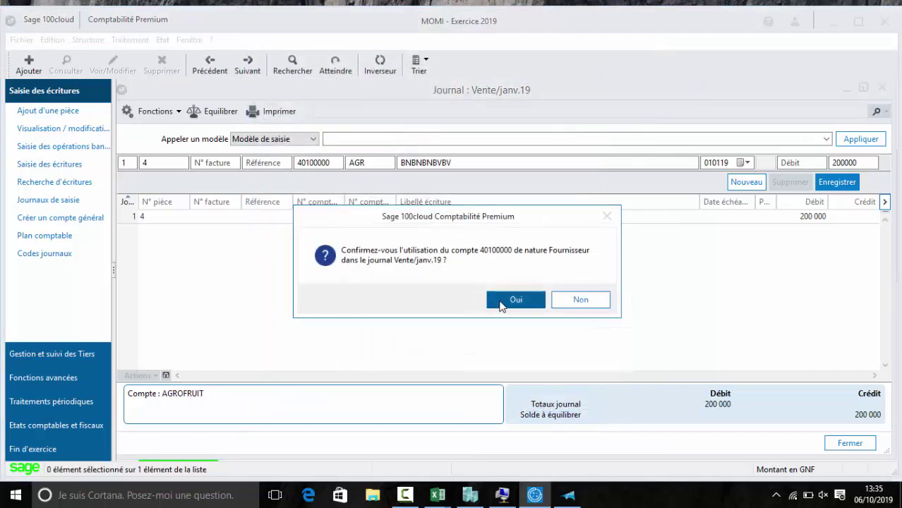
click(514, 300)
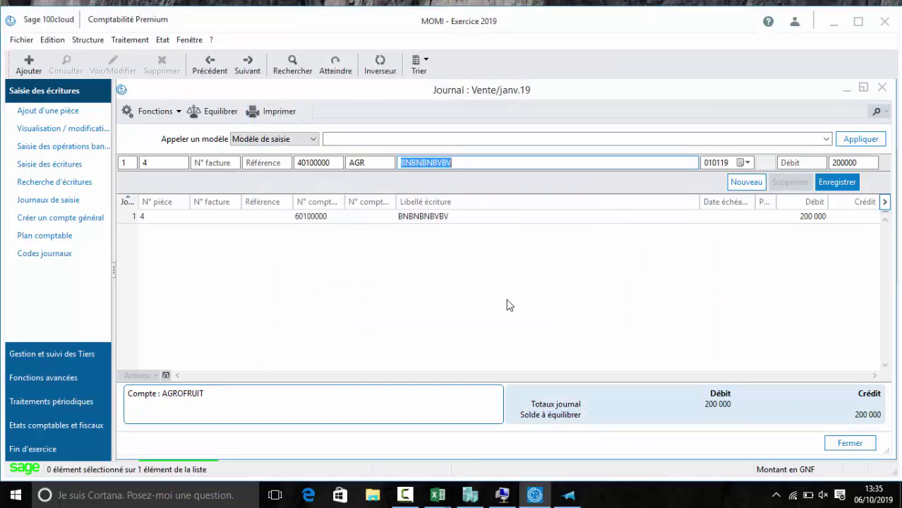
Record the AGR line with a credit of 200000, and close the Vente journal and the journal list
key(Tab)
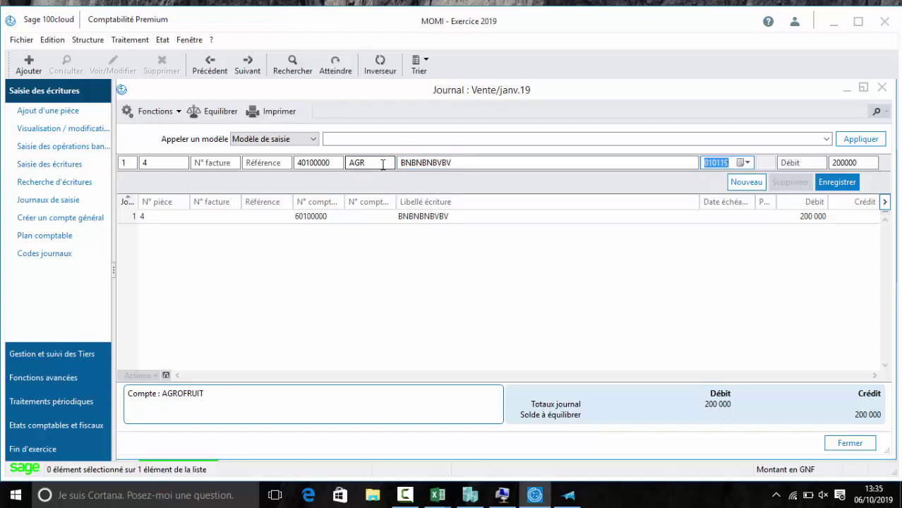
key(Tab)
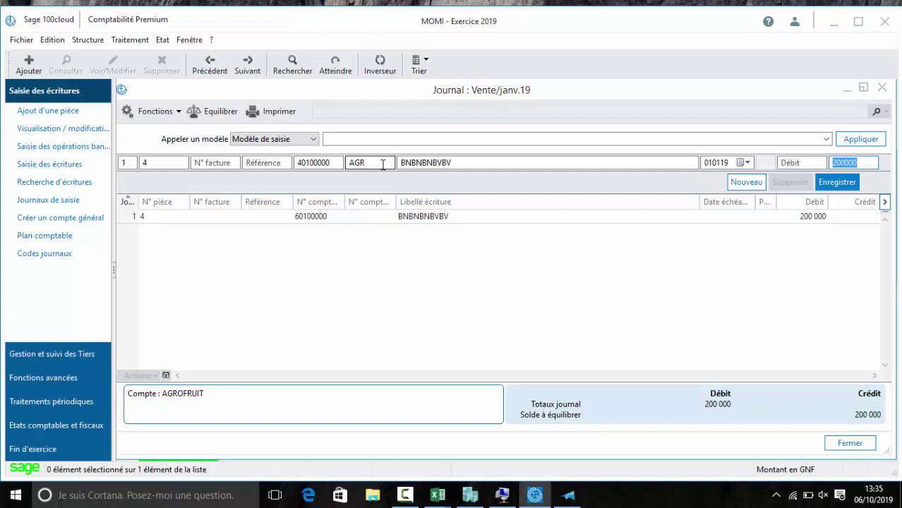
key(Return)
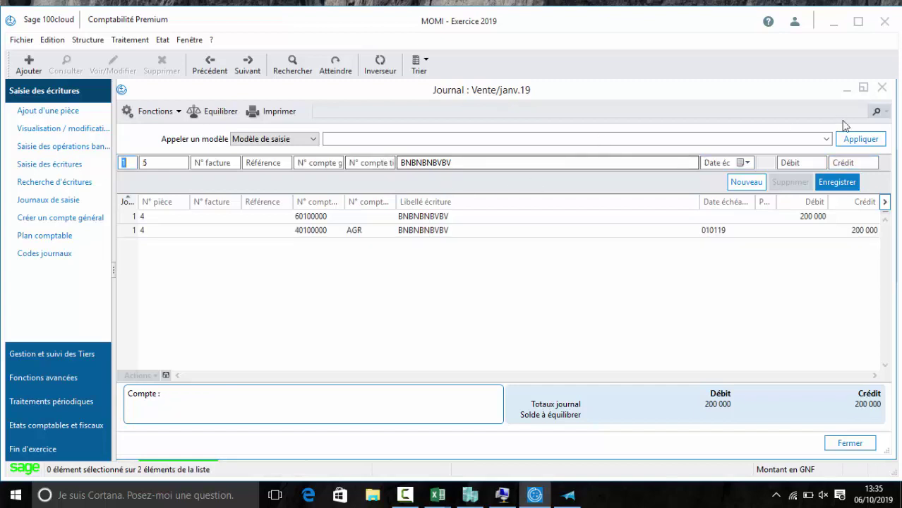
click(881, 87)
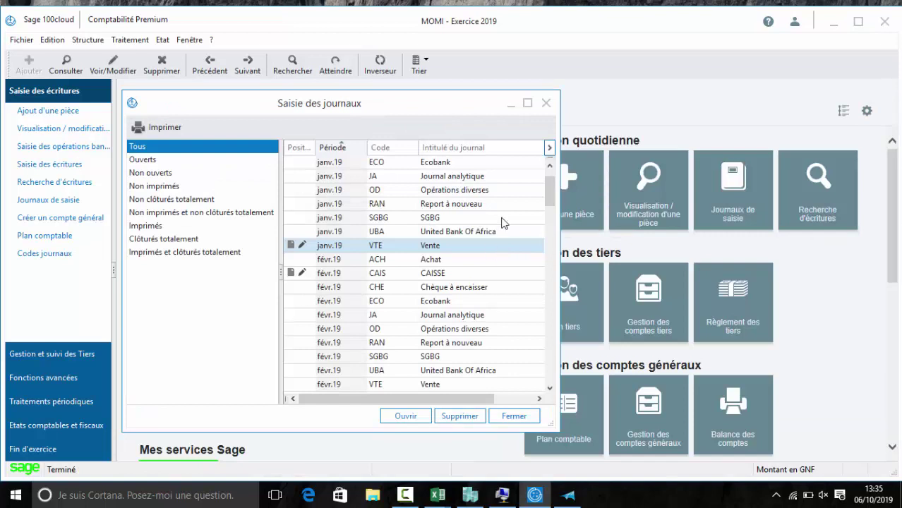
click(547, 103)
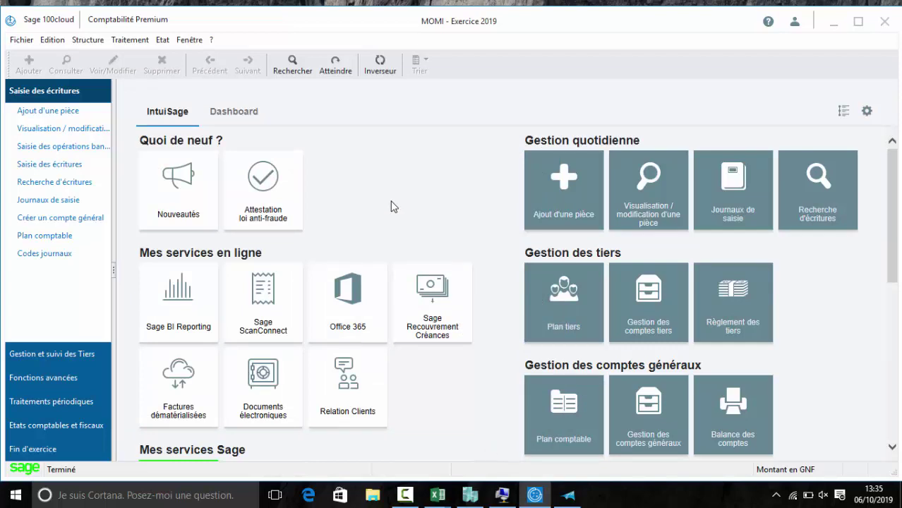
Switch to the SERVEUR virtual machine session, open the janv.19 Vente journal and show the session in full screen
click(502, 496)
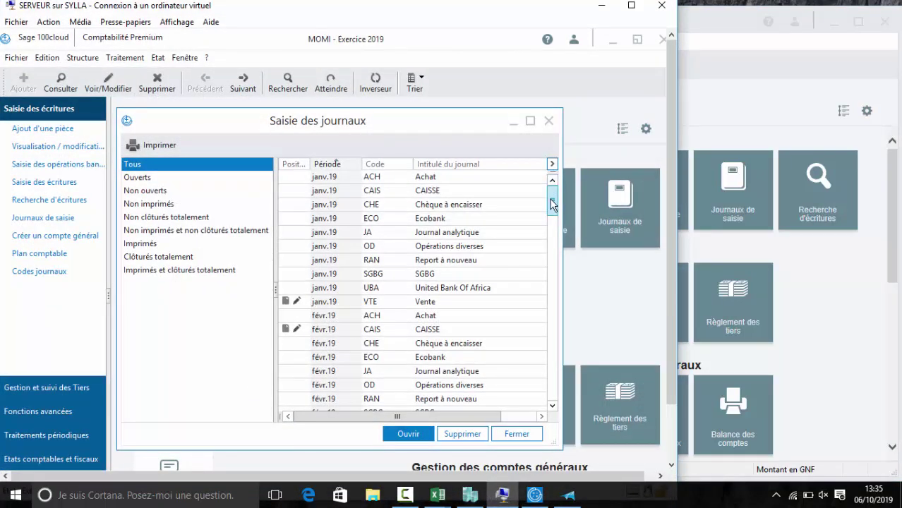
drag(552, 205, 550, 185)
double_click(381, 302)
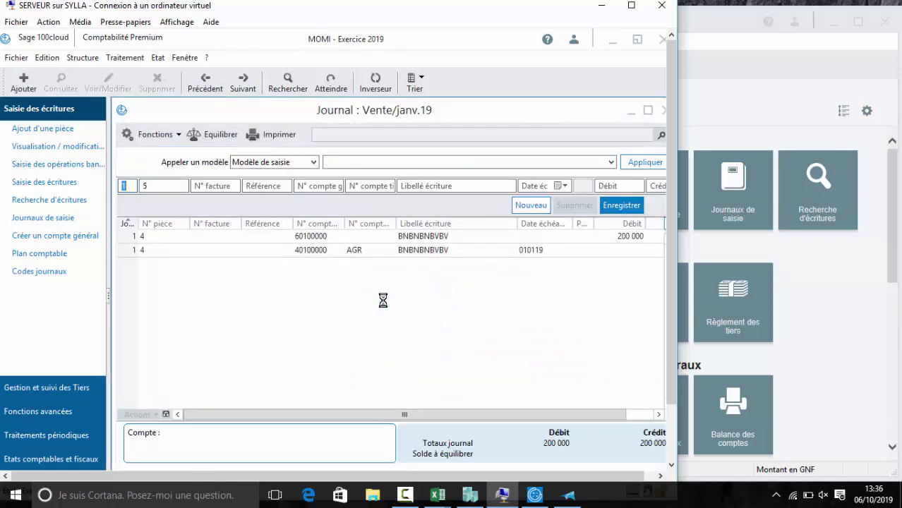
click(176, 22)
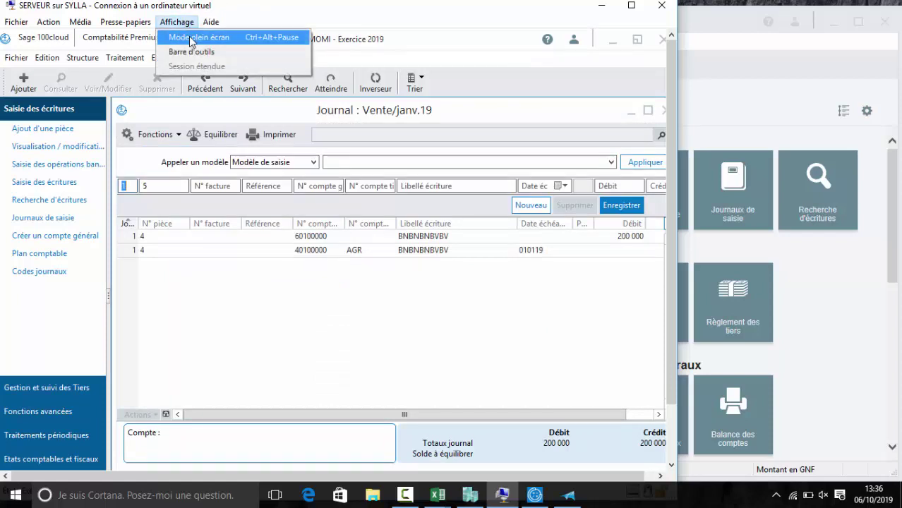
click(190, 38)
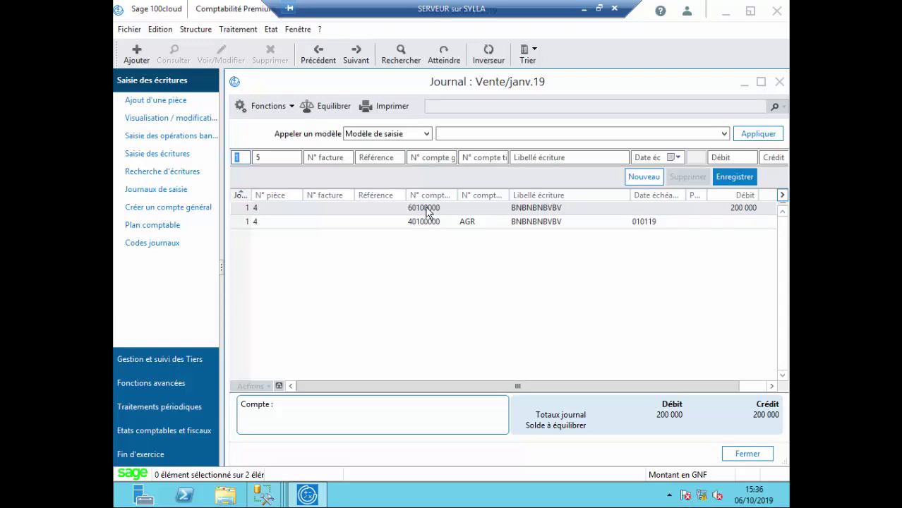
Change the general account of the 200 000 debit line to 60200000 and save the line
click(425, 210)
click(446, 157)
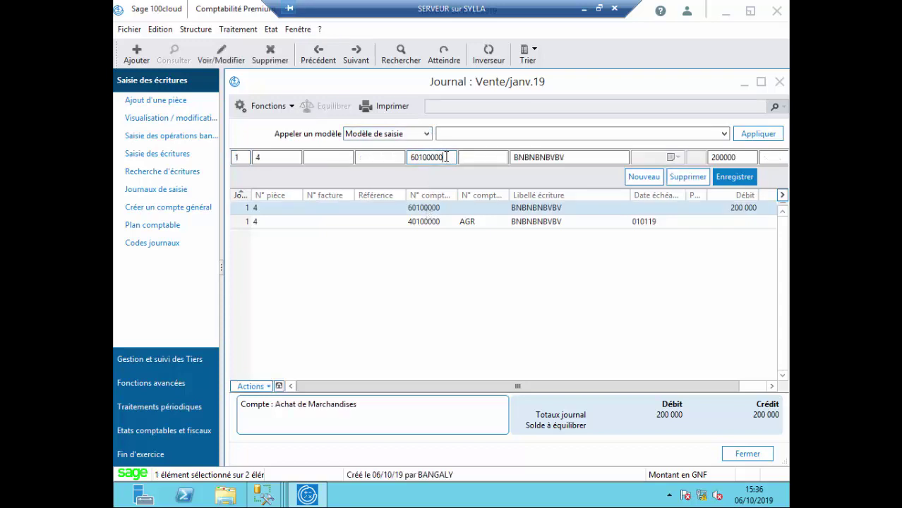
key(BackSpace)
key(BackSpace)
key(BackSpace)
key(BackSpace)
key(BackSpace)
key(BackSpace)
text(2)
key(Tab)
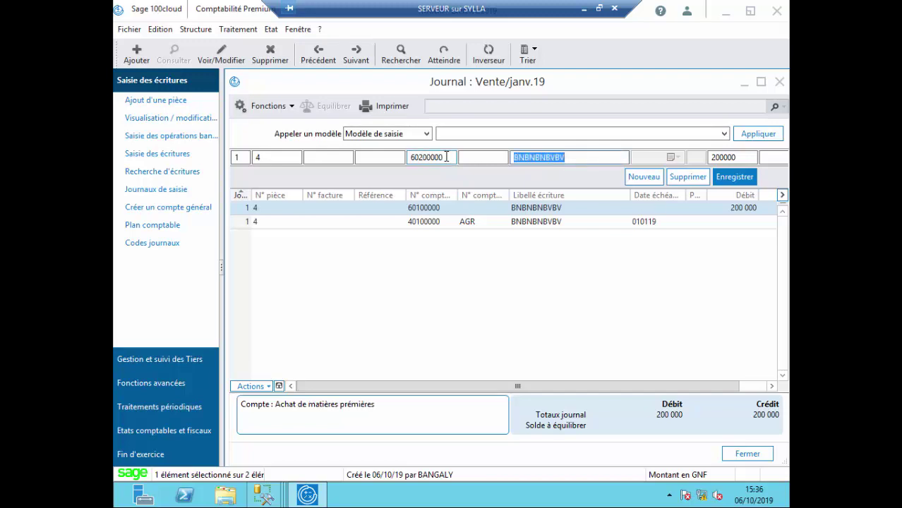
key(Return)
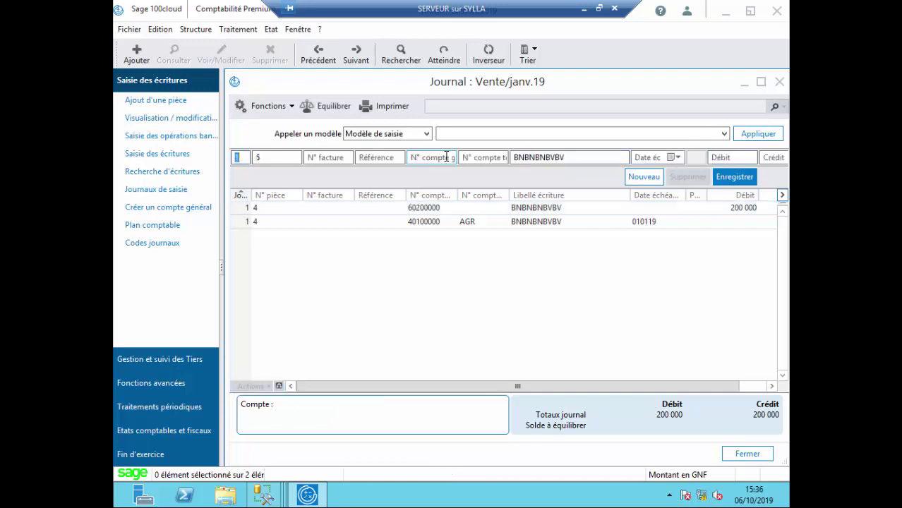
Close the server's journal windows and reopen the janv.19 Vente journal in the local Sage session
click(780, 89)
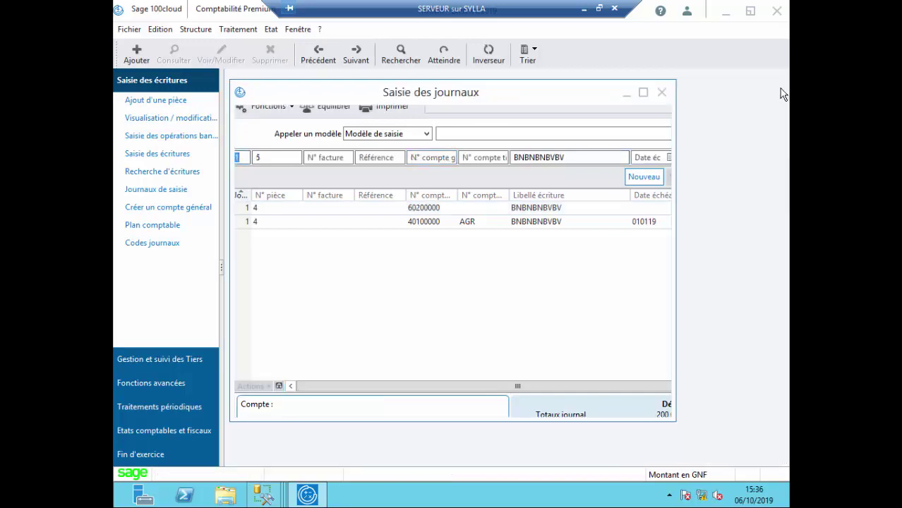
click(662, 93)
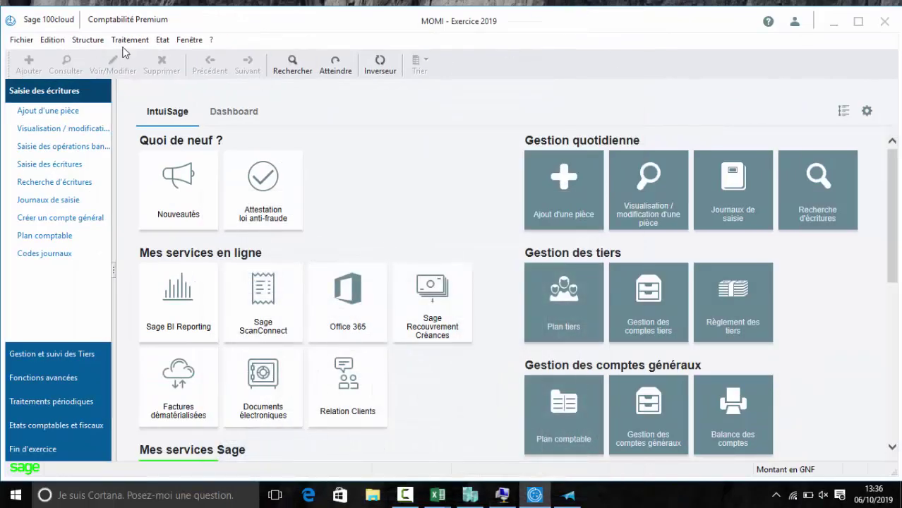
click(39, 201)
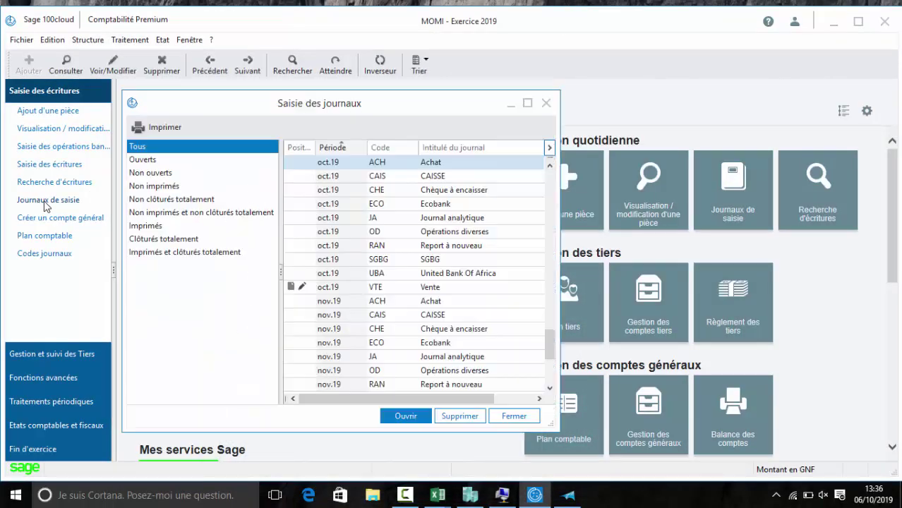
click(554, 191)
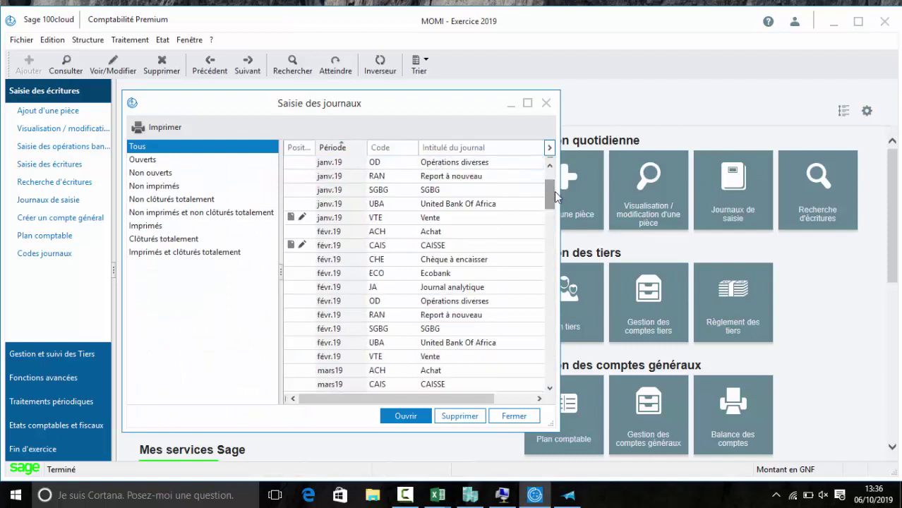
double_click(436, 218)
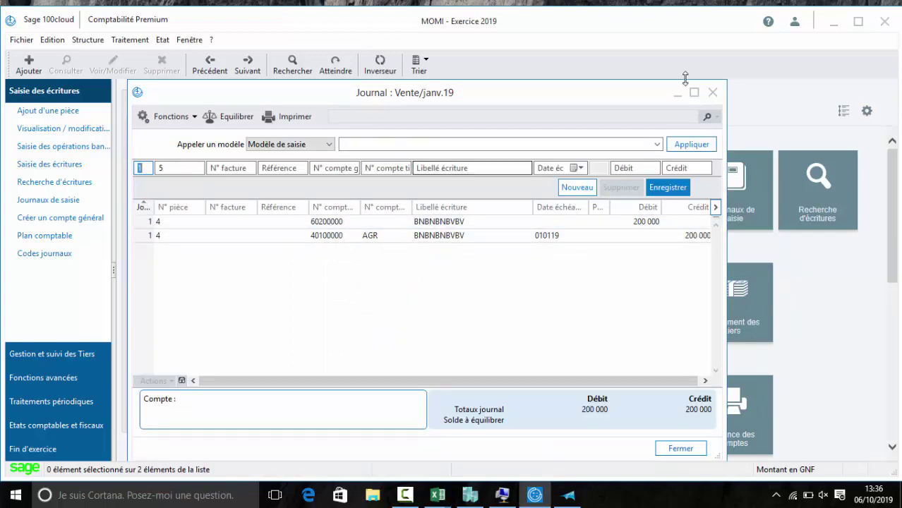
Close the Vente journal and the journal list, and display the accounting file commands
click(712, 92)
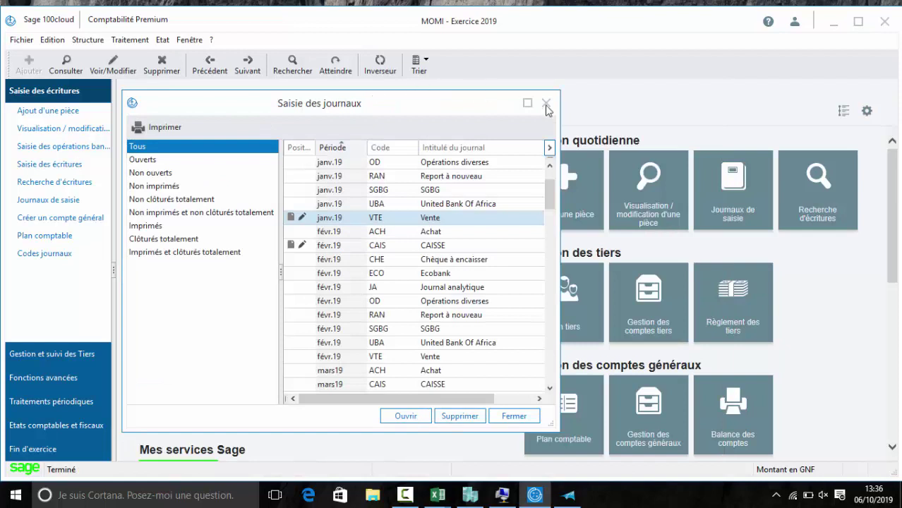
click(545, 103)
click(26, 41)
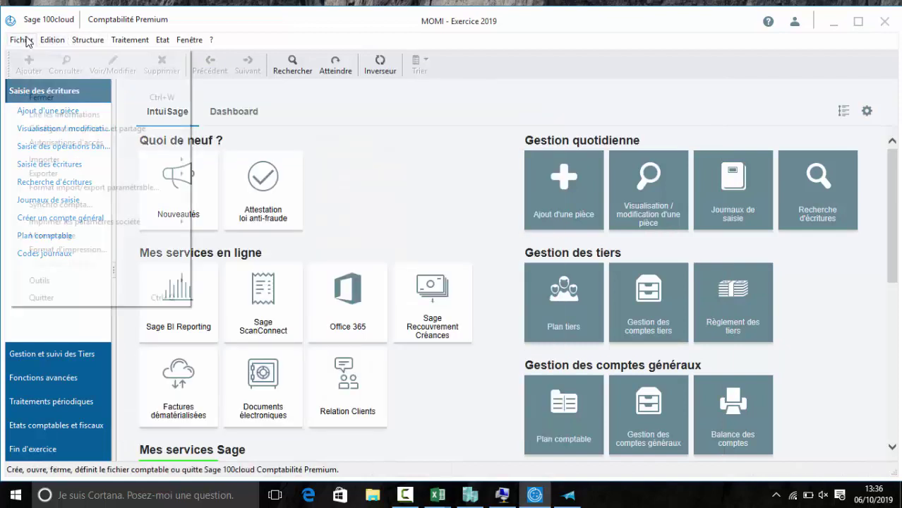